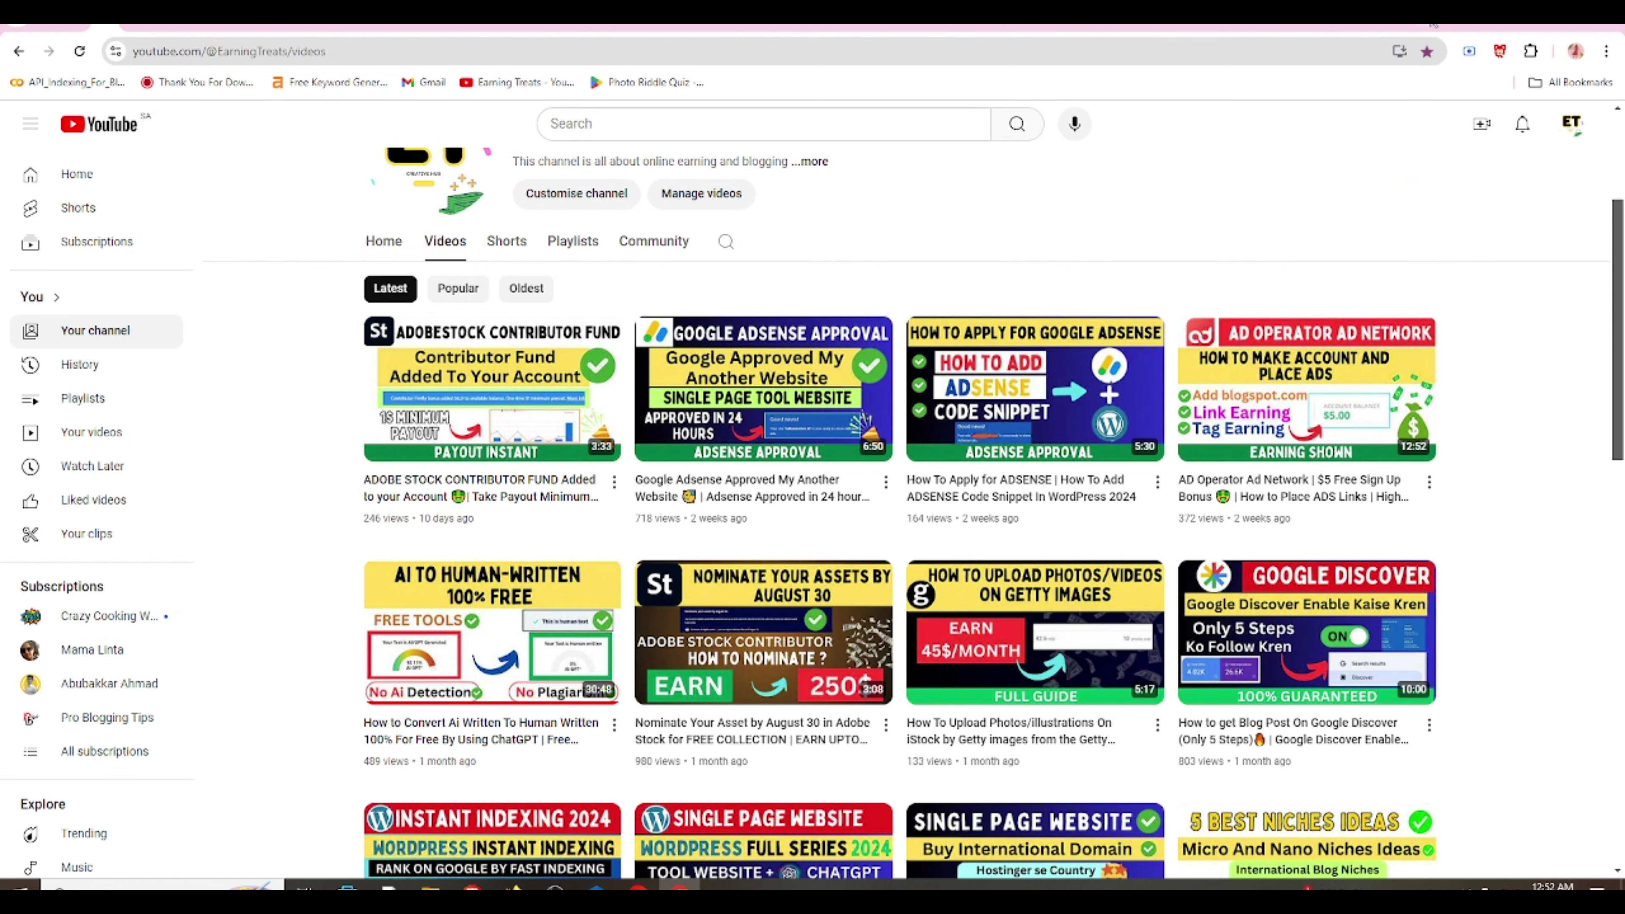
# - Sign up for a Freepik Contributor account using the existing Google account
pyautogui.moveTo(1431, 27)
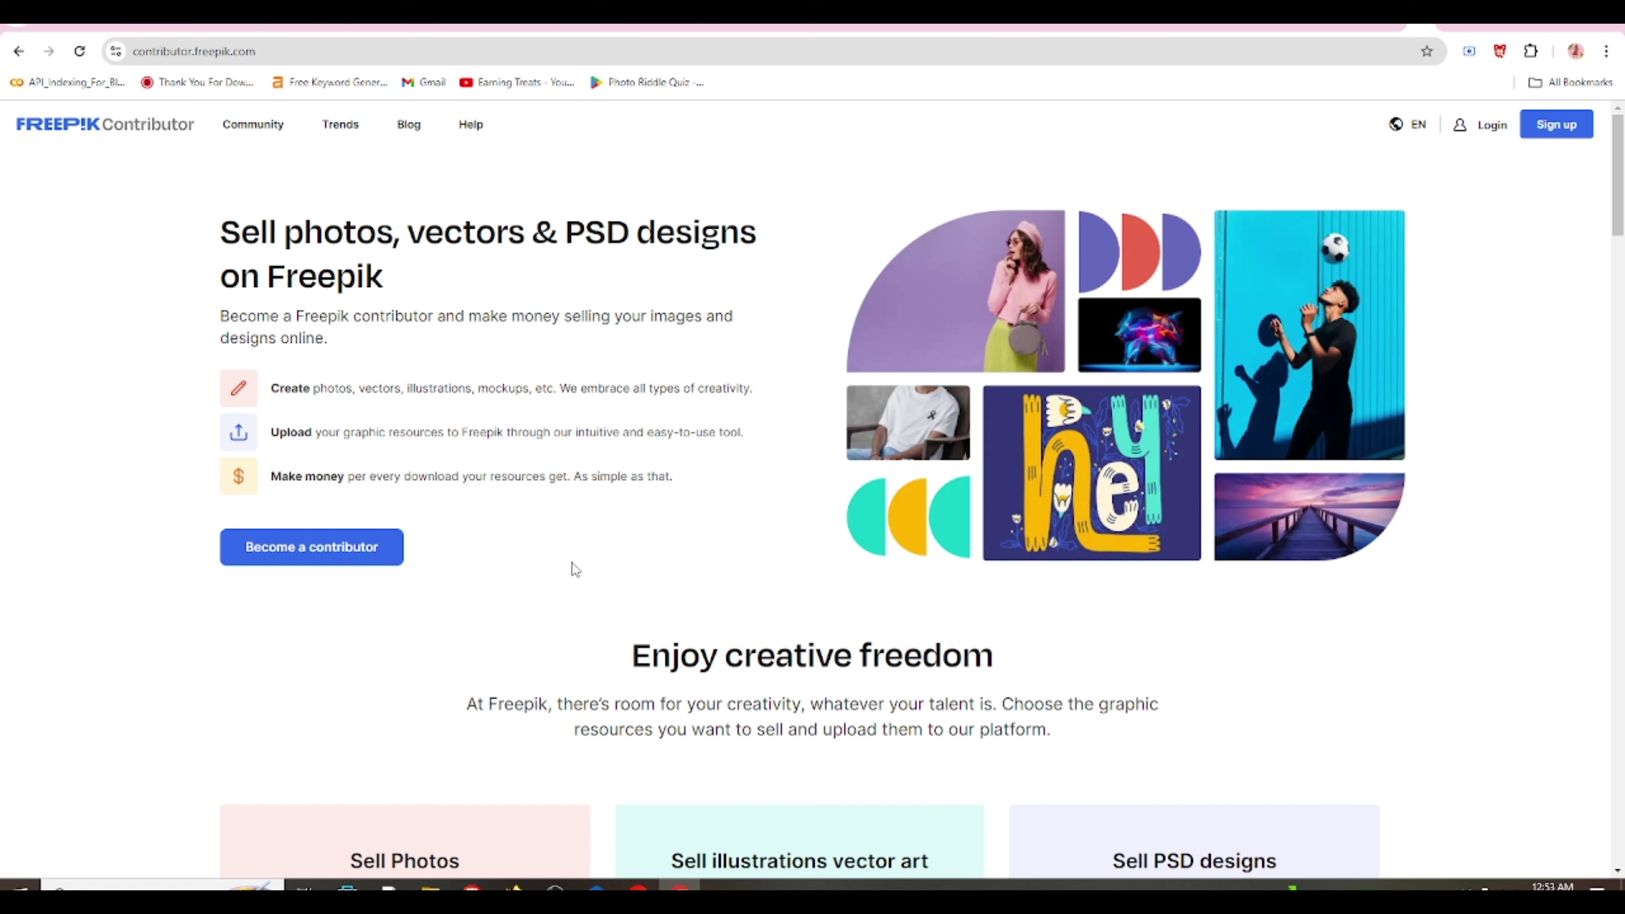
pyautogui.click(1559, 125)
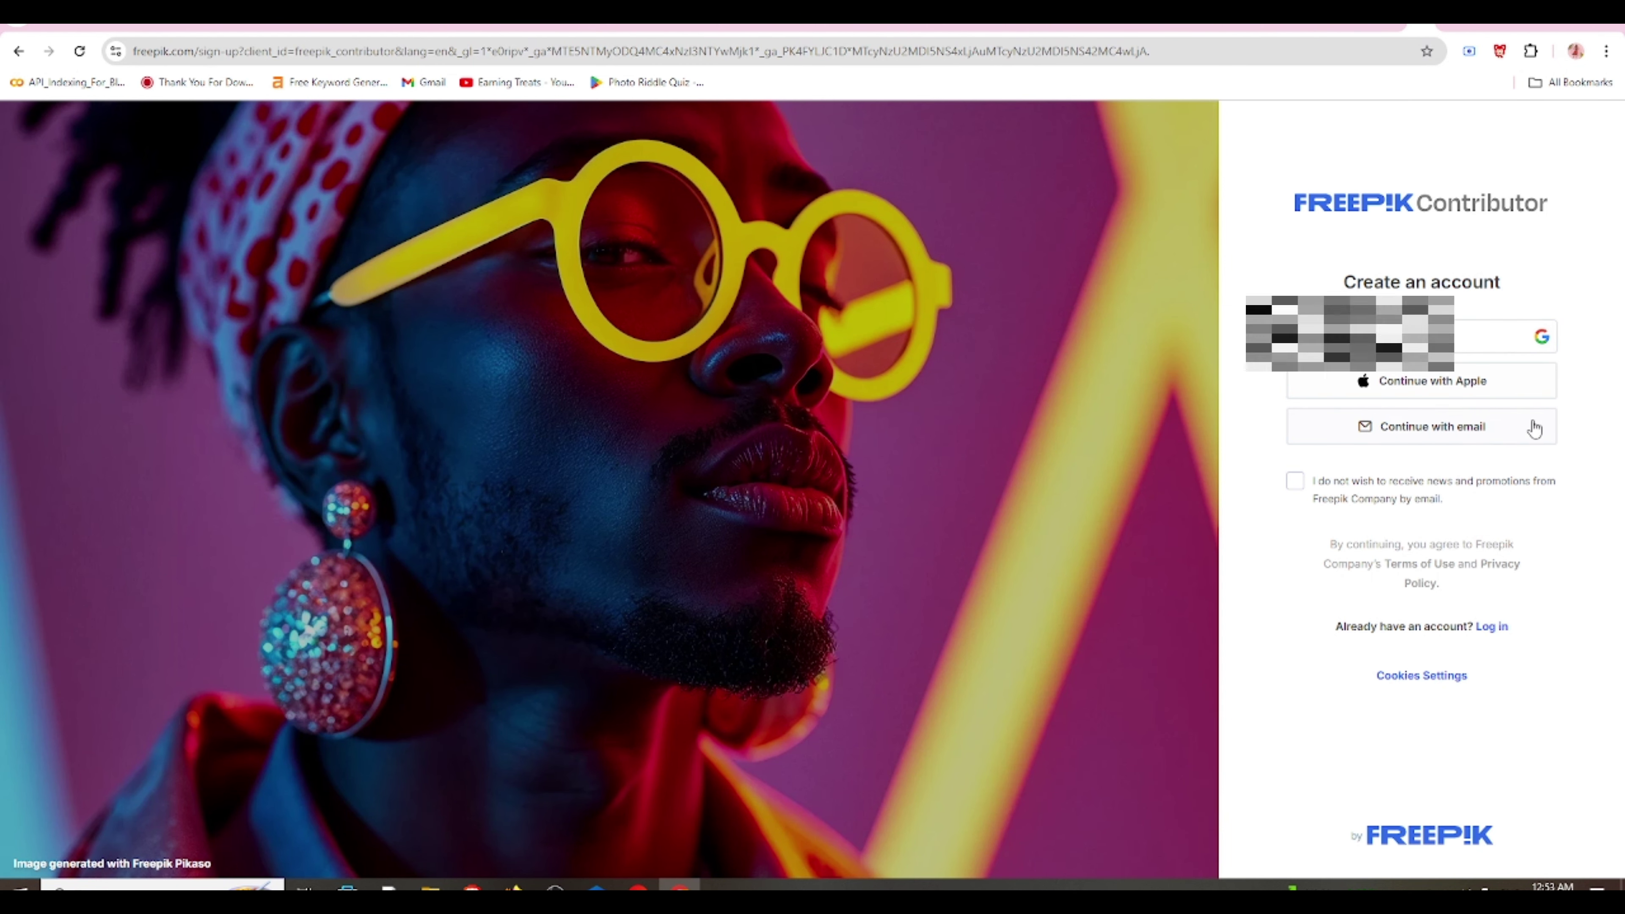
pyautogui.click(1513, 345)
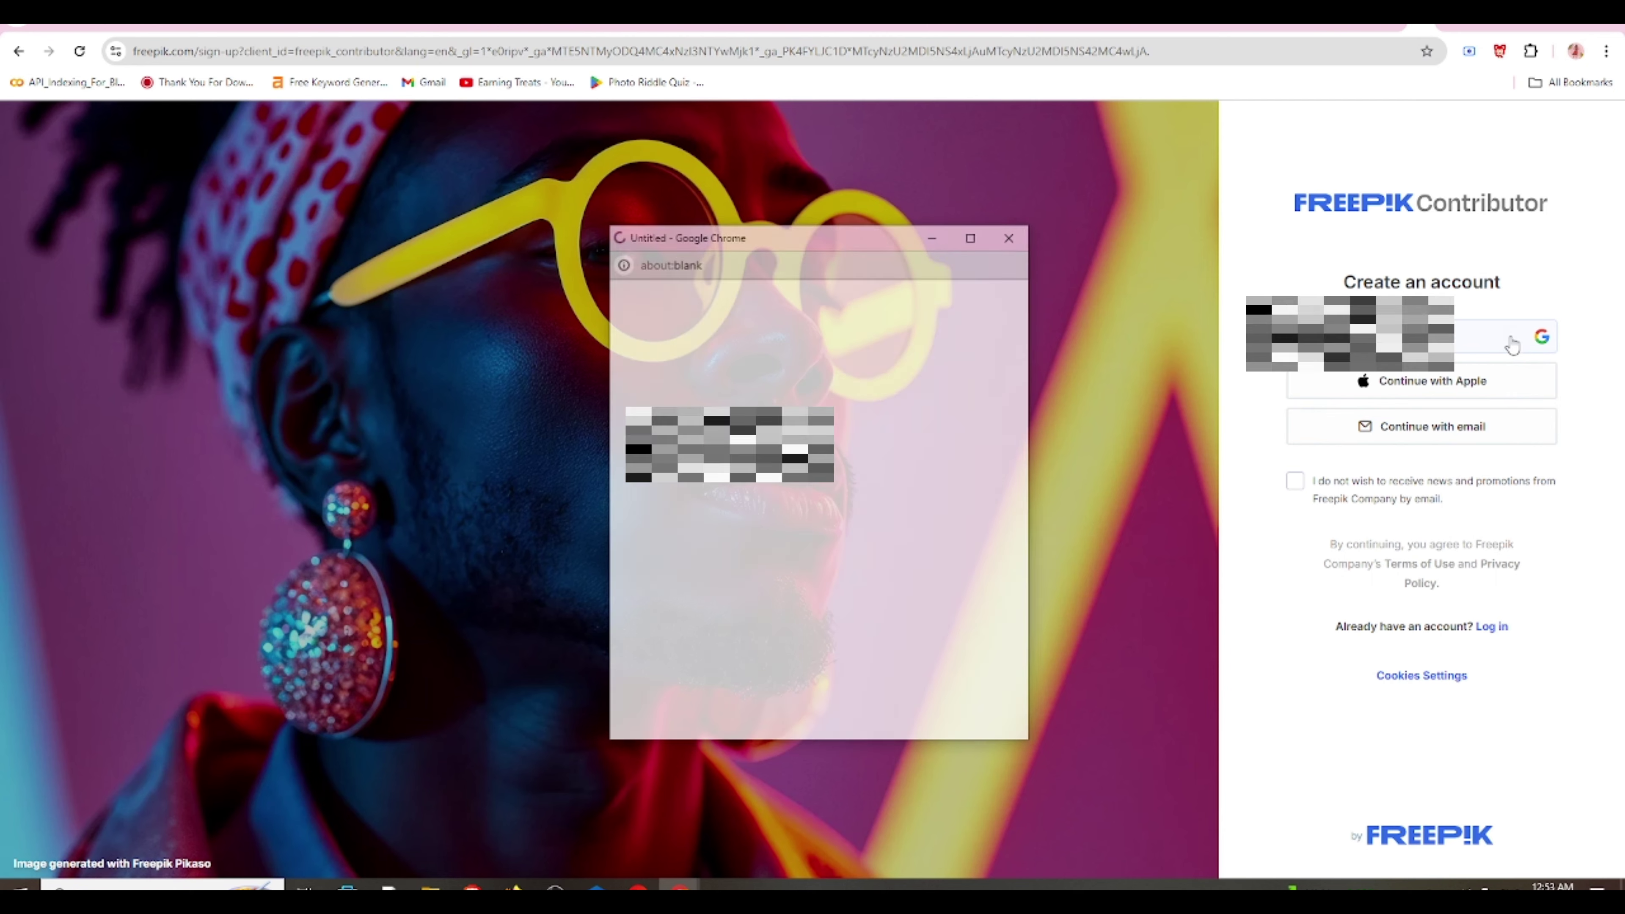
pyautogui.click(851, 422)
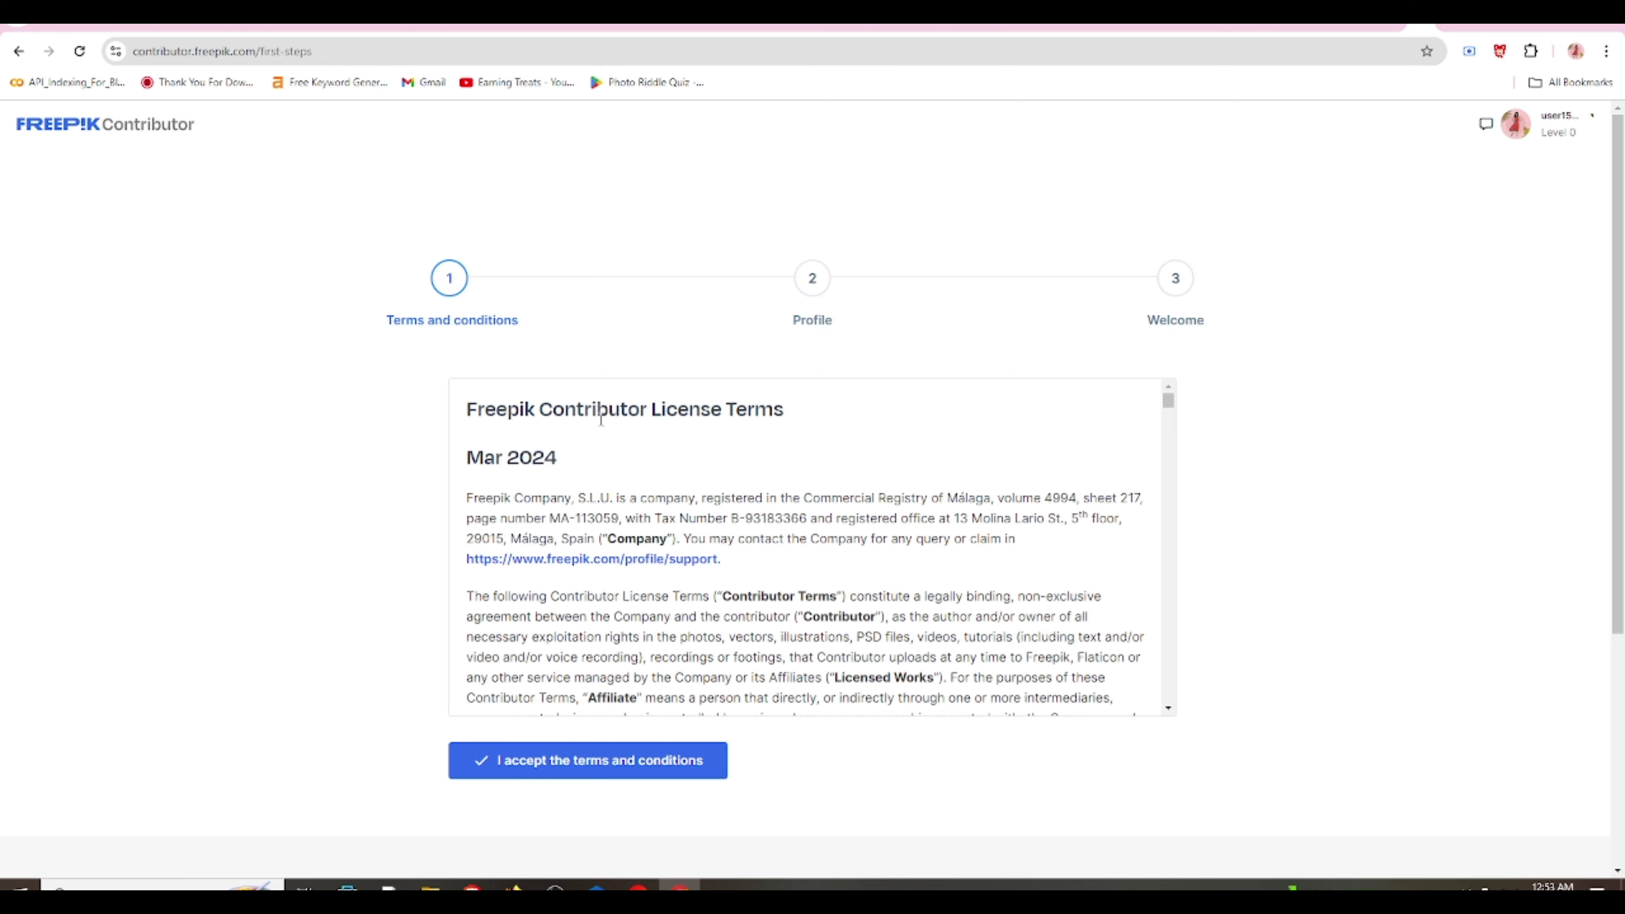
# - Read through the Freepik Contributor License Terms to the end and accept the terms and conditions
pyautogui.scroll(-10, 774, 422)
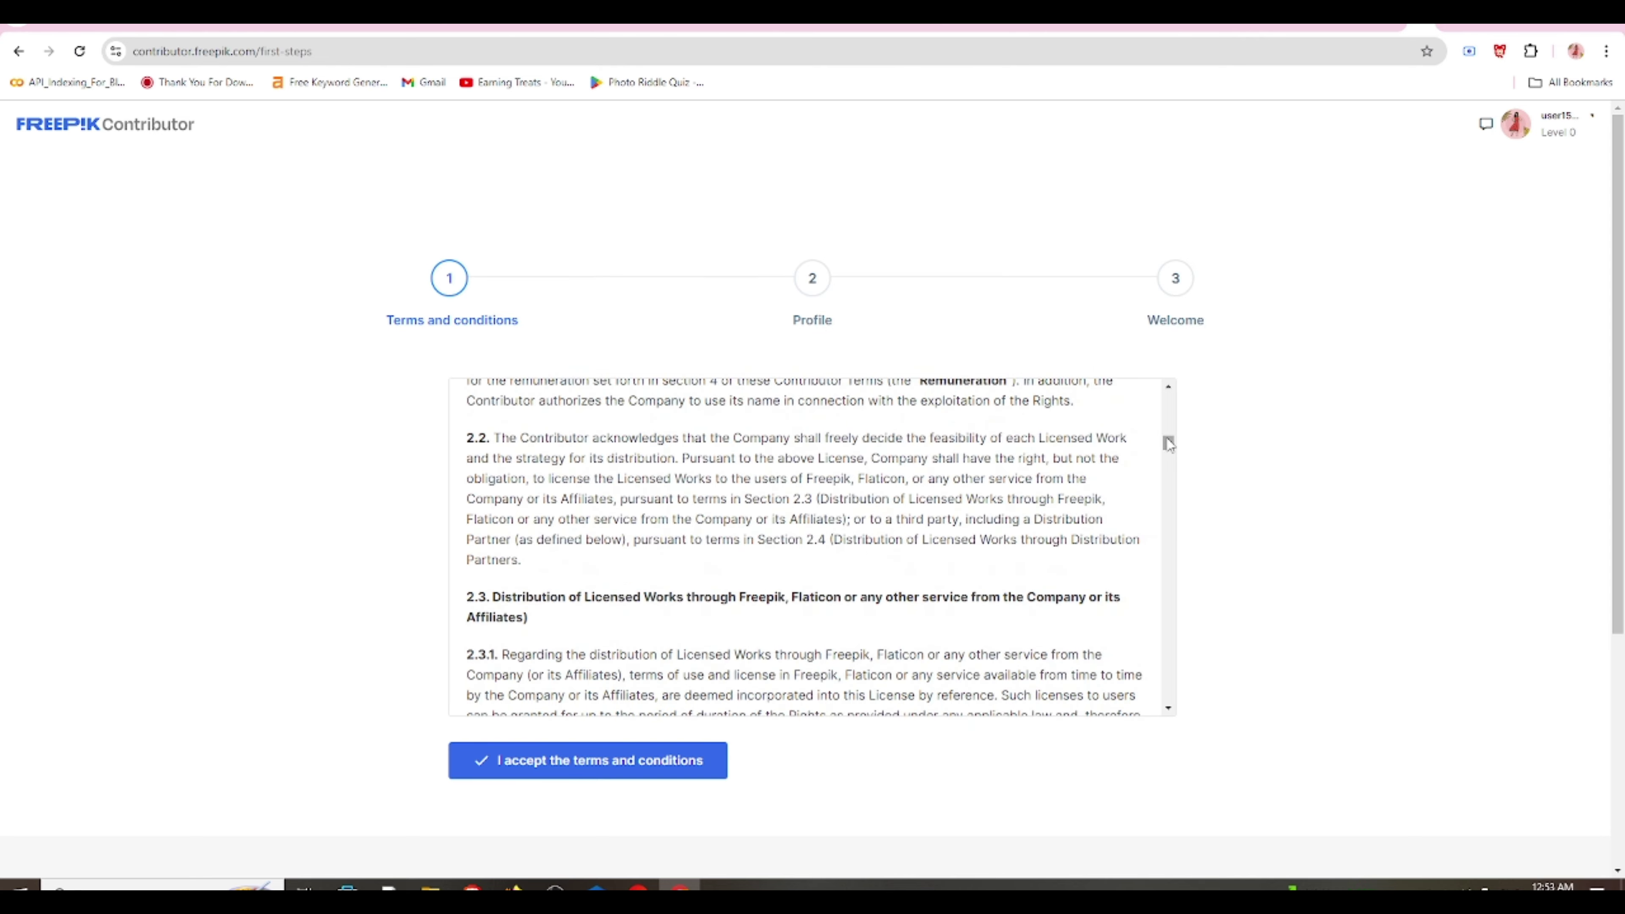
pyautogui.moveTo(1168, 446); pyautogui.dragTo(1154, 697)
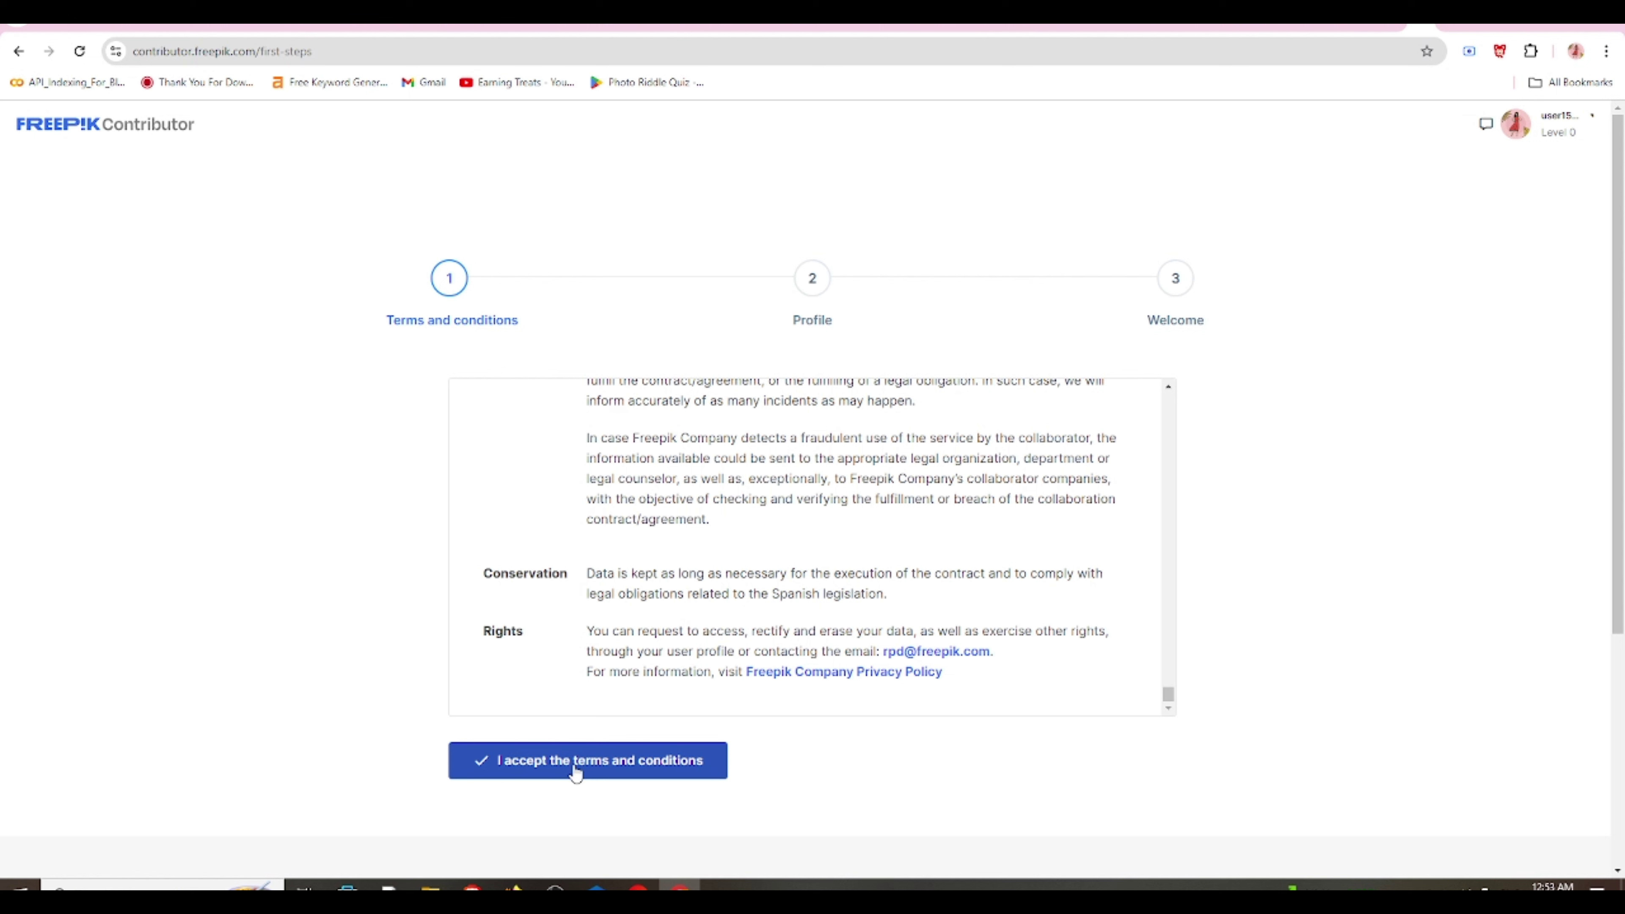
pyautogui.click(612, 756)
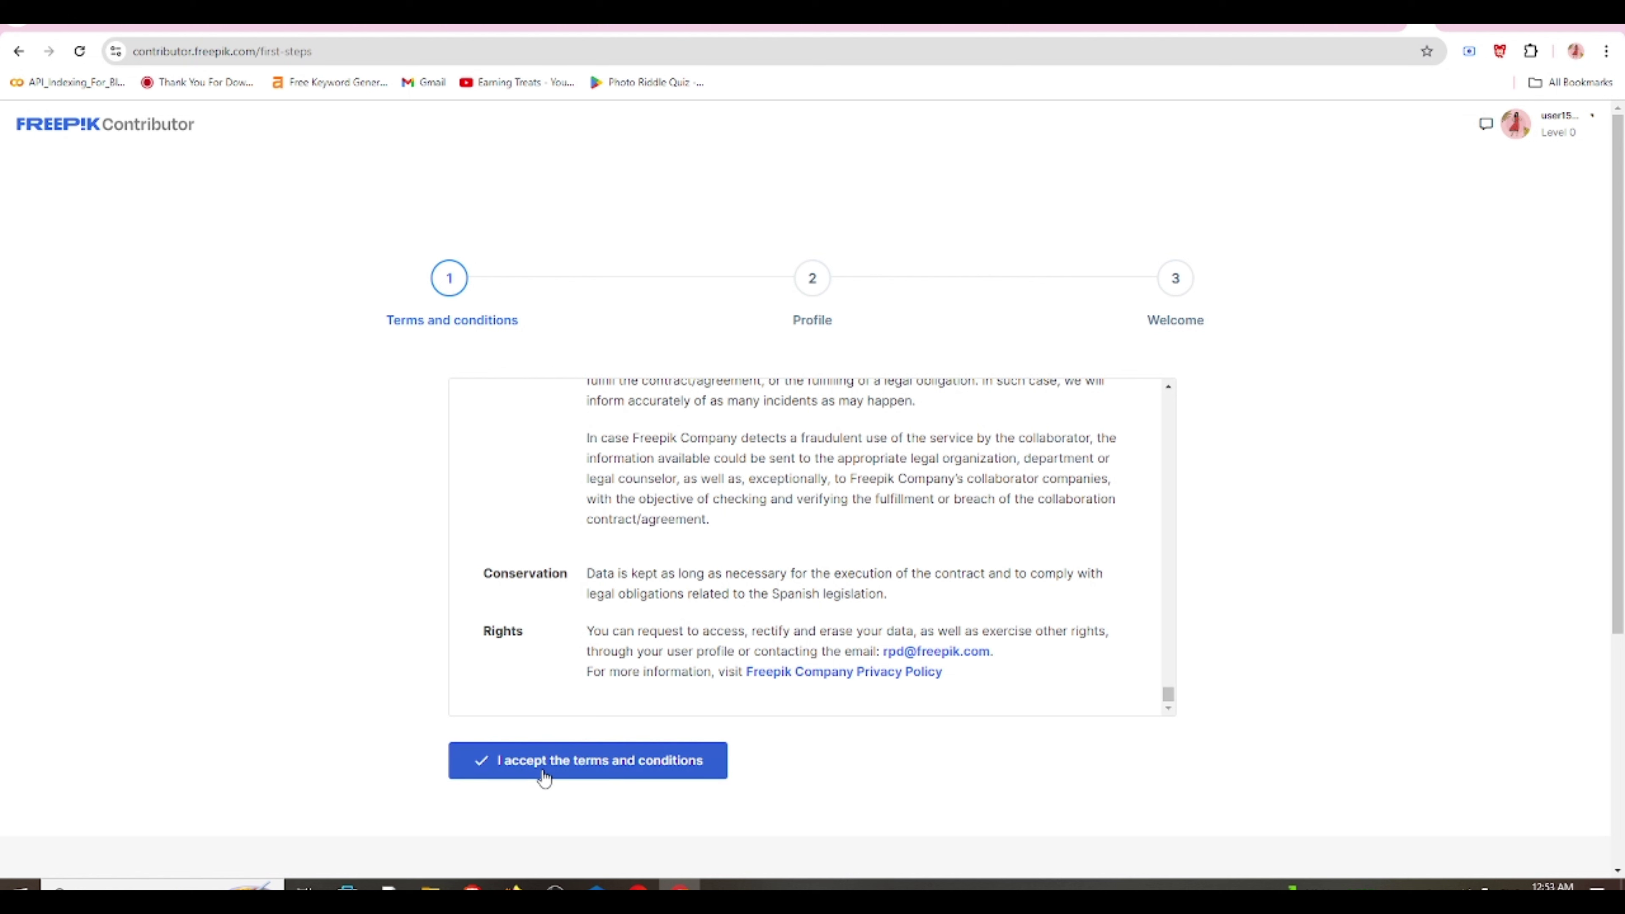
pyautogui.click(559, 771)
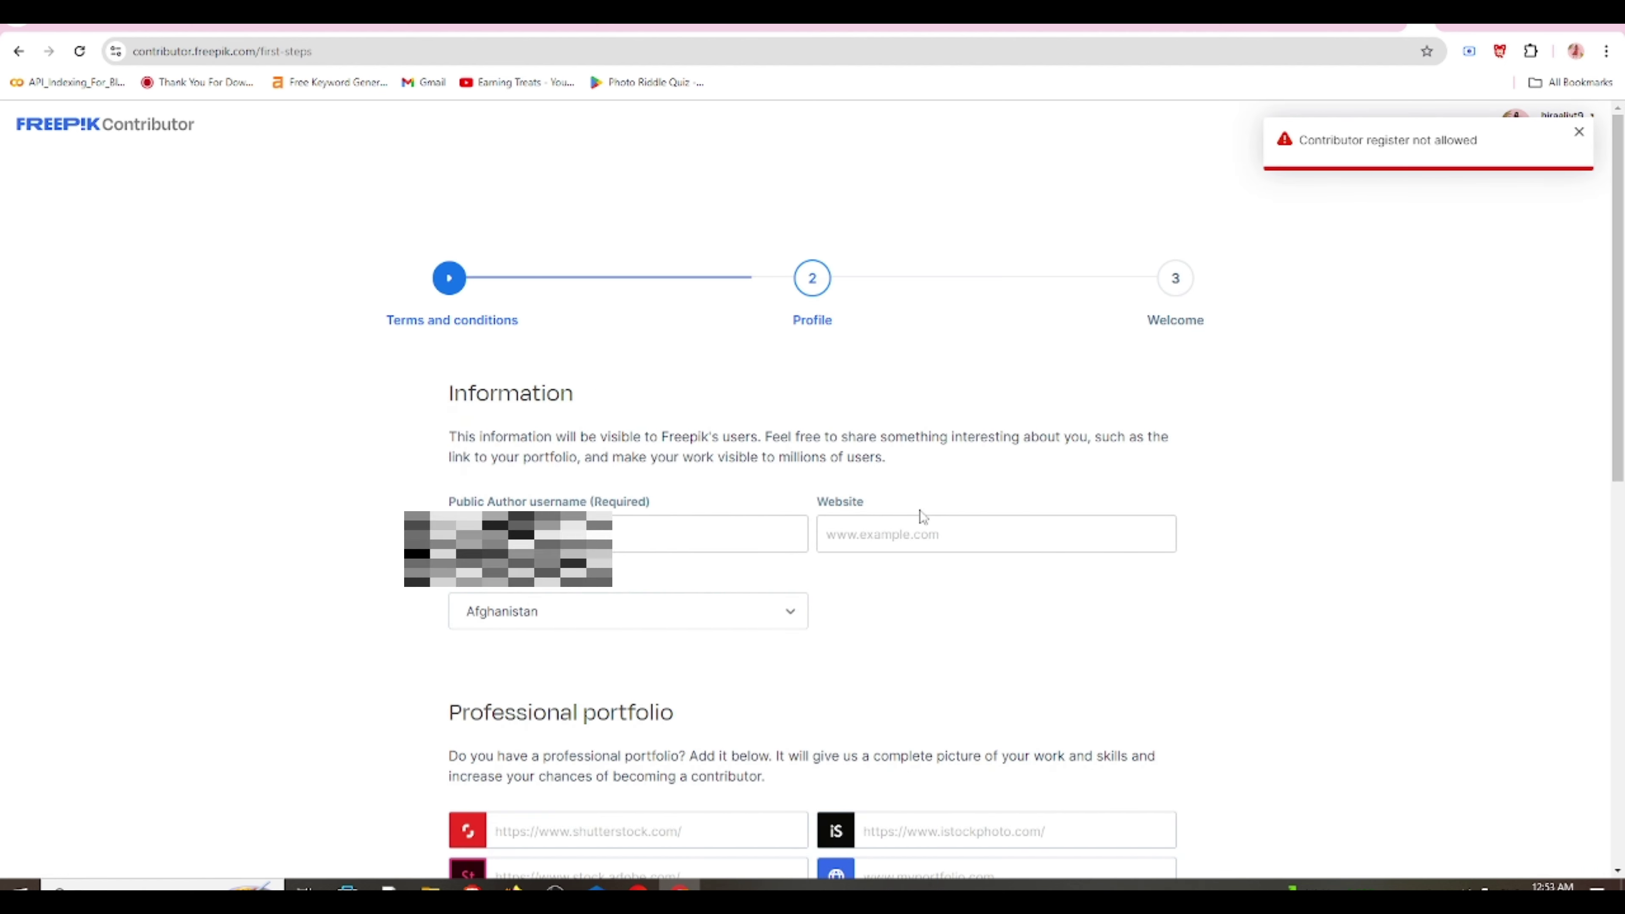
# - Enter the public author username in the profile information and review the optional website, portfolio and social fields
pyautogui.click(651, 518)
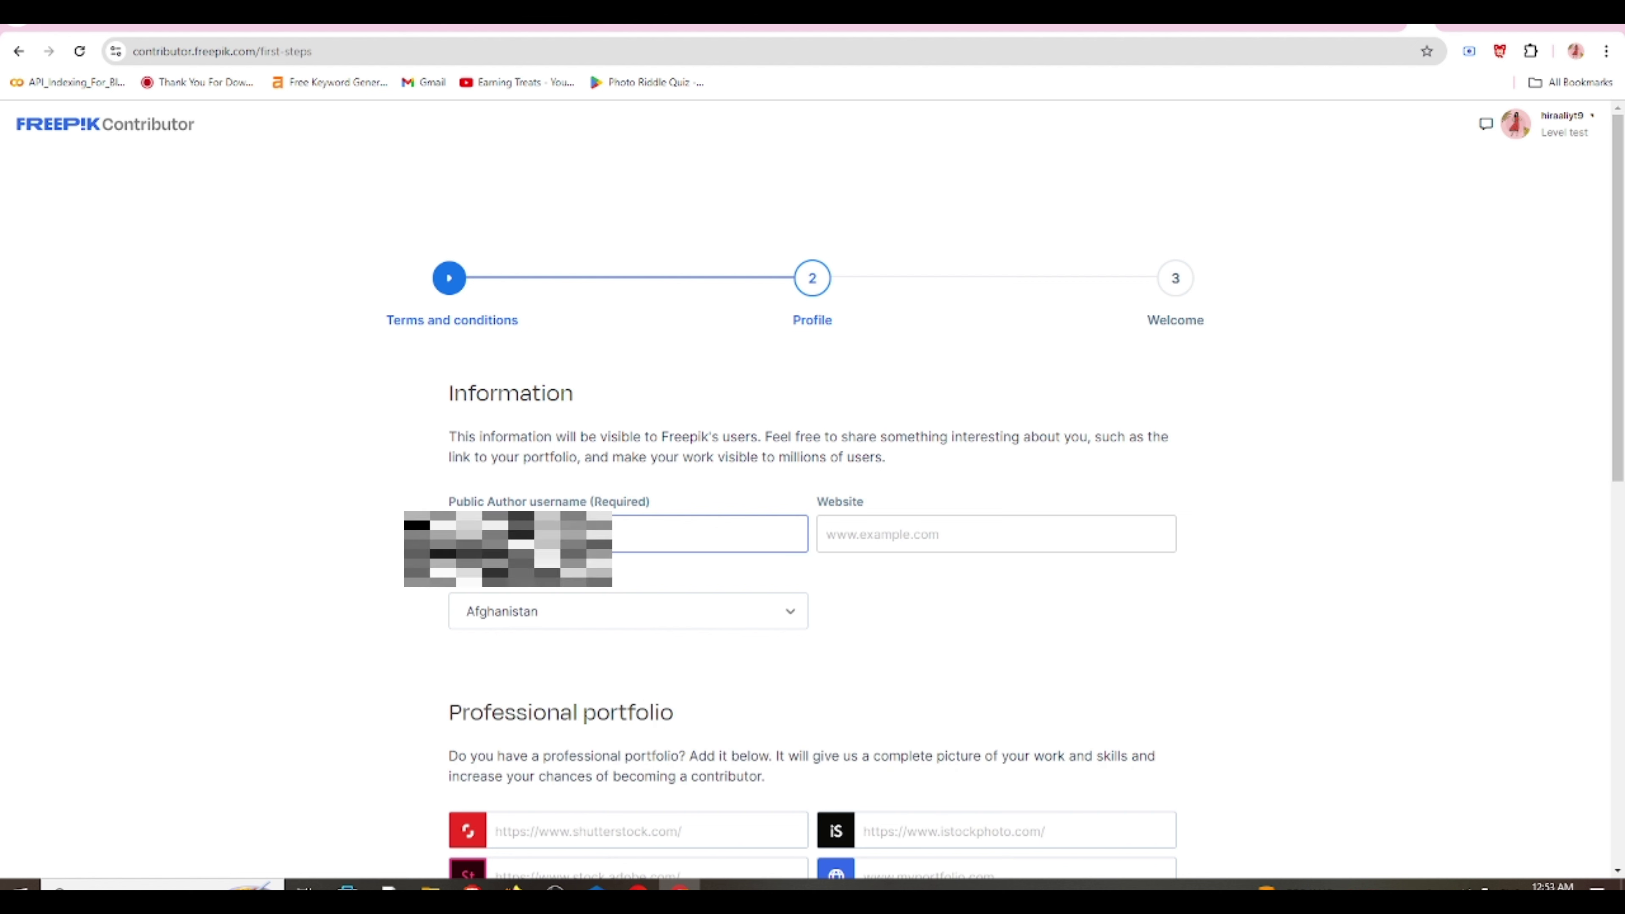
pyautogui.click(841, 534)
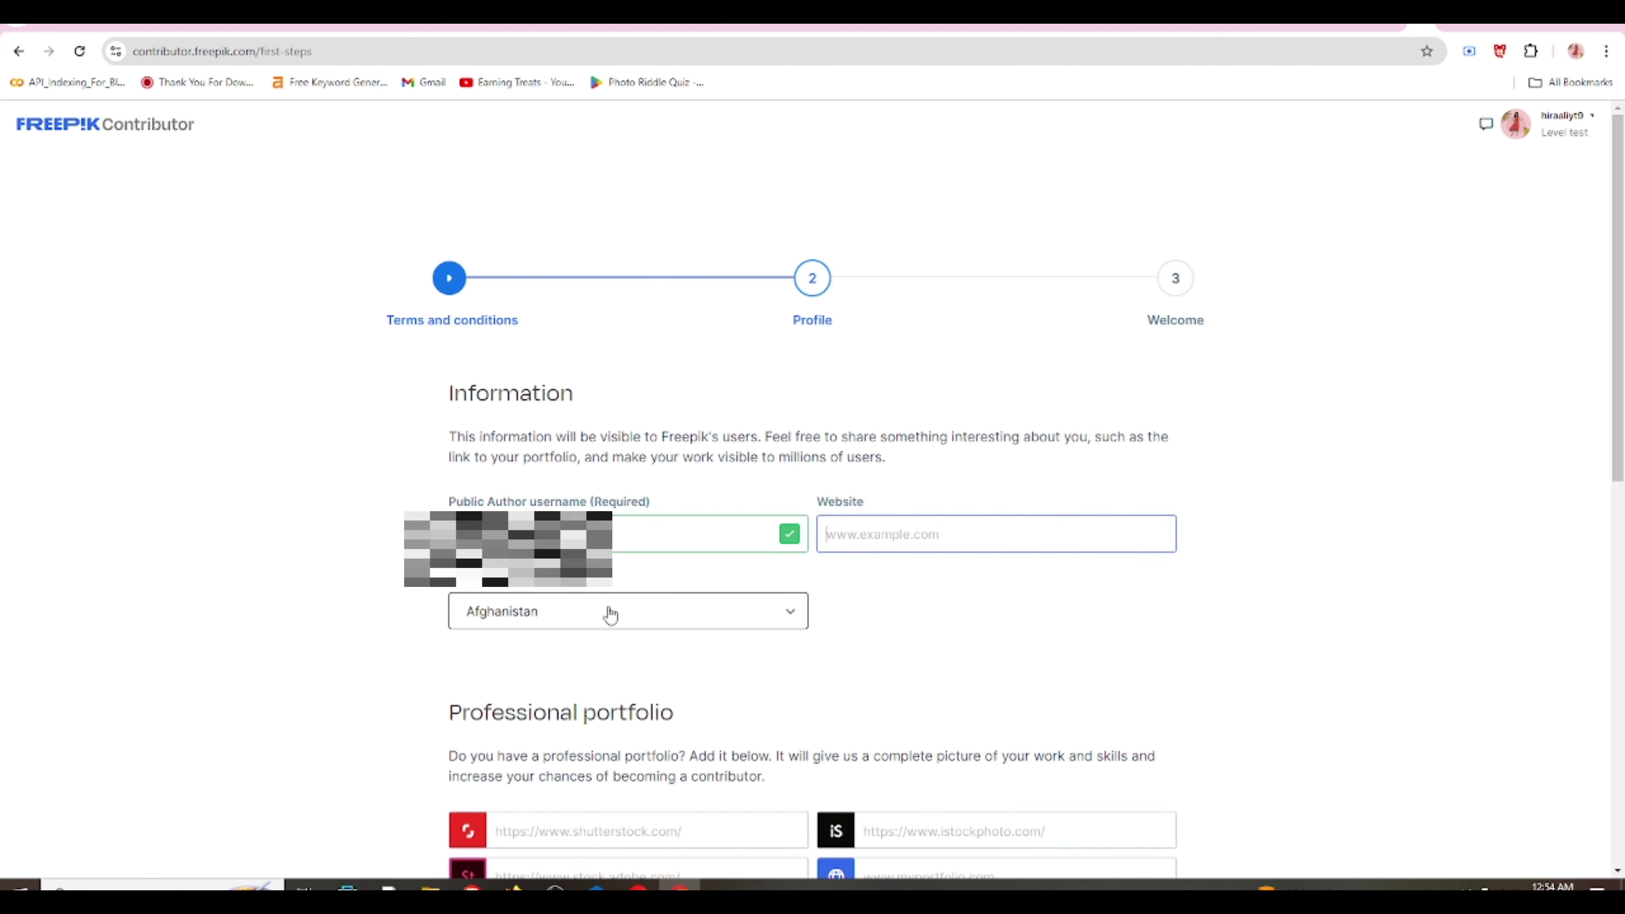
pyautogui.scroll(-5, 755, 616)
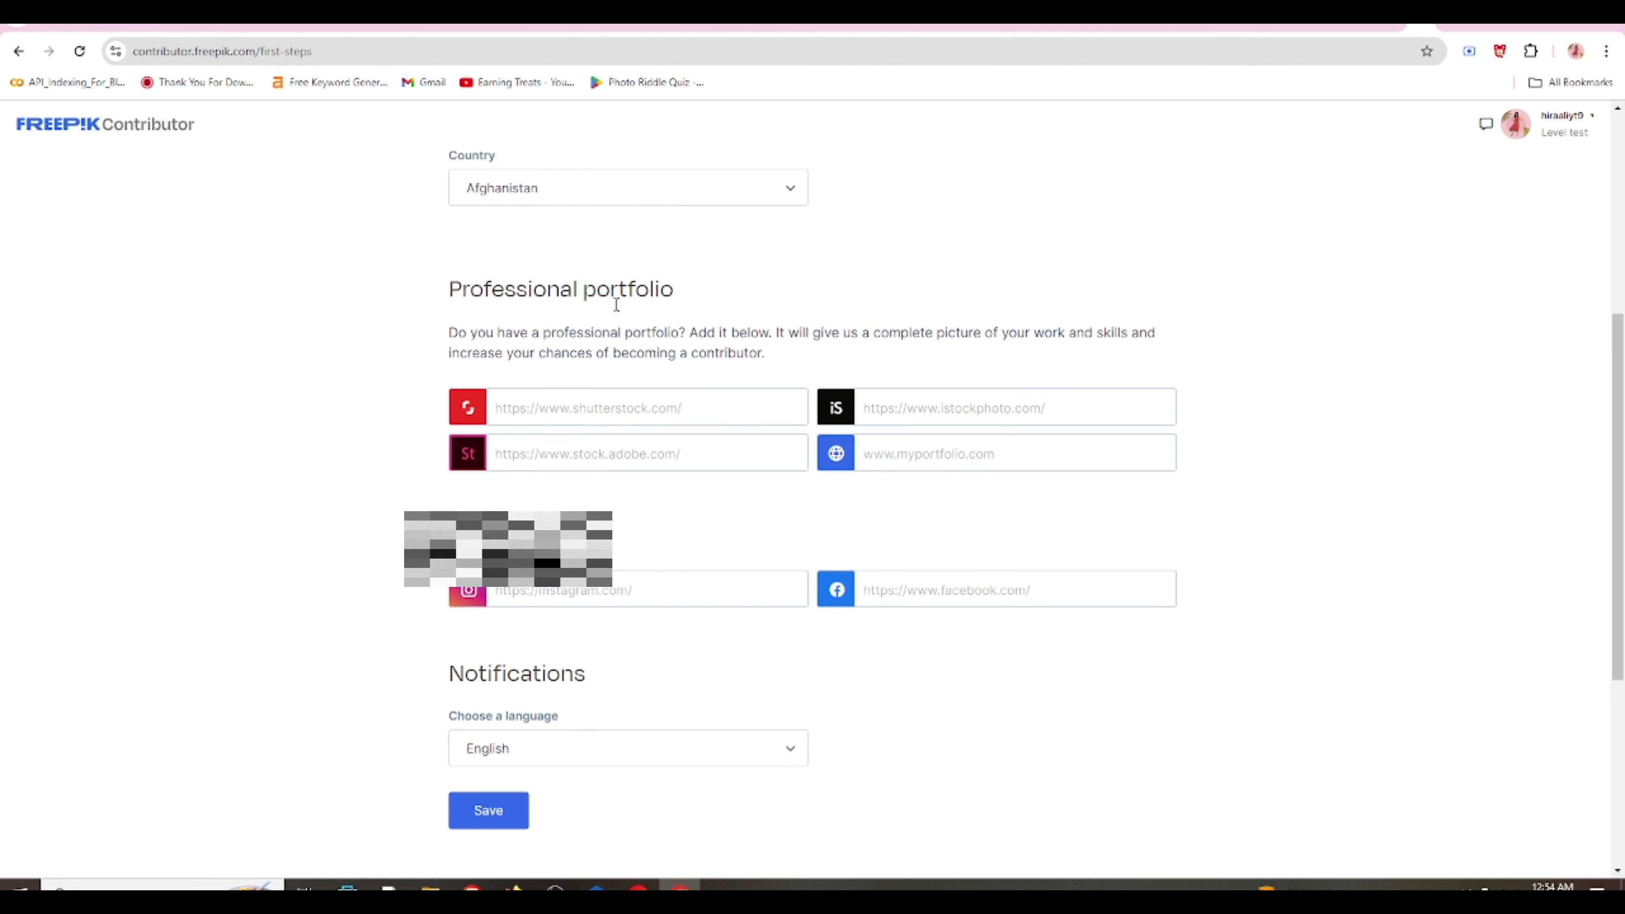
pyautogui.scroll(-2, 653, 486)
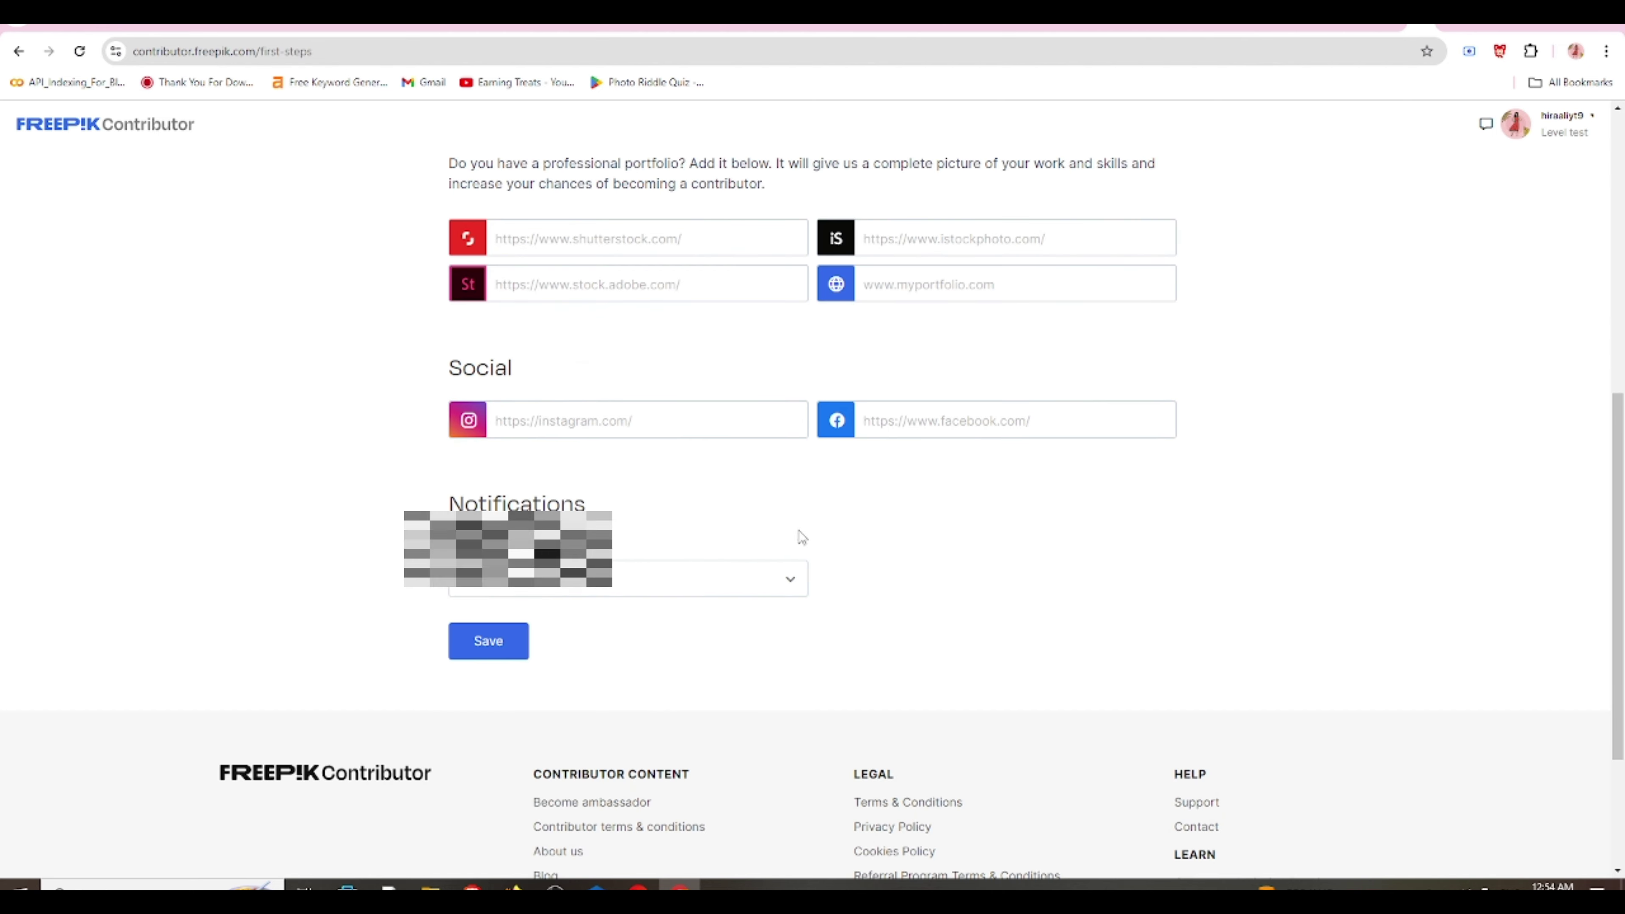
pyautogui.scroll(7, 1199, 647)
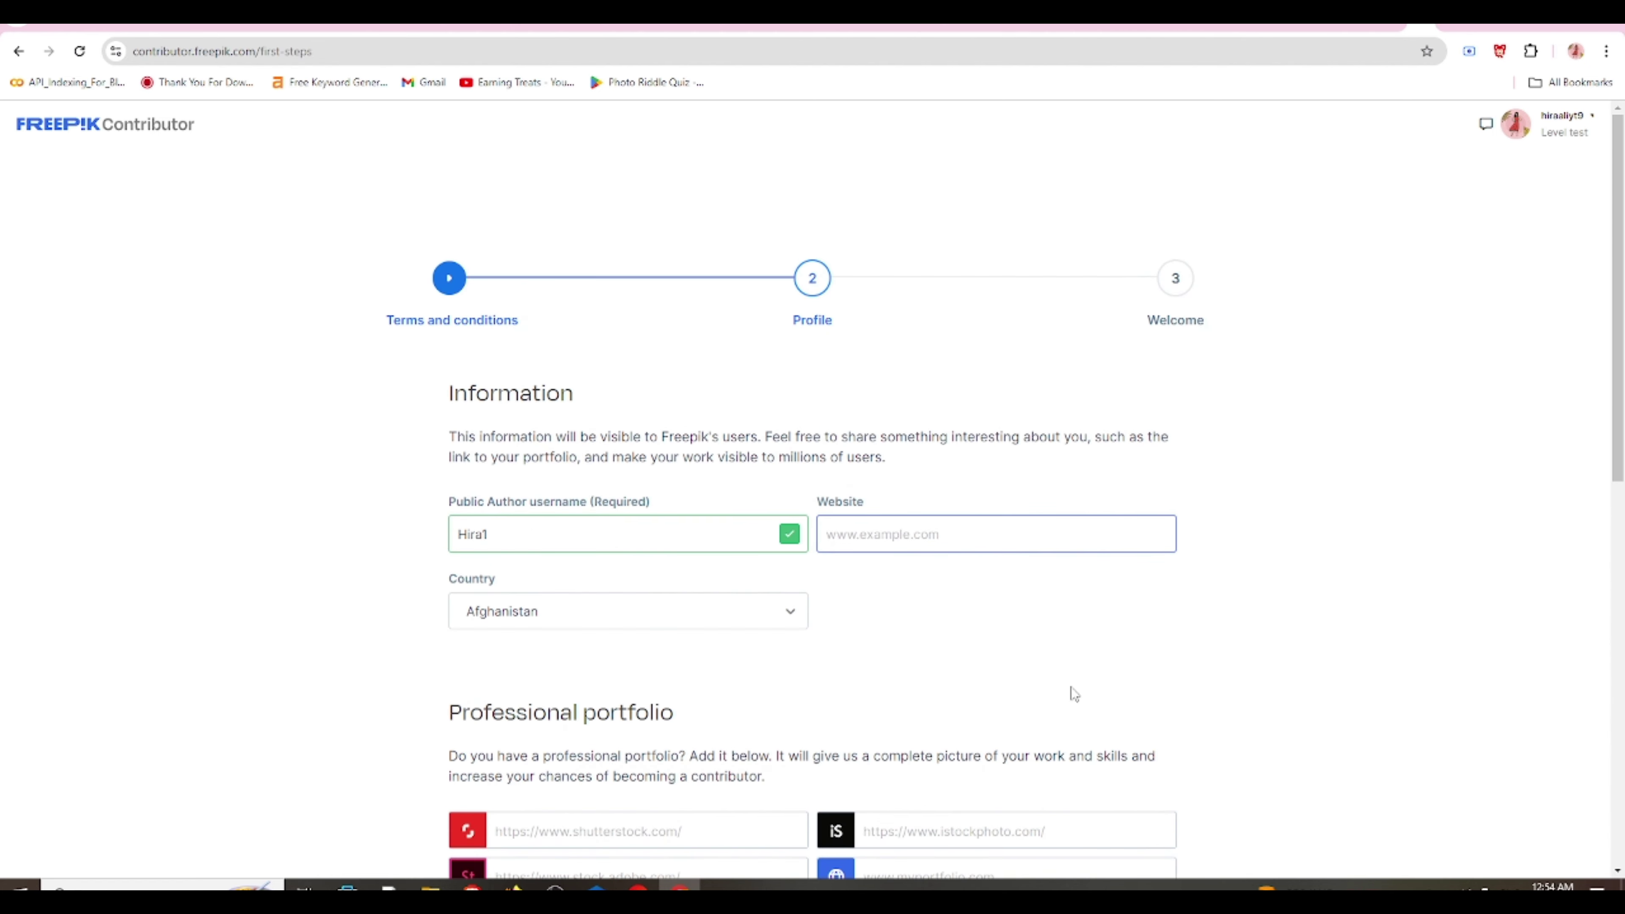
# - Set the profile's country to Pakistan and save the contributor profile
pyautogui.scroll(-2, 720, 551)
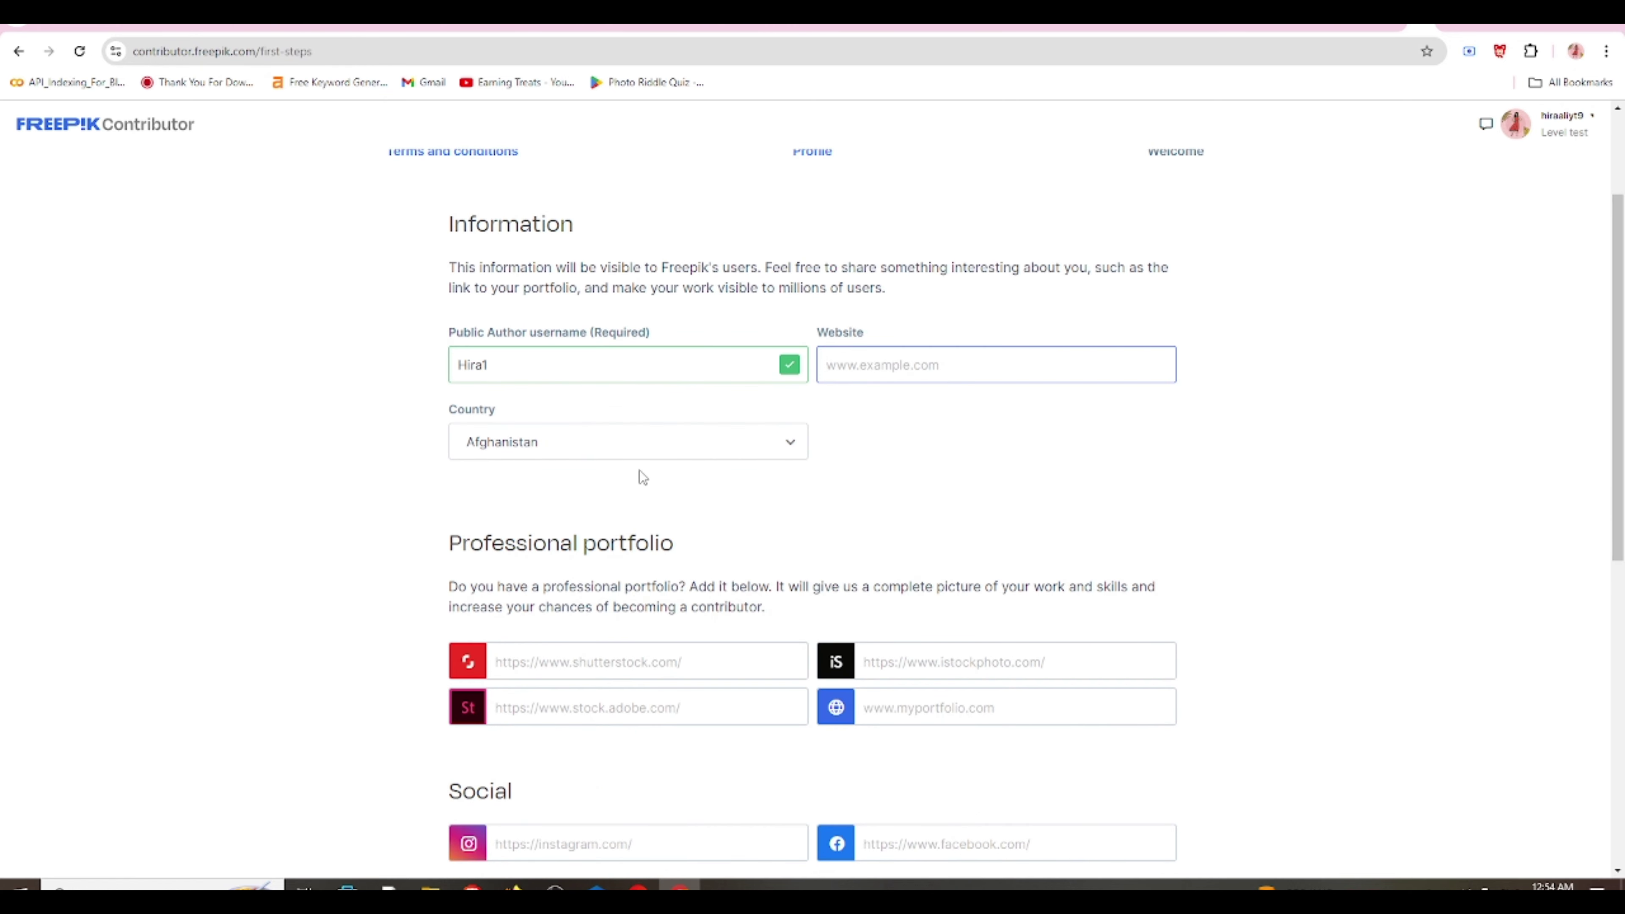
pyautogui.click(660, 448)
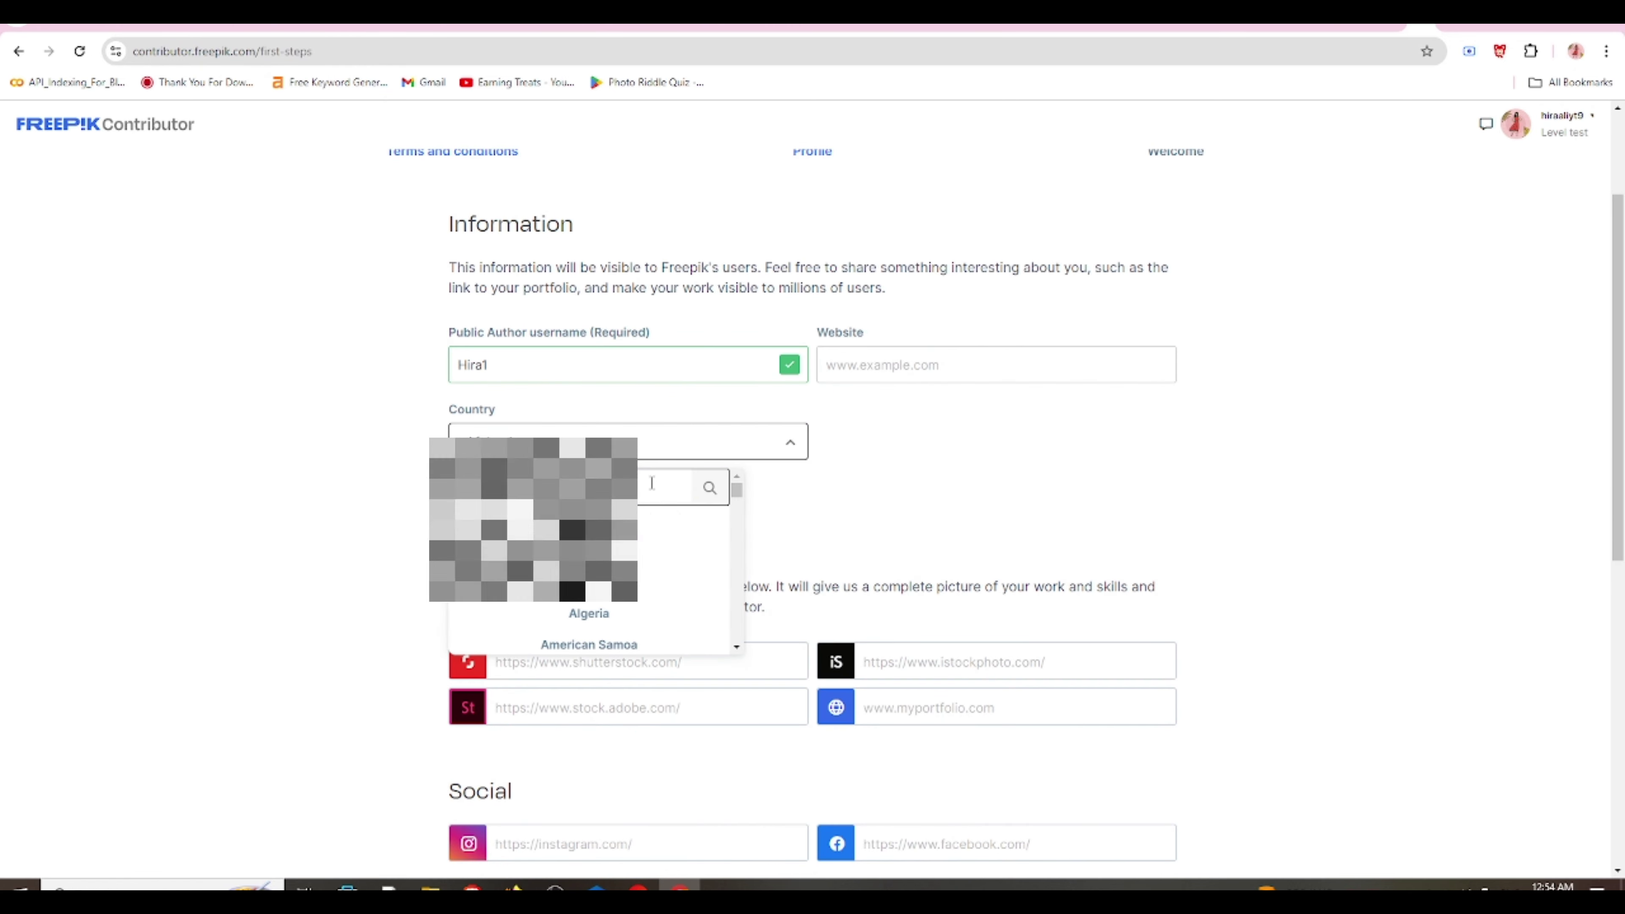
pyautogui.write('Pak')
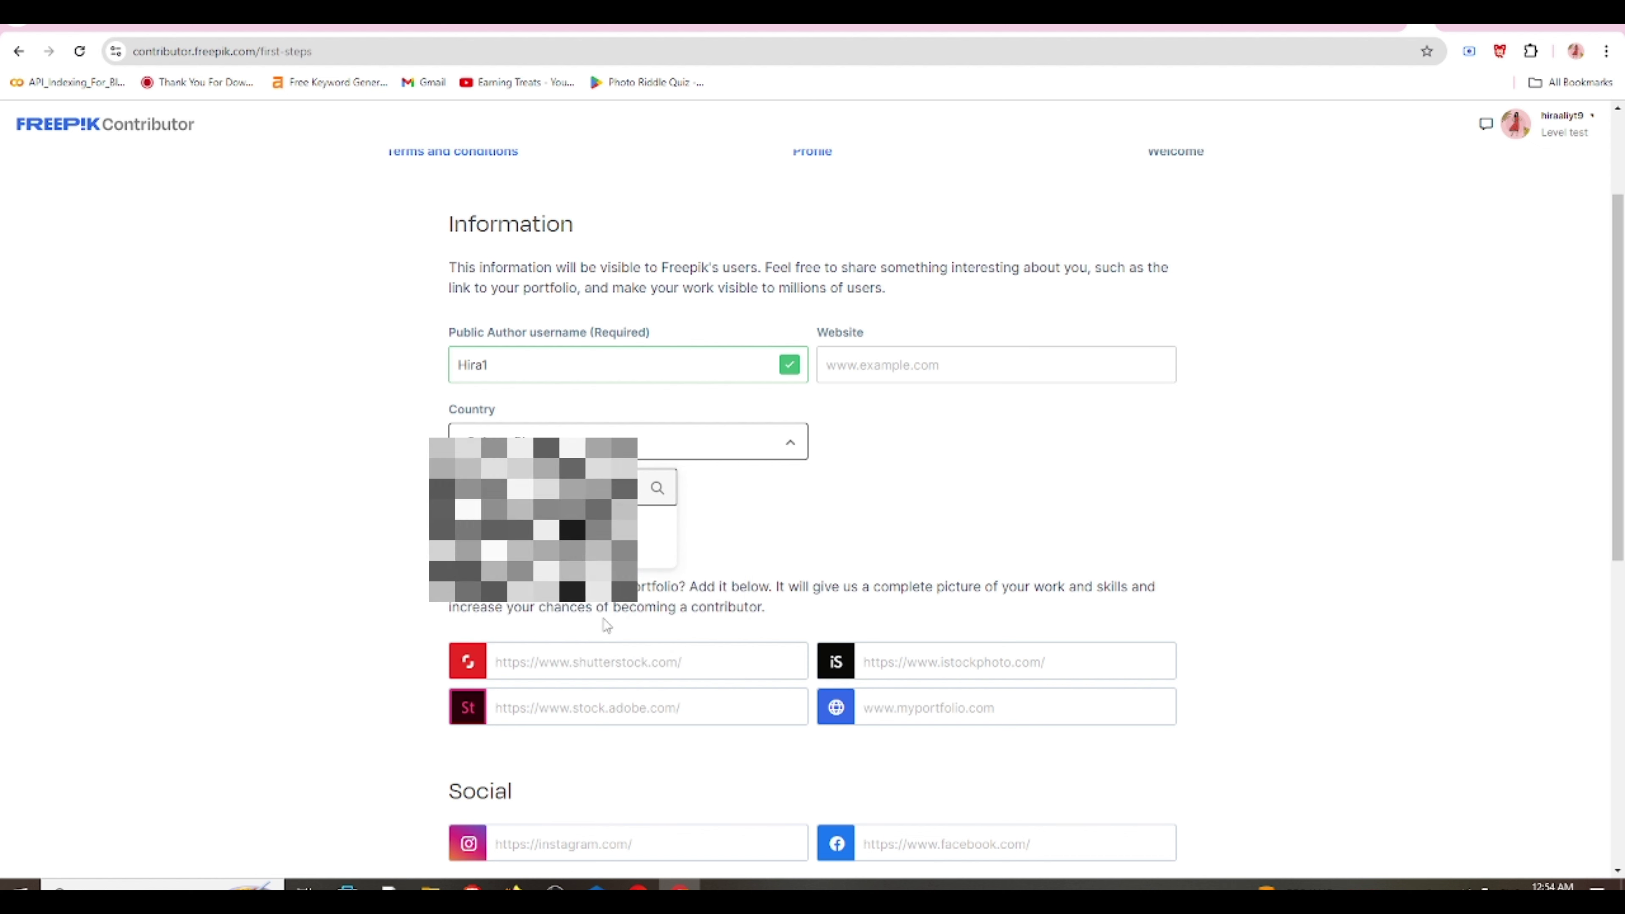
pyautogui.press('Return')
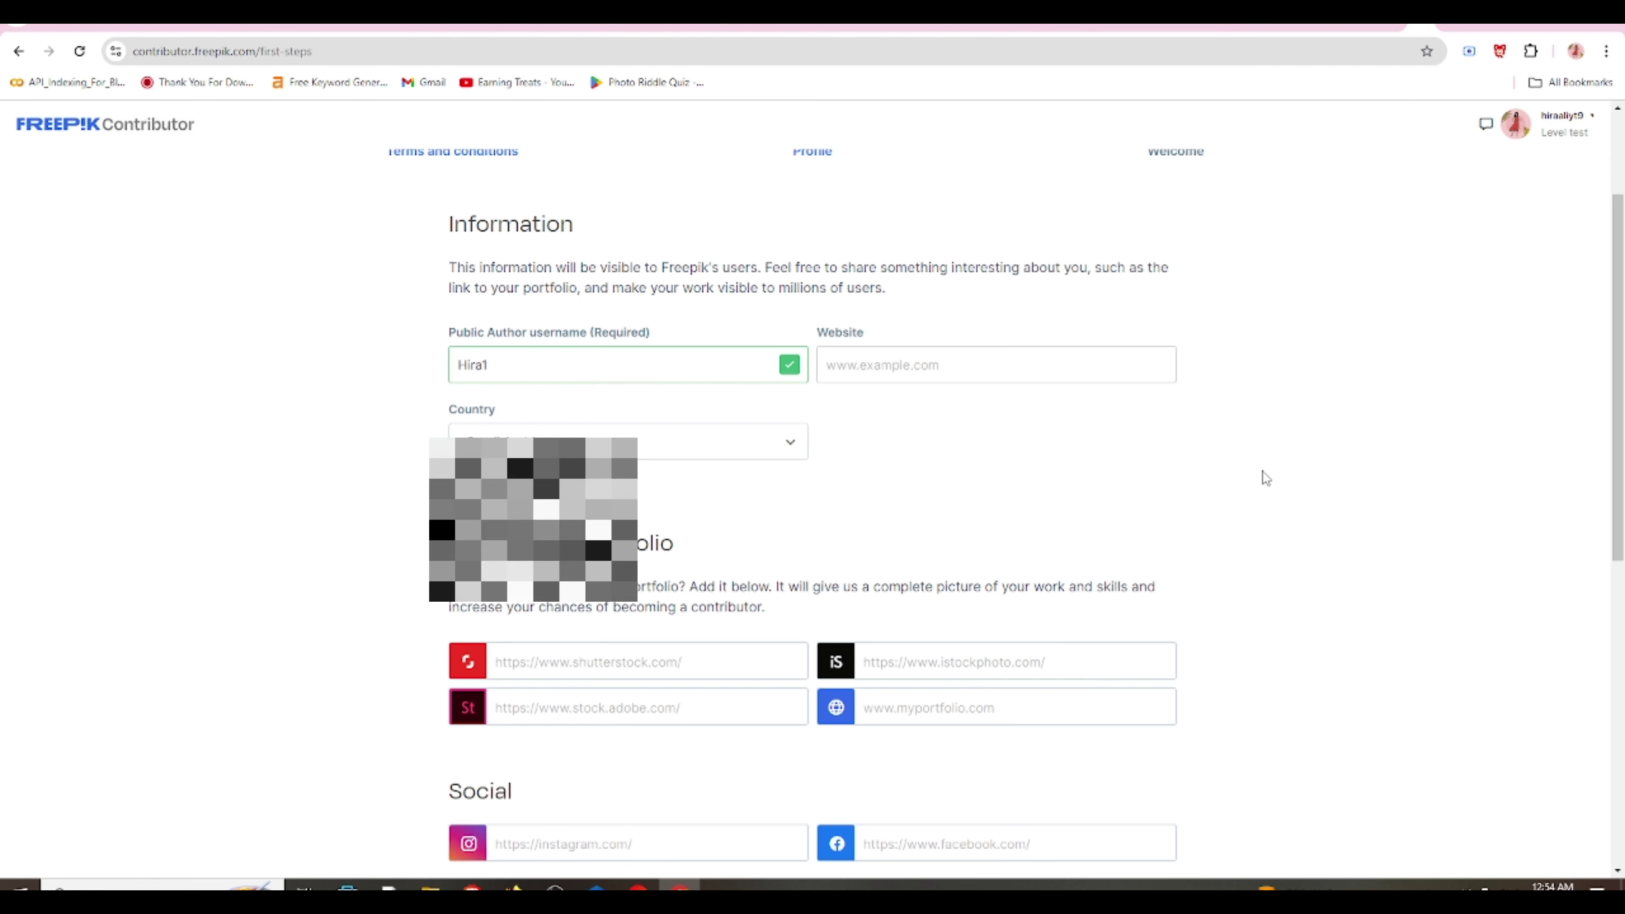
pyautogui.scroll(-9, 1262, 473)
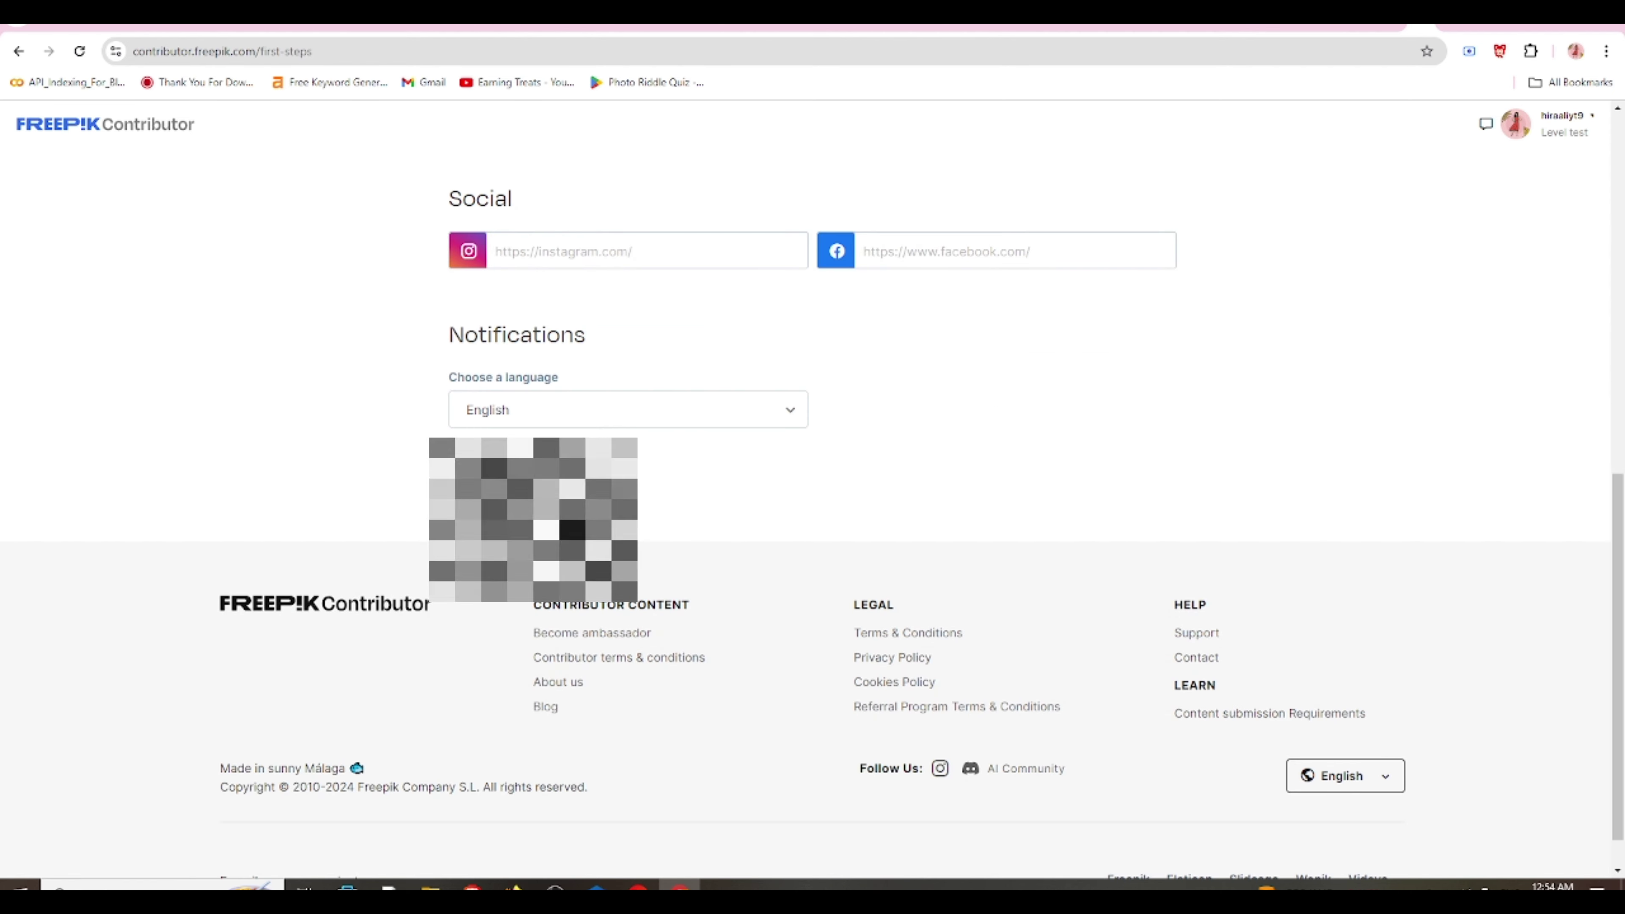
pyautogui.scroll(1, 1312, 388)
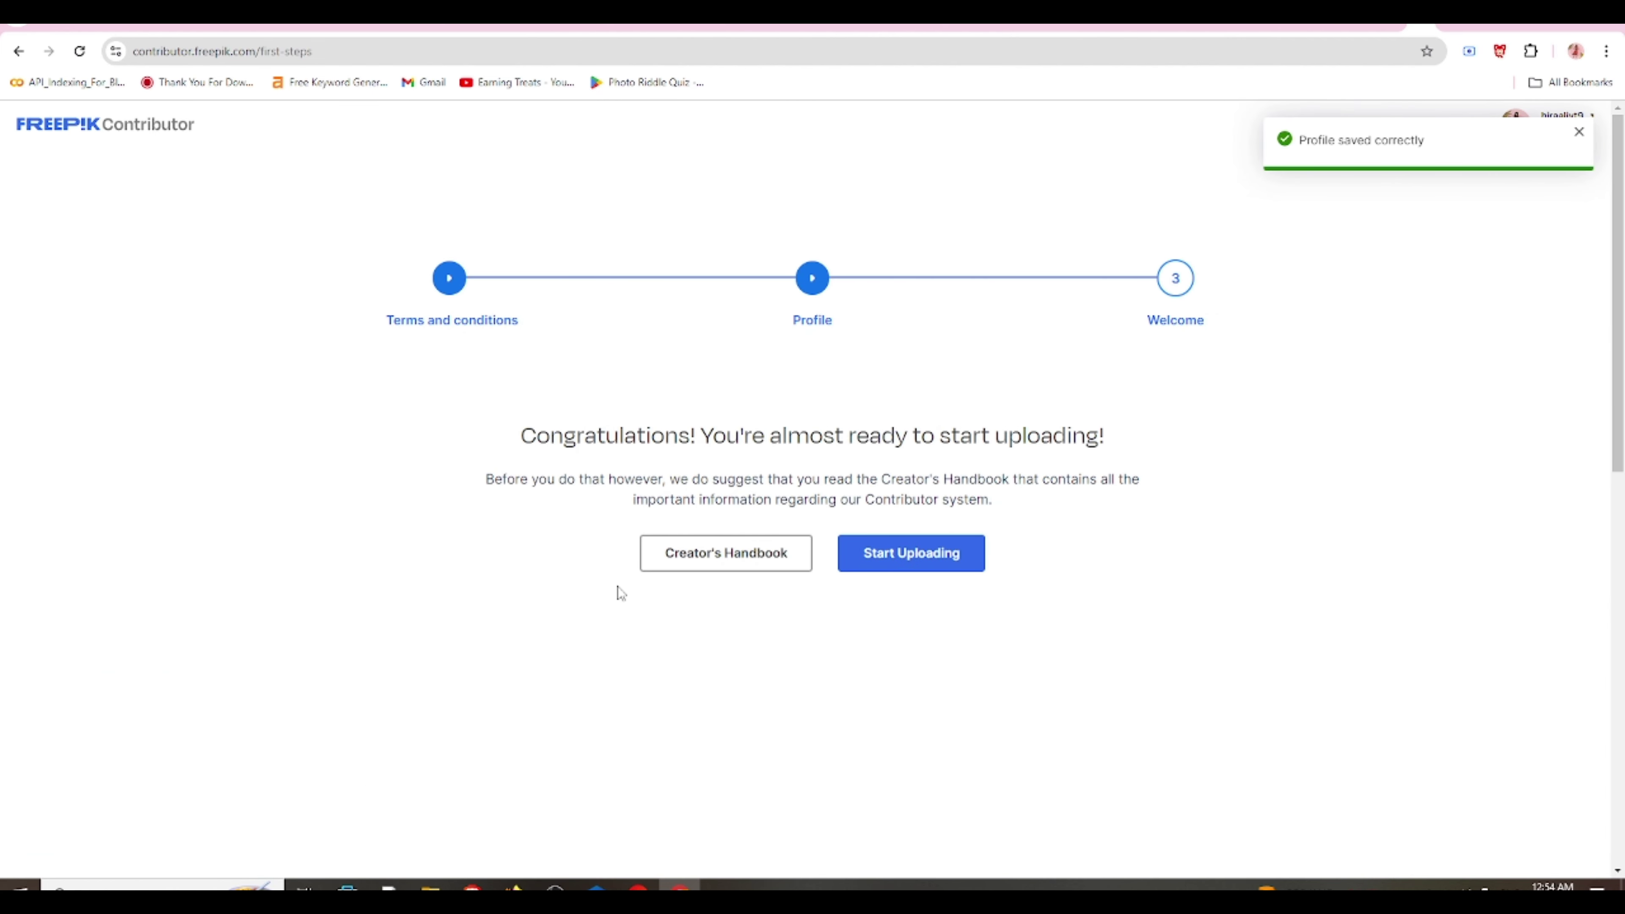
# - Proceed to the contributor dashboard, complete the six-part onboarding tour, and look over the performance overview and published files sections
pyautogui.click(901, 555)
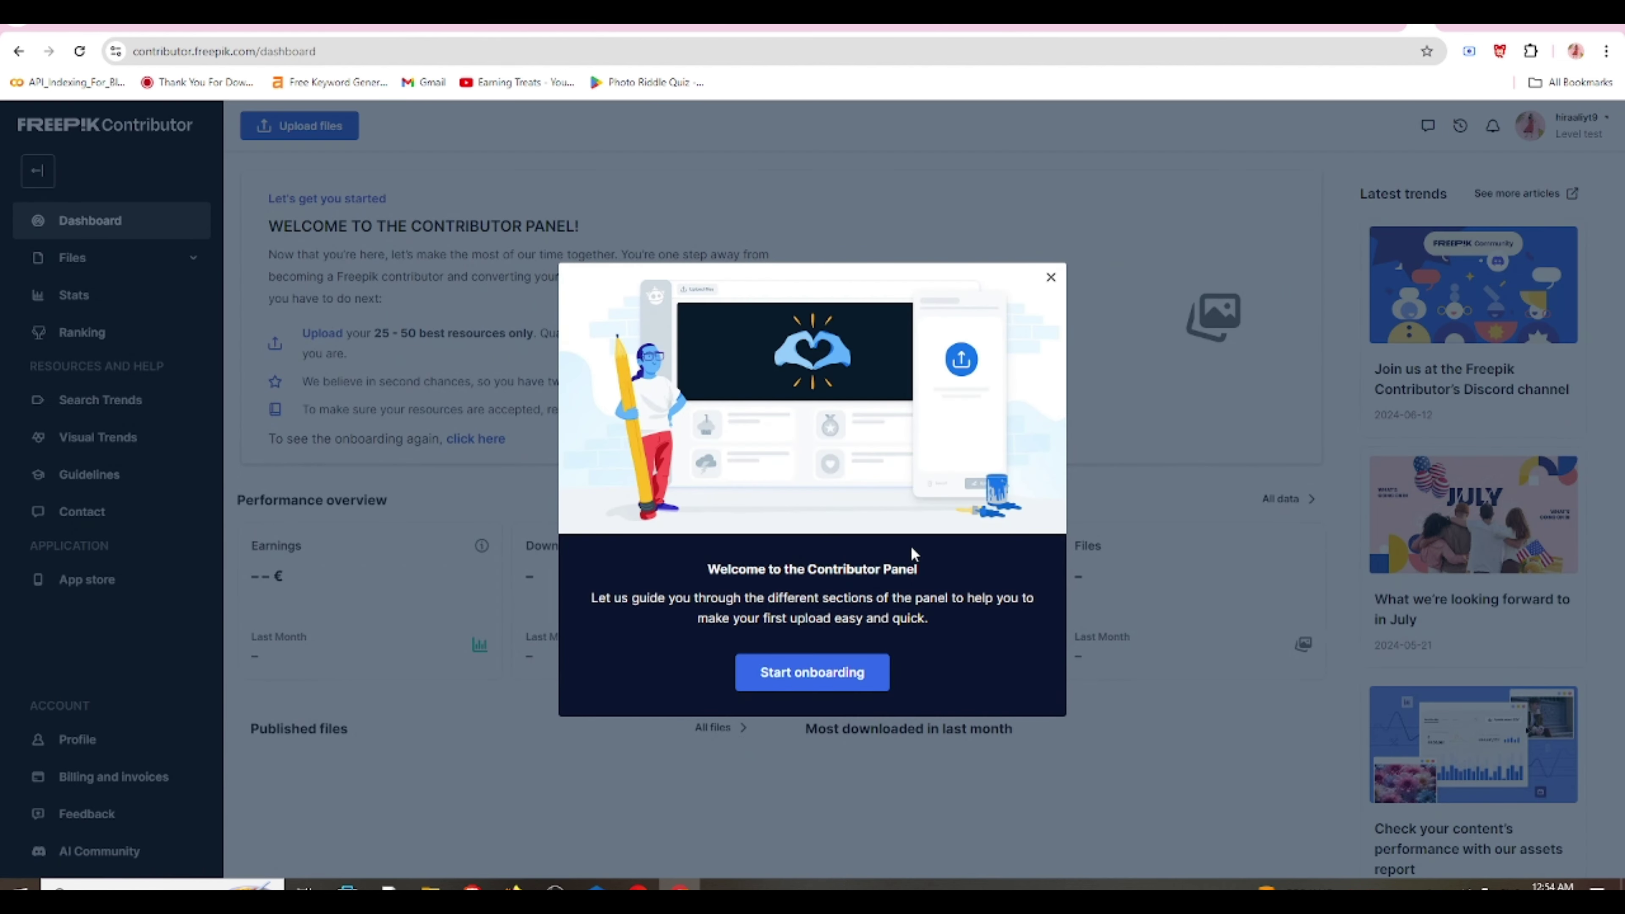
pyautogui.click(810, 677)
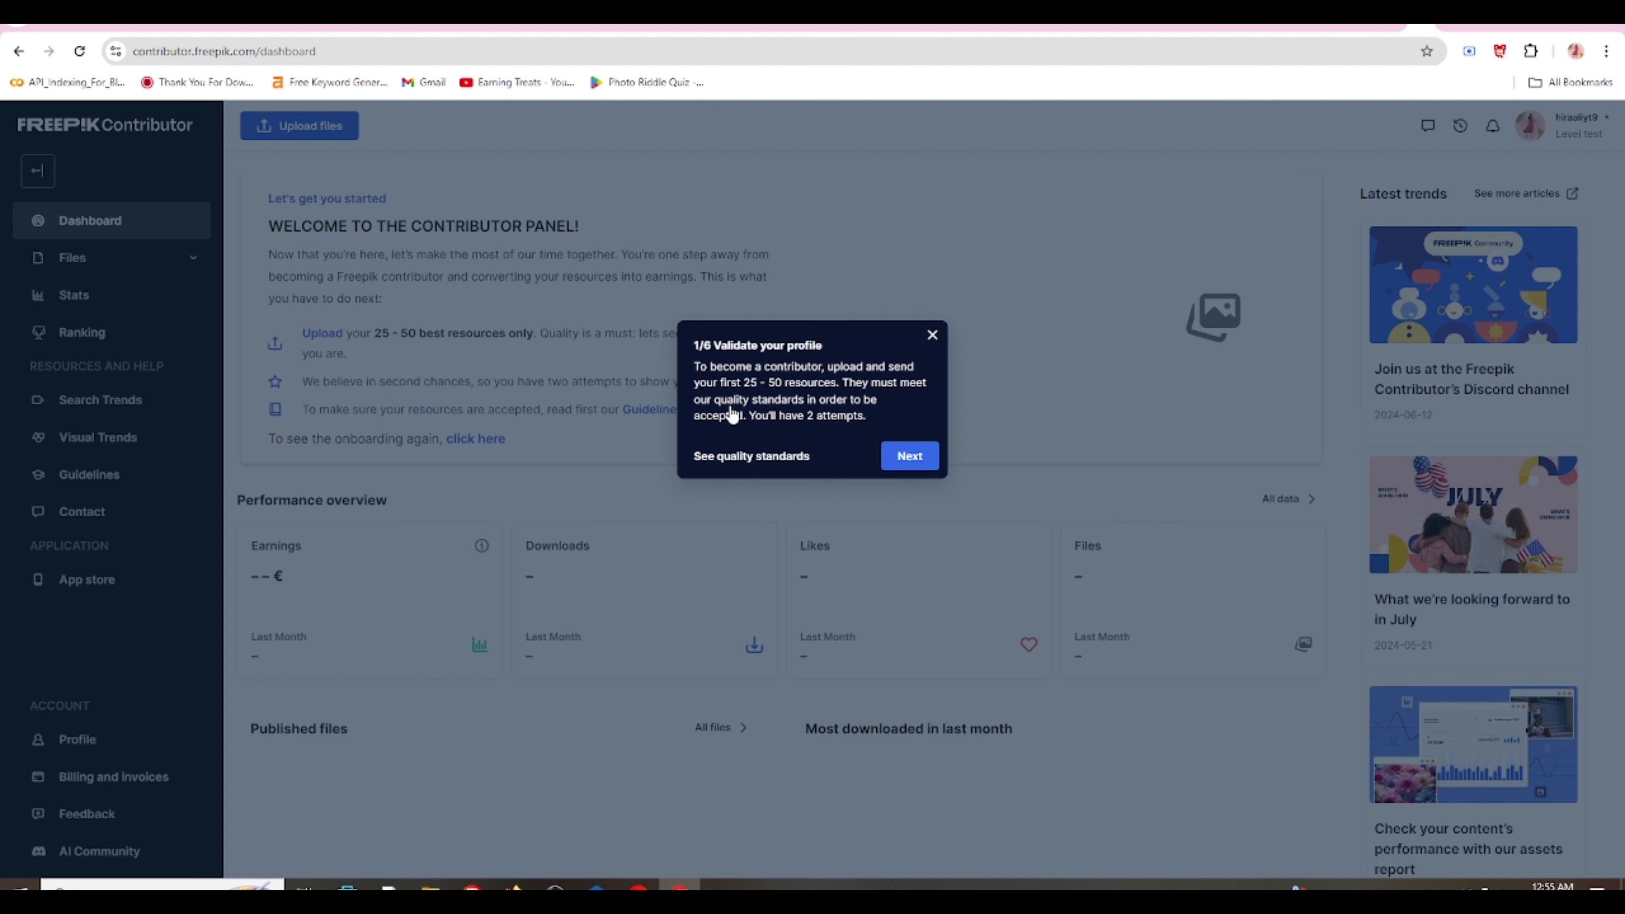
pyautogui.click(903, 455)
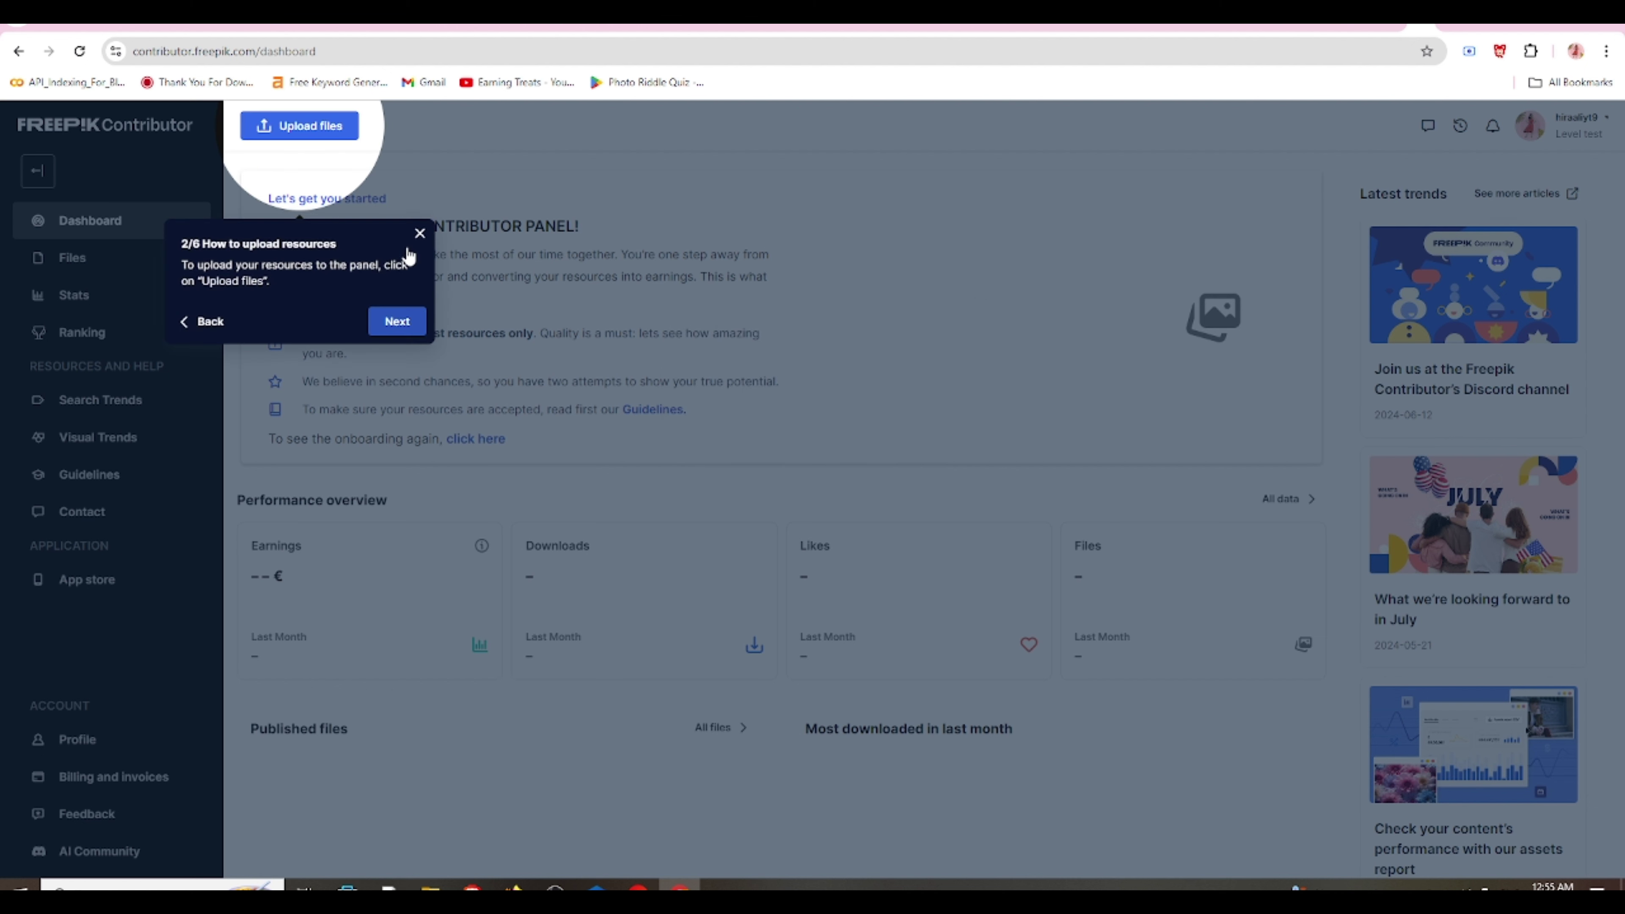
pyautogui.click(385, 313)
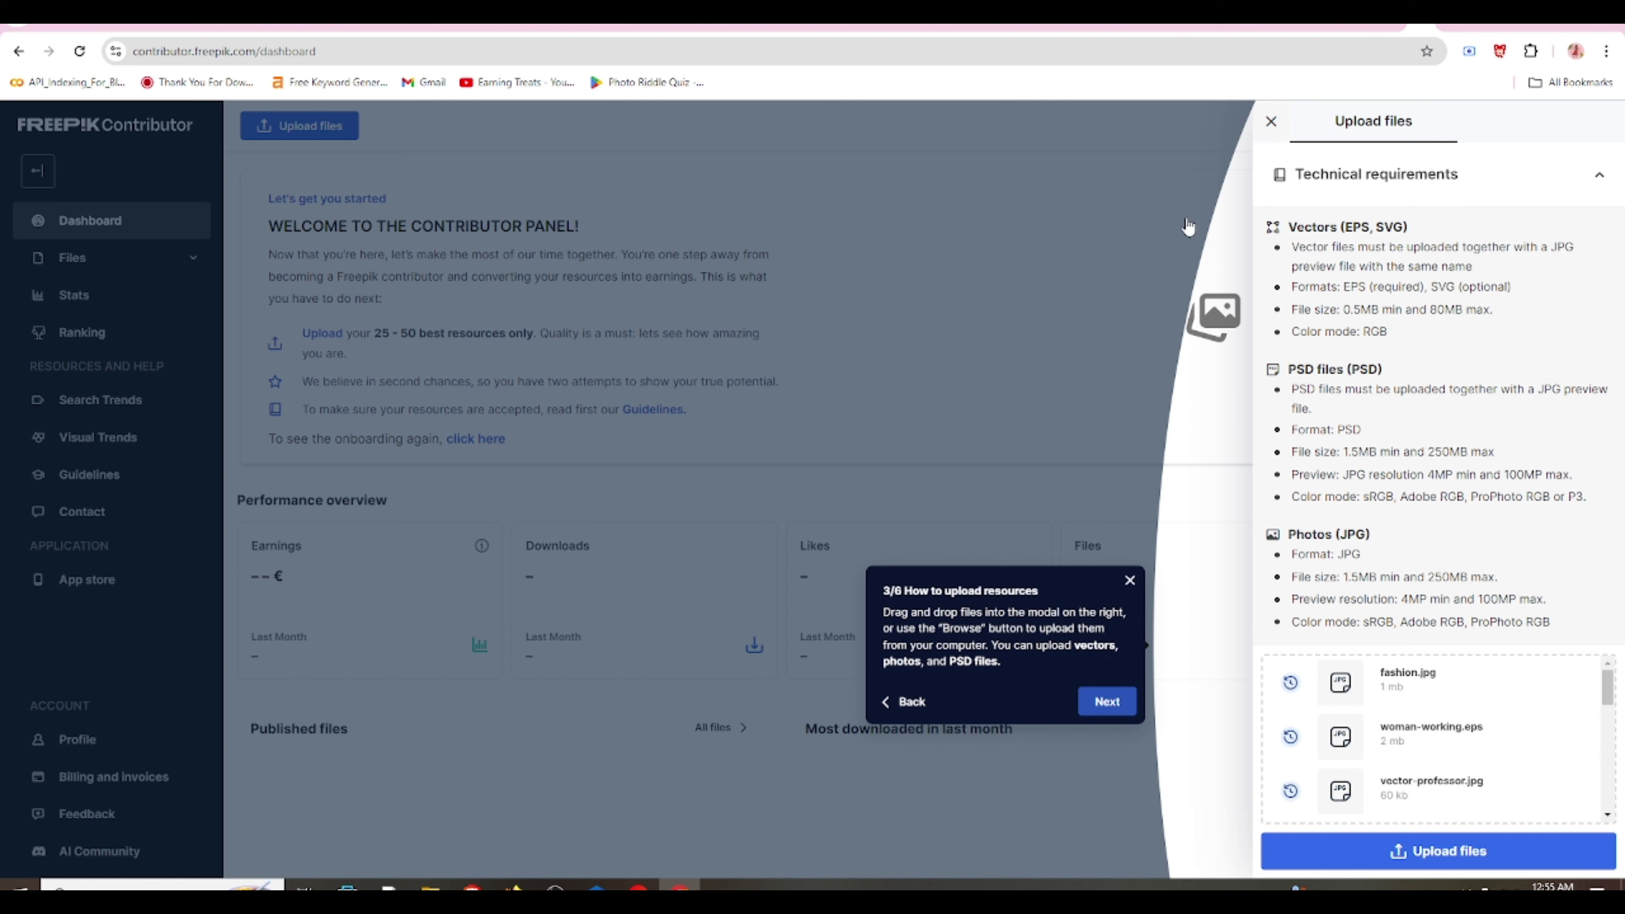
pyautogui.click(1107, 702)
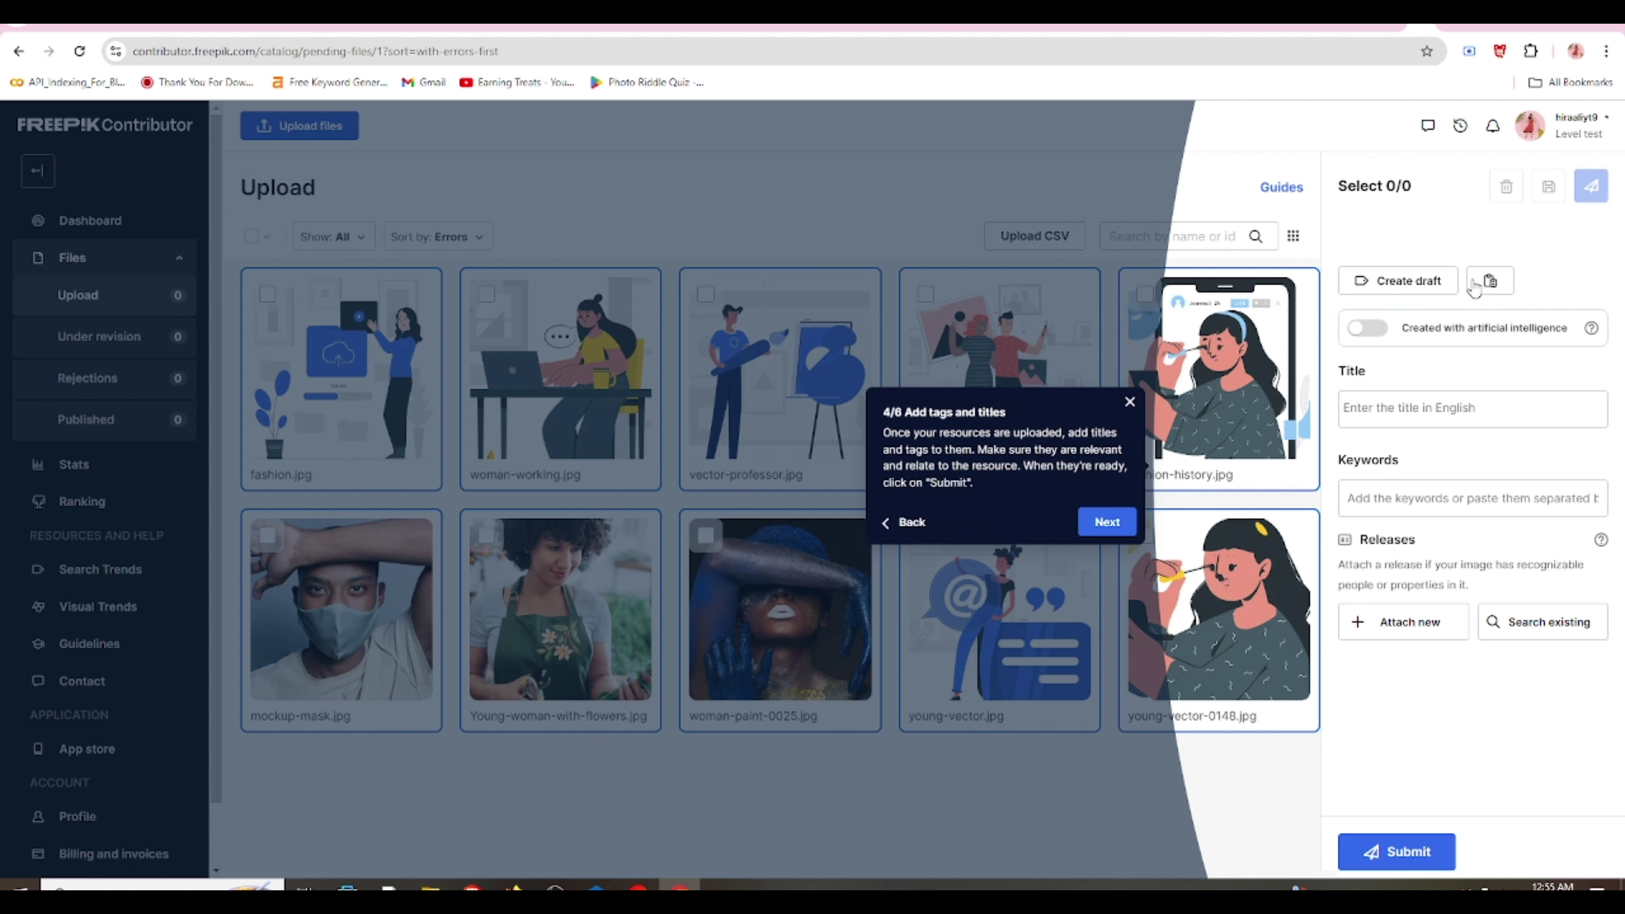
pyautogui.click(1107, 522)
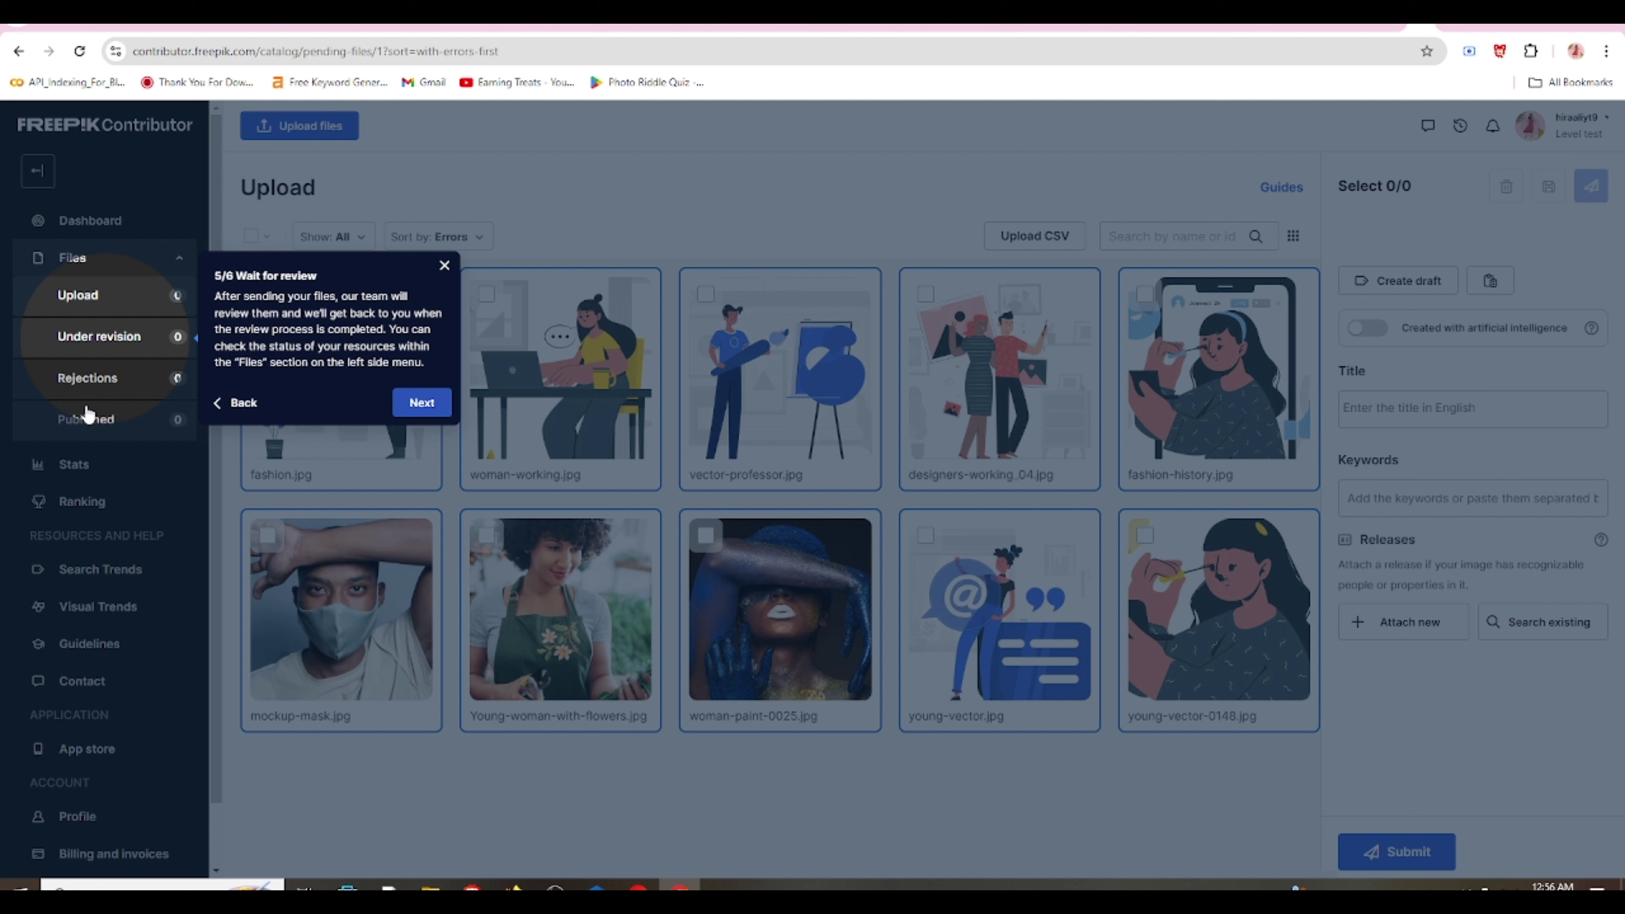
pyautogui.click(439, 402)
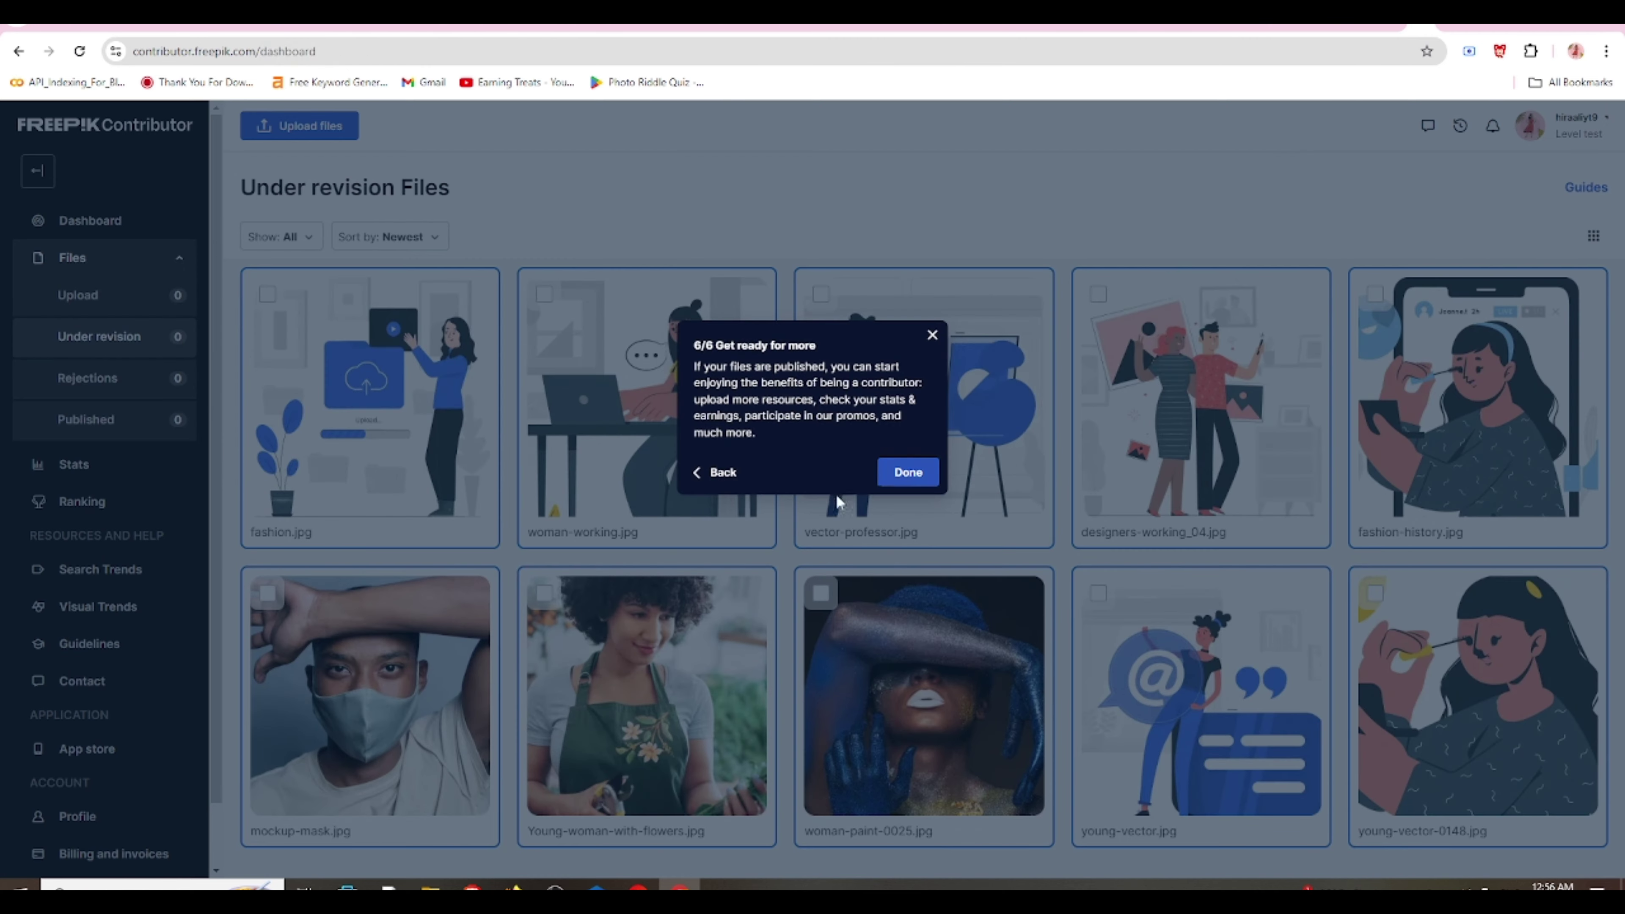
pyautogui.click(907, 472)
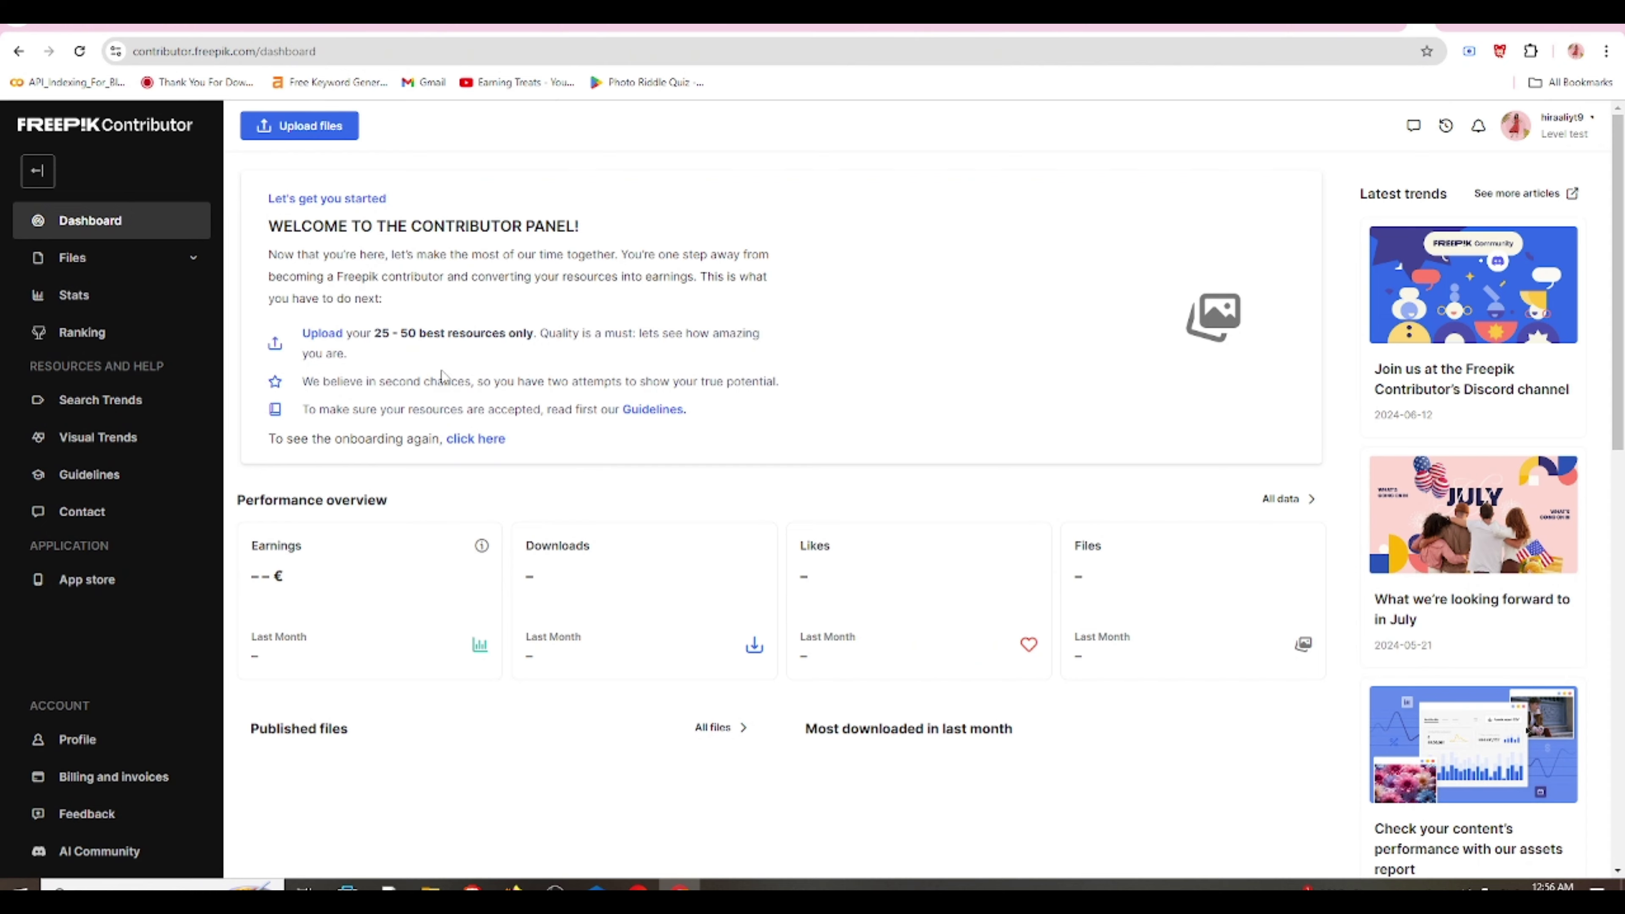
pyautogui.scroll(-4, 442, 375)
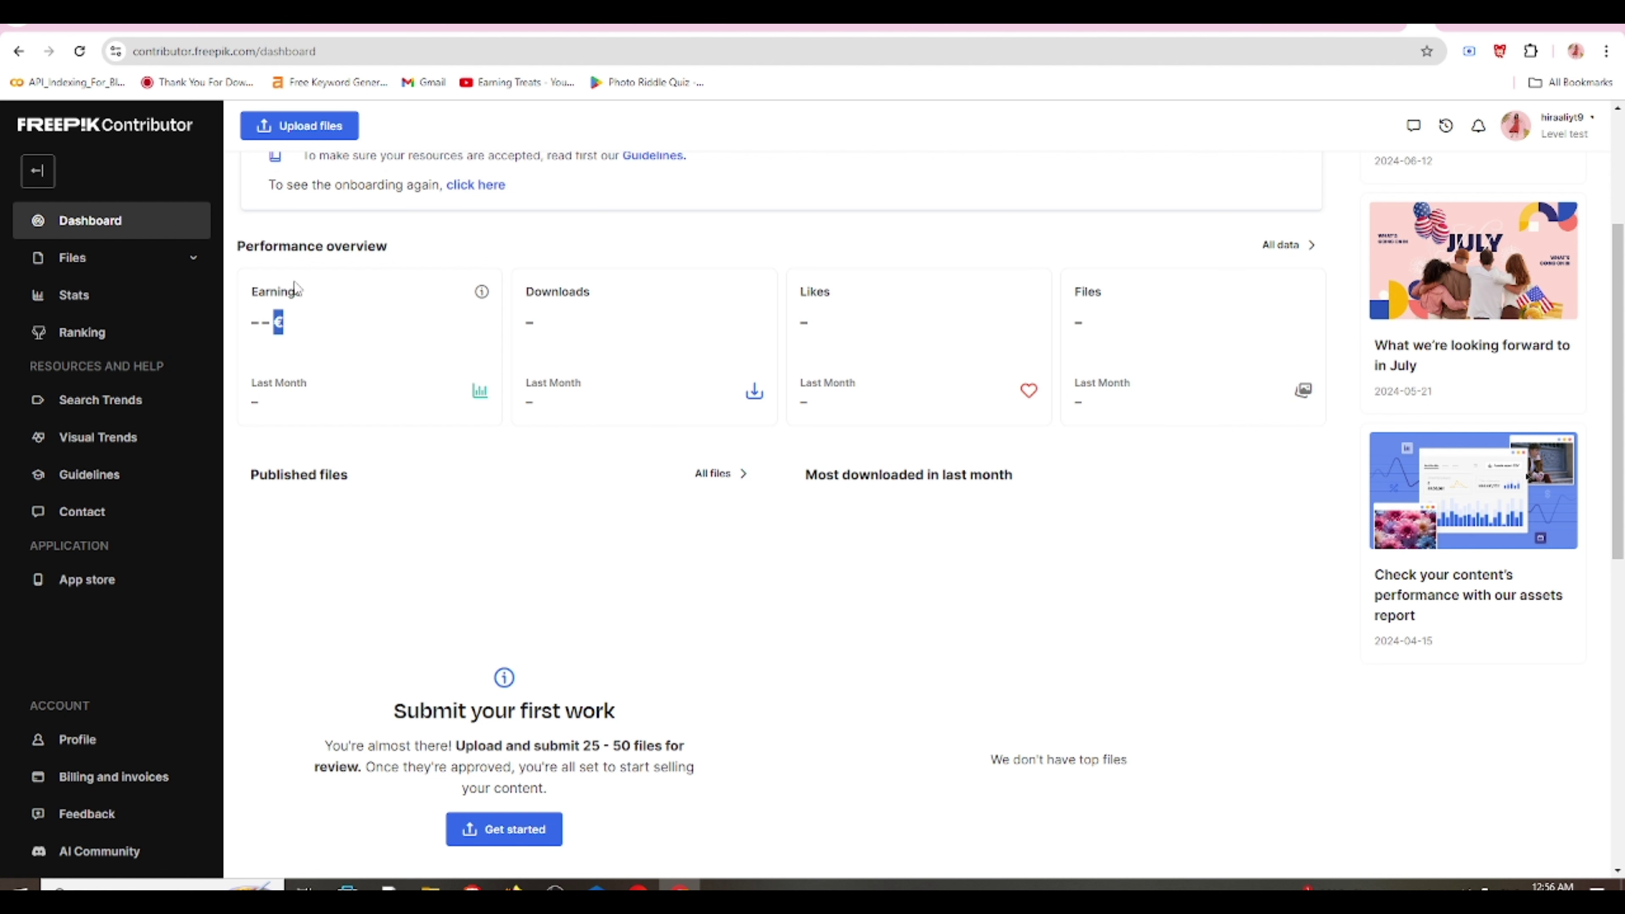
pyautogui.scroll(3, 441, 367)
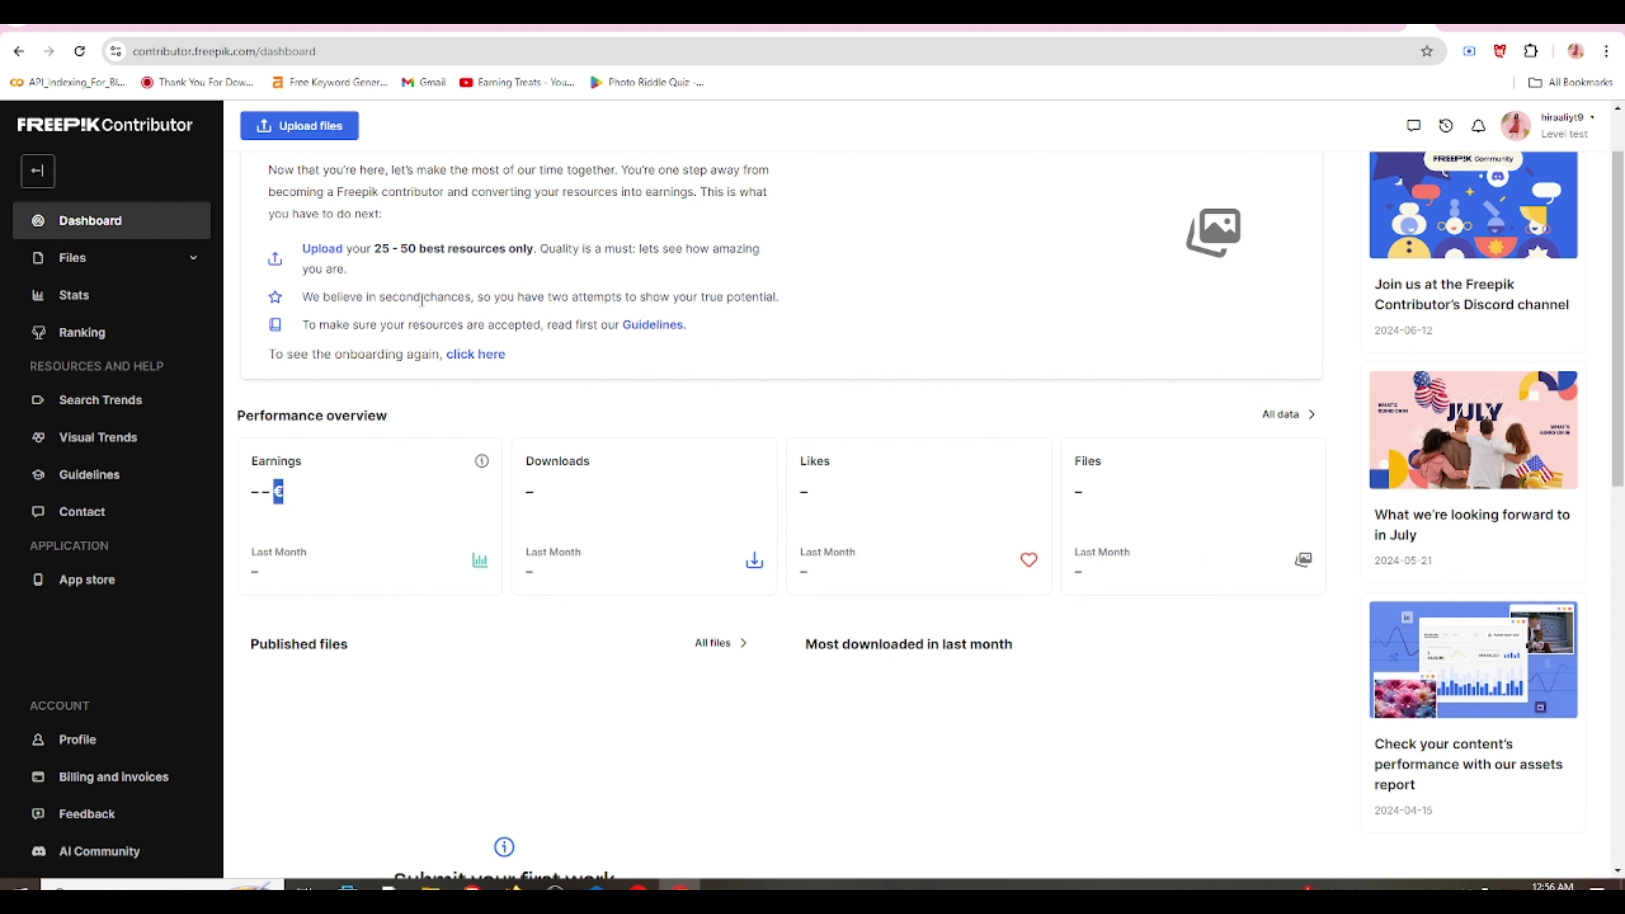
pyautogui.scroll(1, 950, 323)
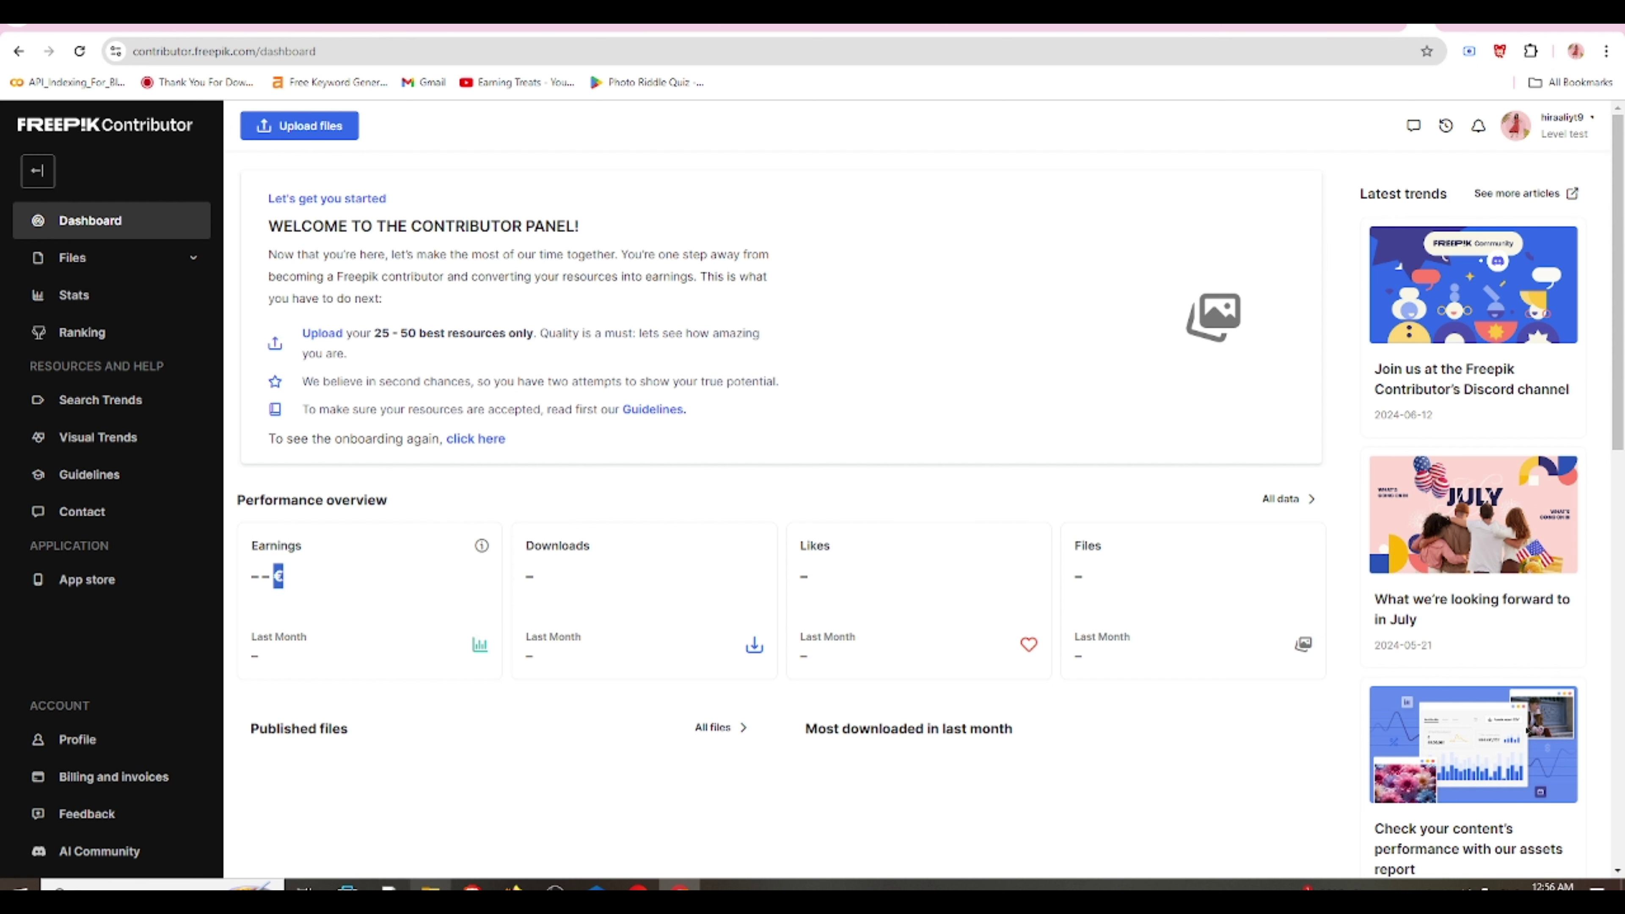
# - Switch to Leonardo.Ai in the other browser and browse the community creations back up to the start of its home page
pyautogui.moveTo(389, 886)
pyautogui.click(310, 832)
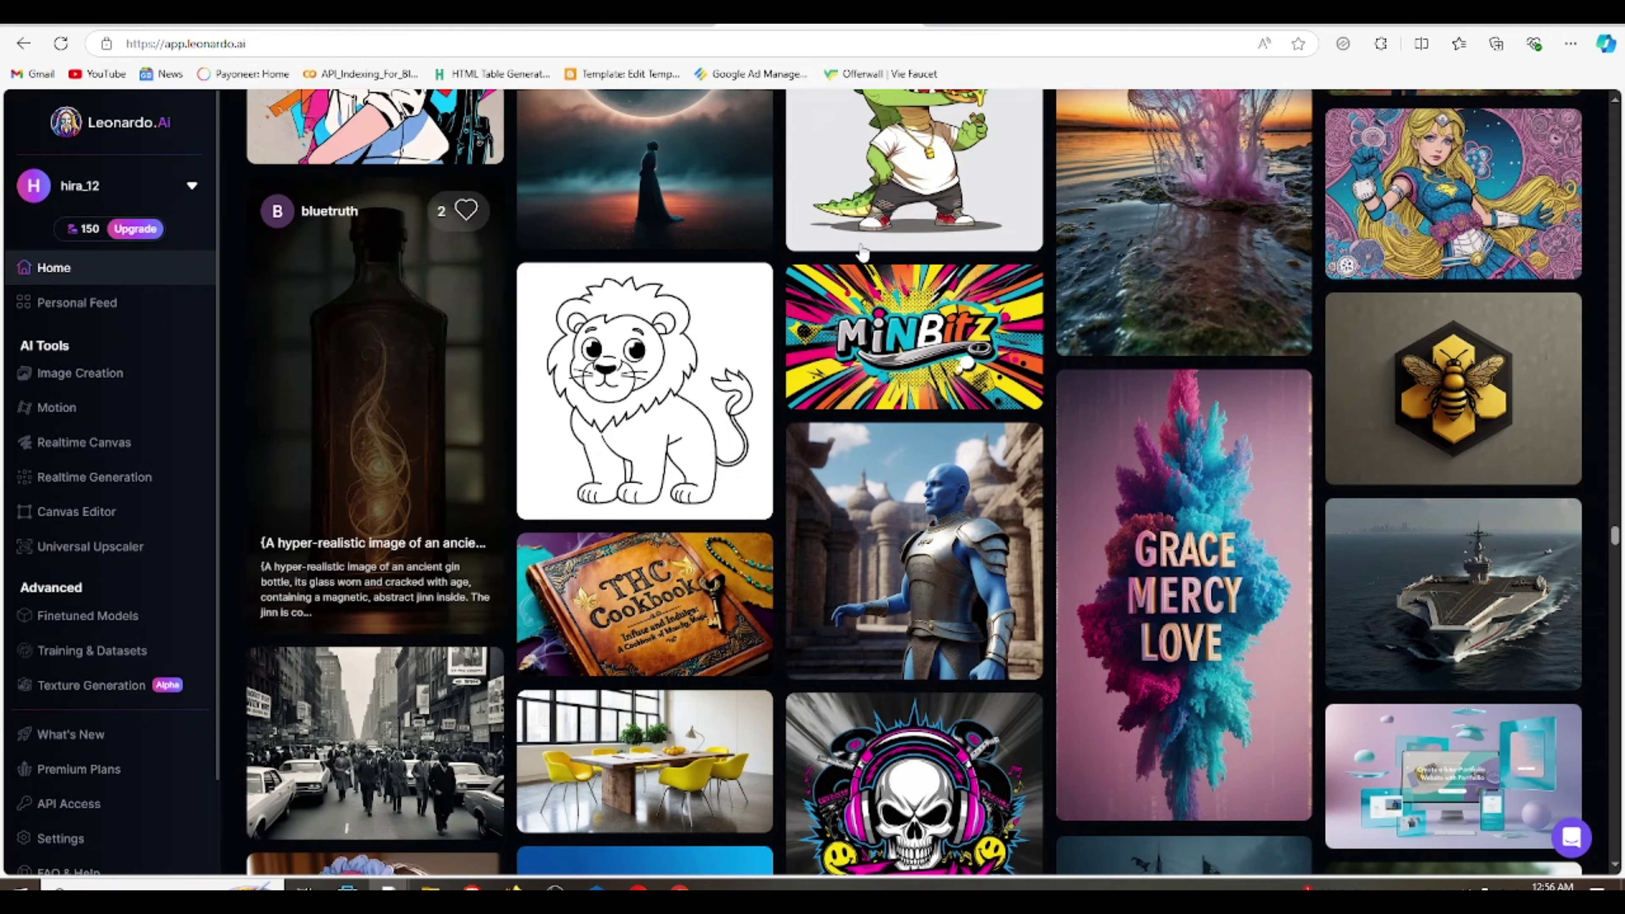
pyautogui.scroll(15, 686, 483)
pyautogui.scroll(15, 687, 484)
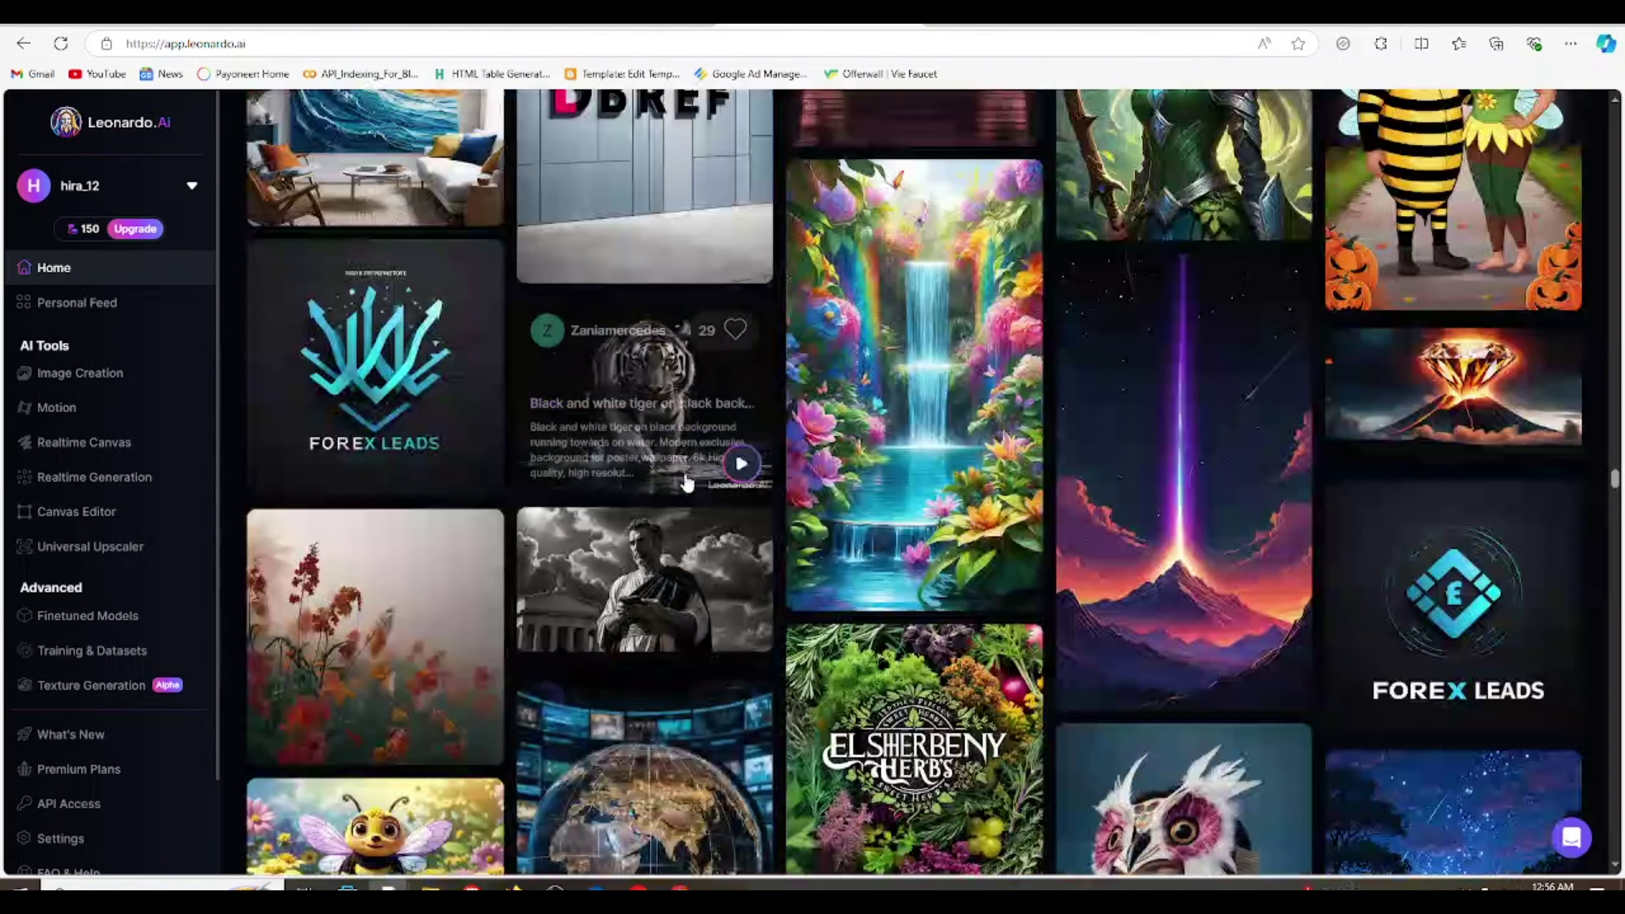
pyautogui.scroll(15, 301, 188)
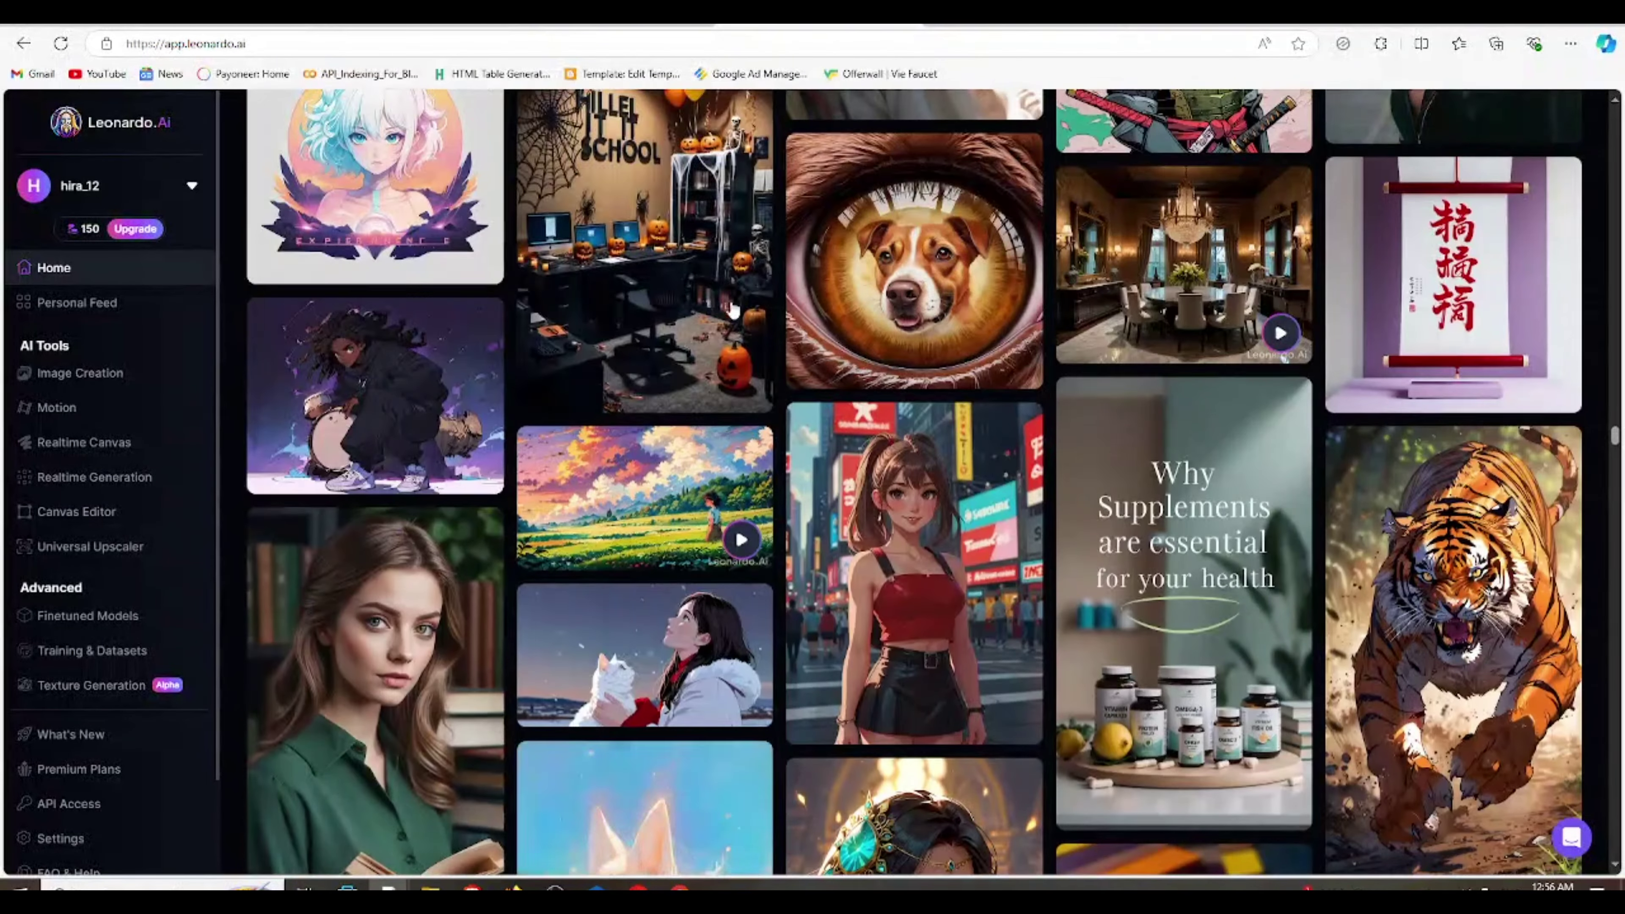
pyautogui.scroll(10, 841, 251)
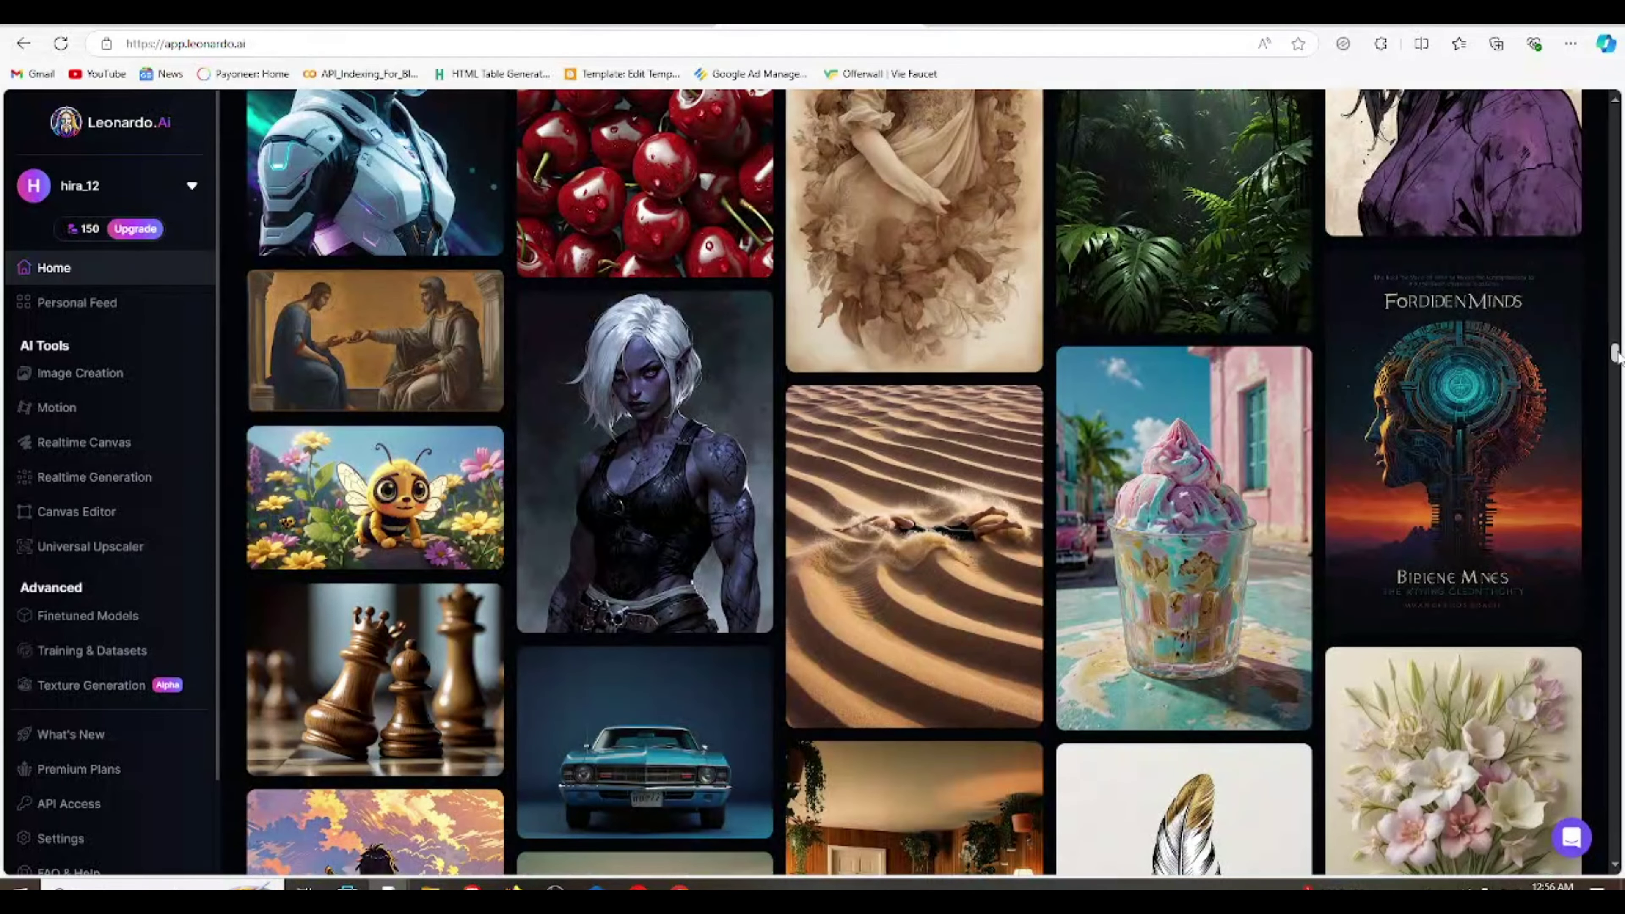
pyautogui.moveTo(1616, 354); pyautogui.dragTo(1617, 121)
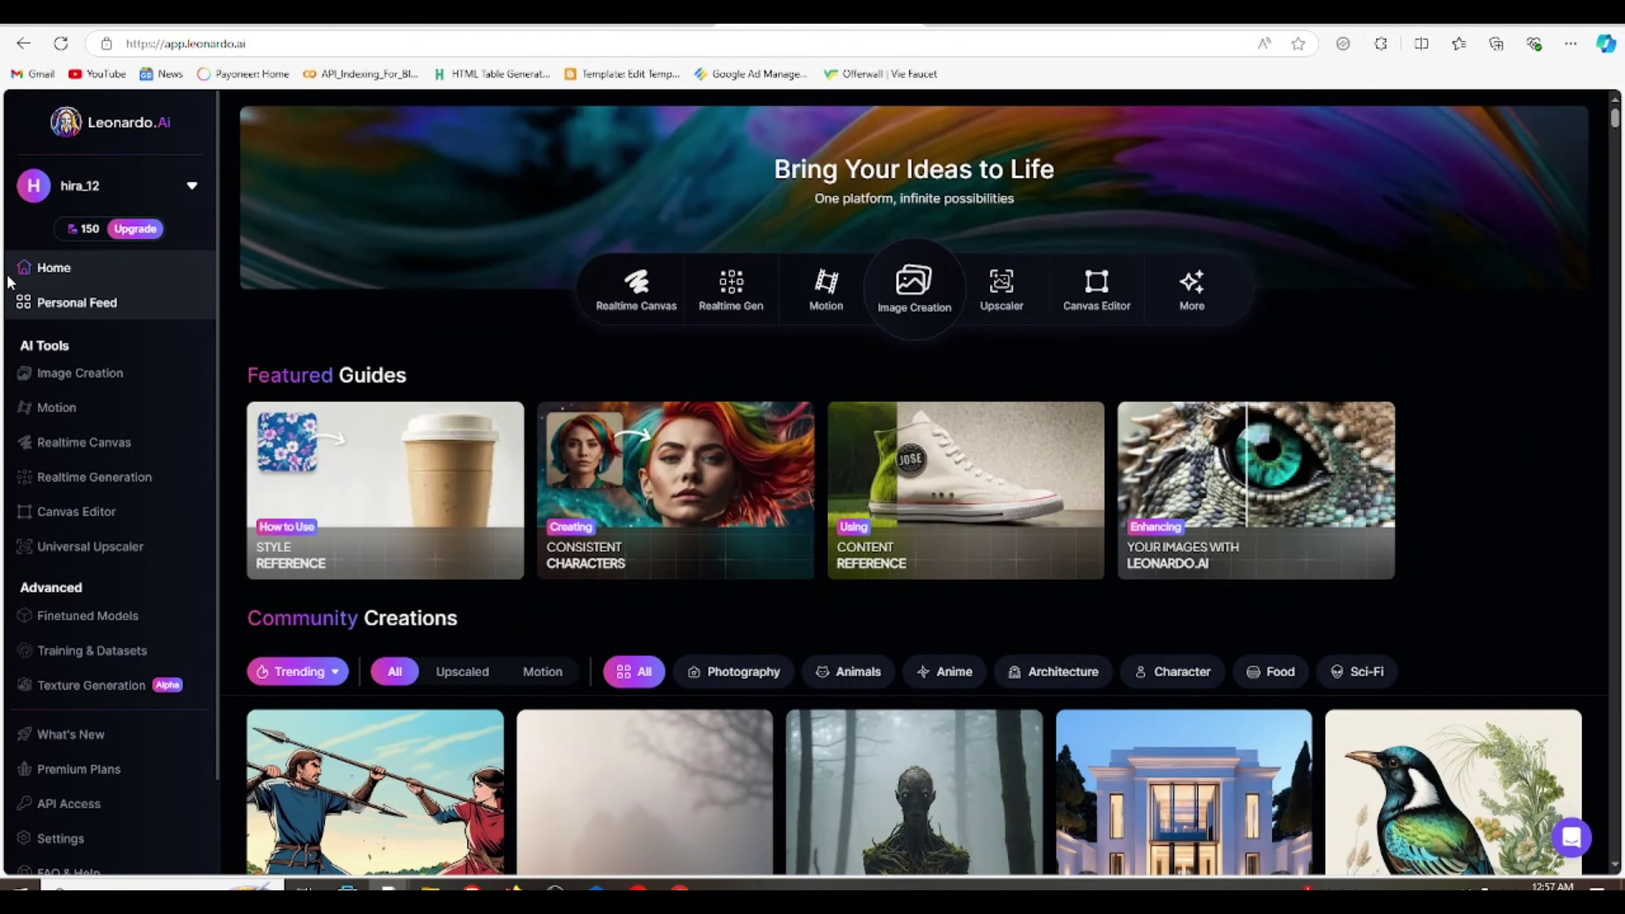
pyautogui.moveTo(90, 242)
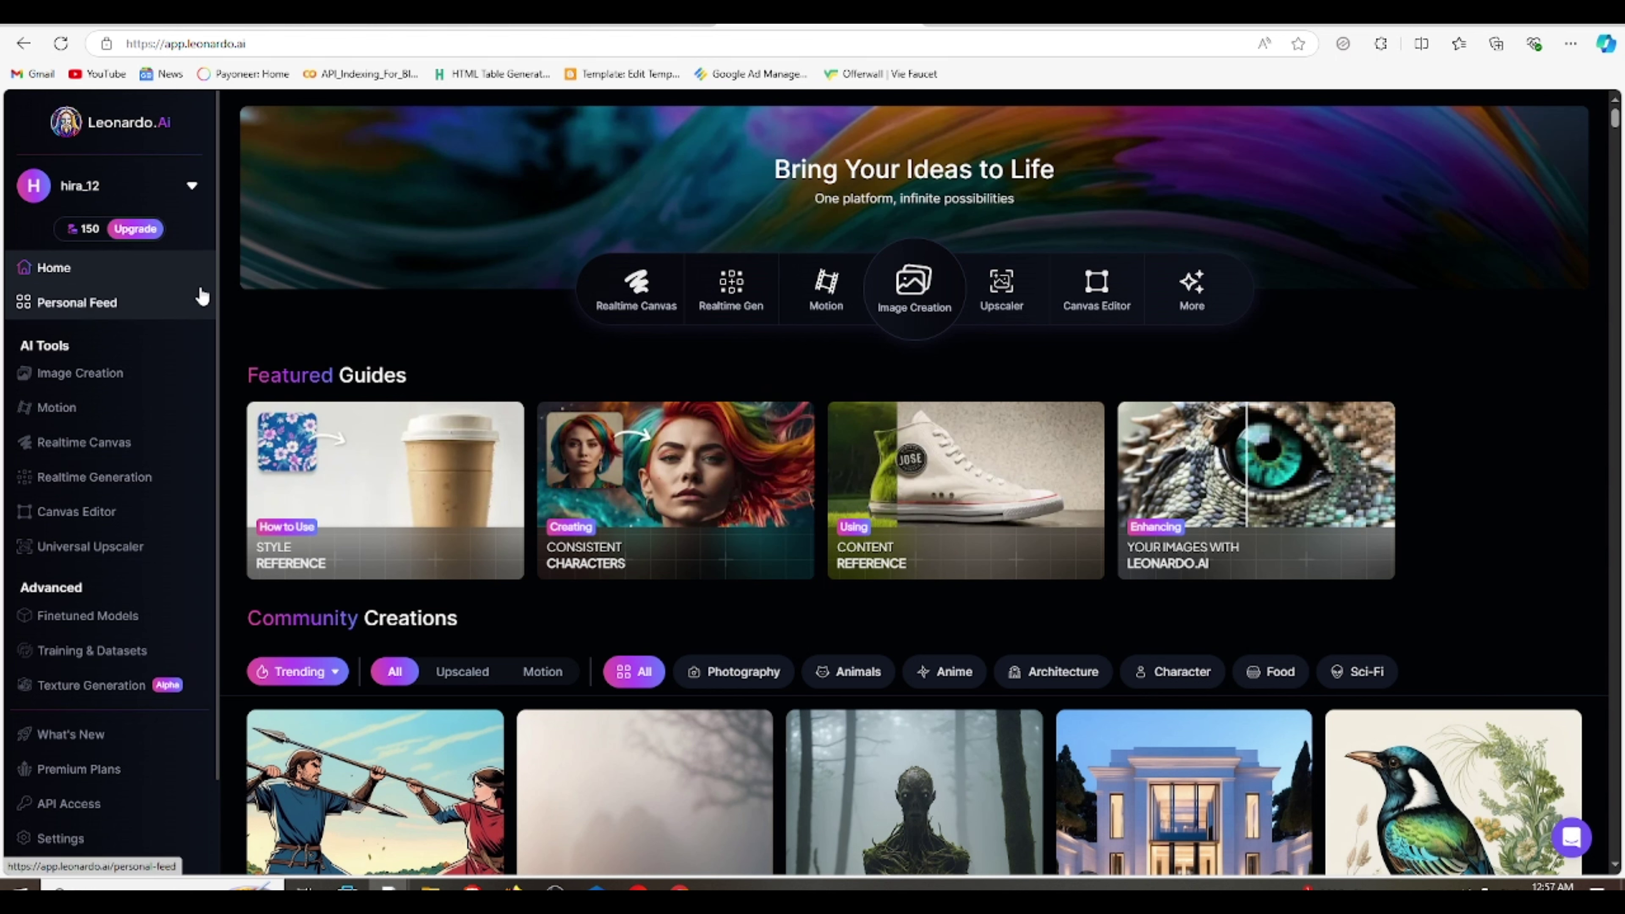
pyautogui.click(108, 189)
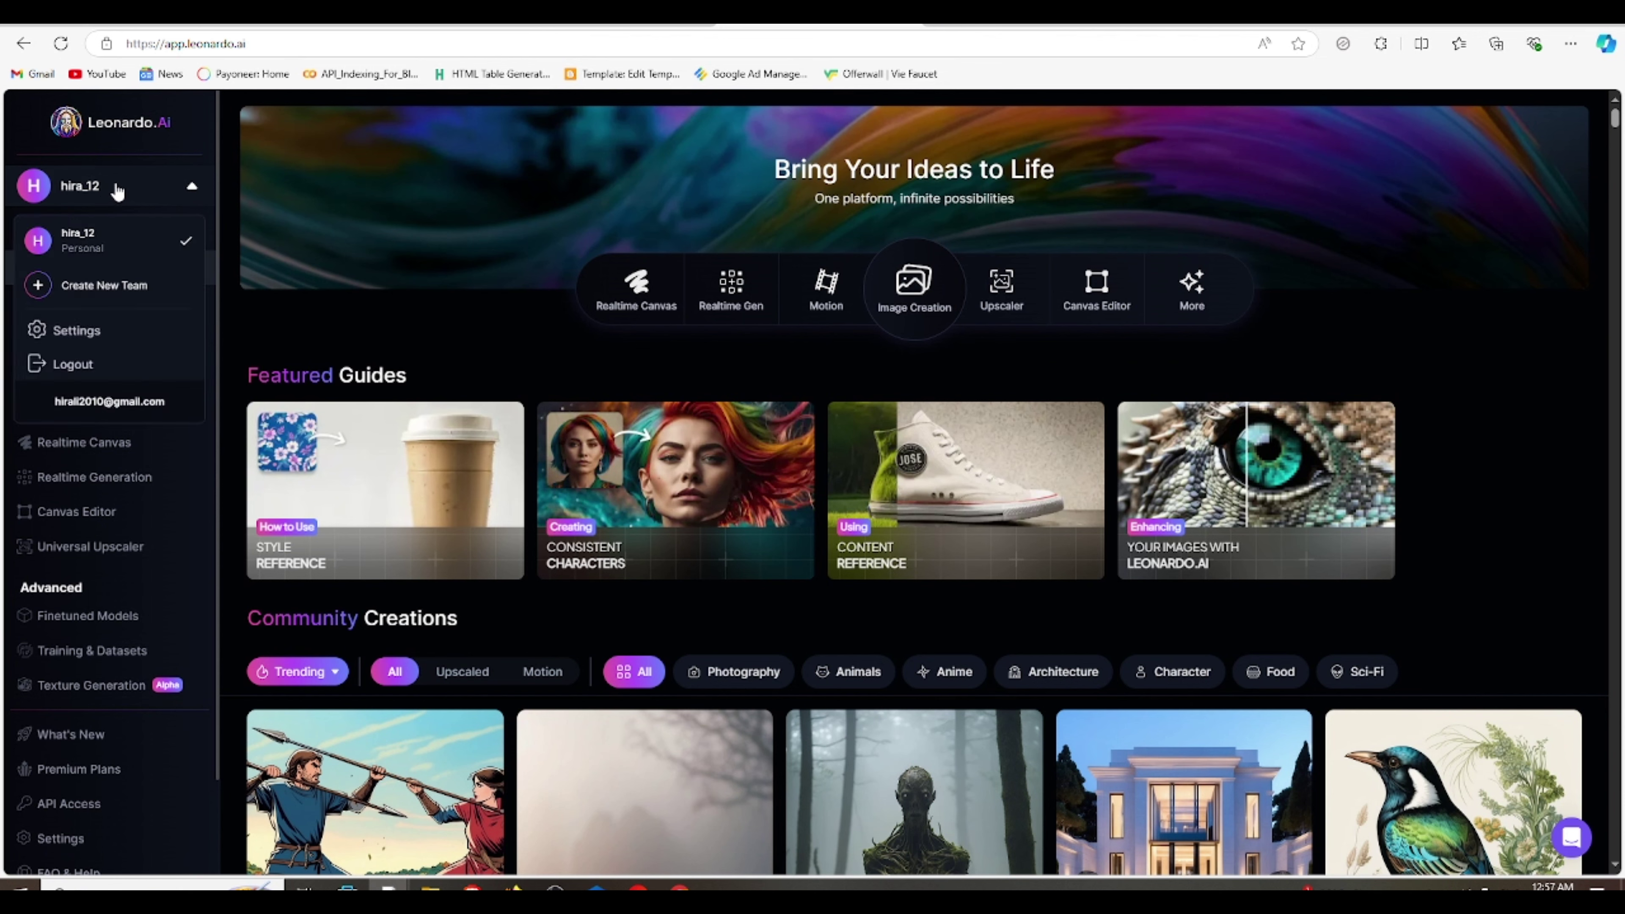
pyautogui.click(116, 188)
pyautogui.click(636, 288)
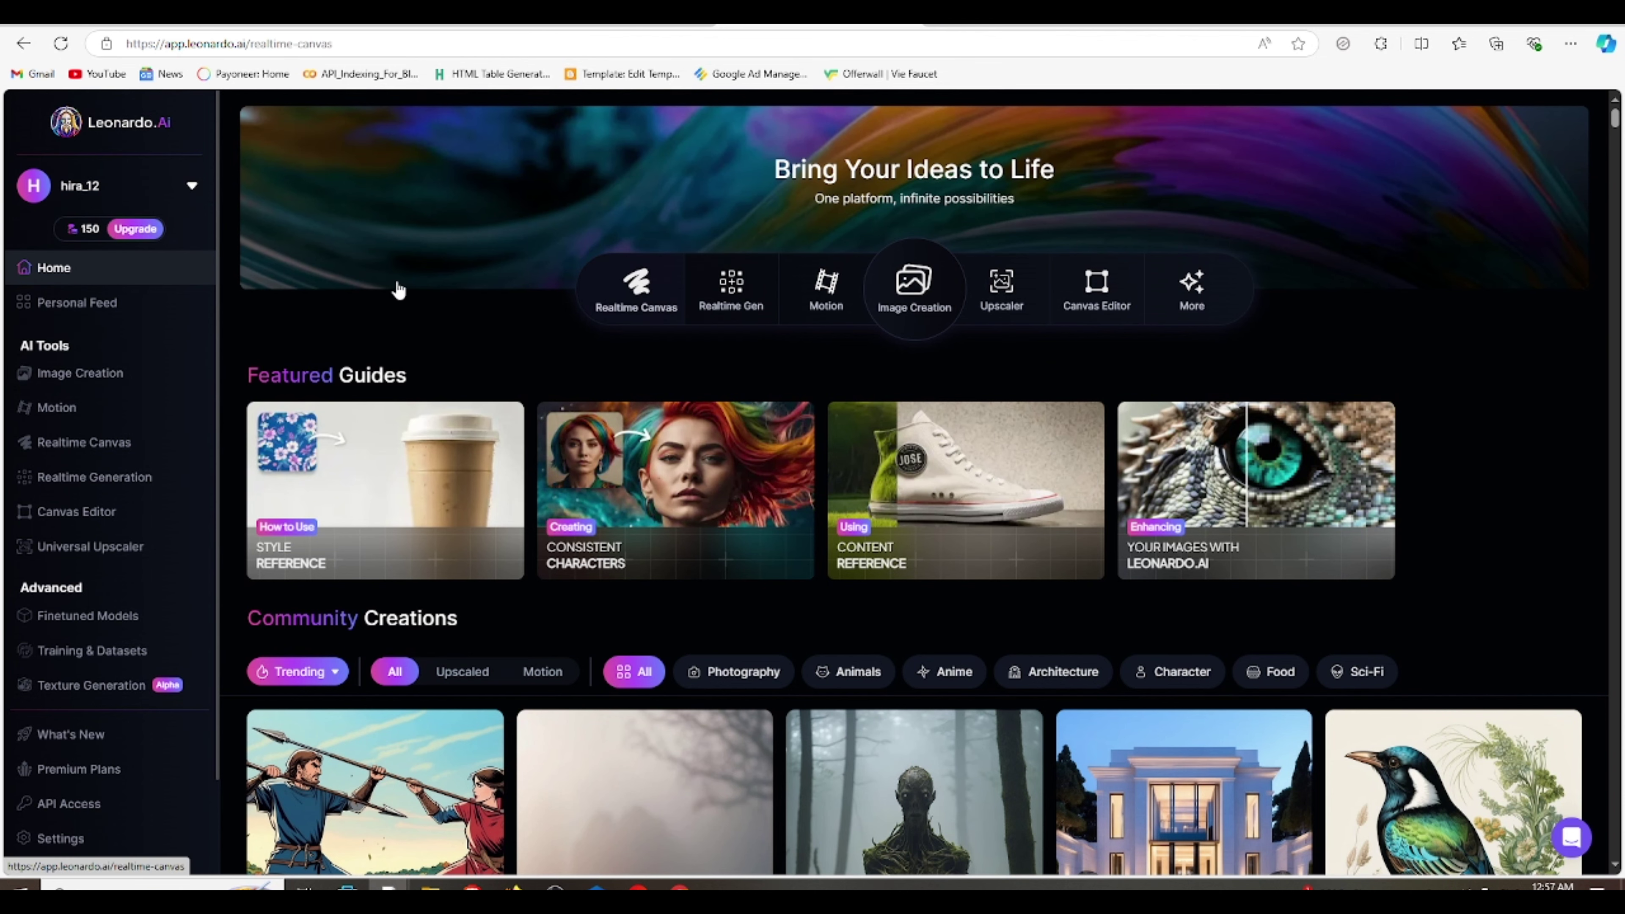
pyautogui.click(20, 116)
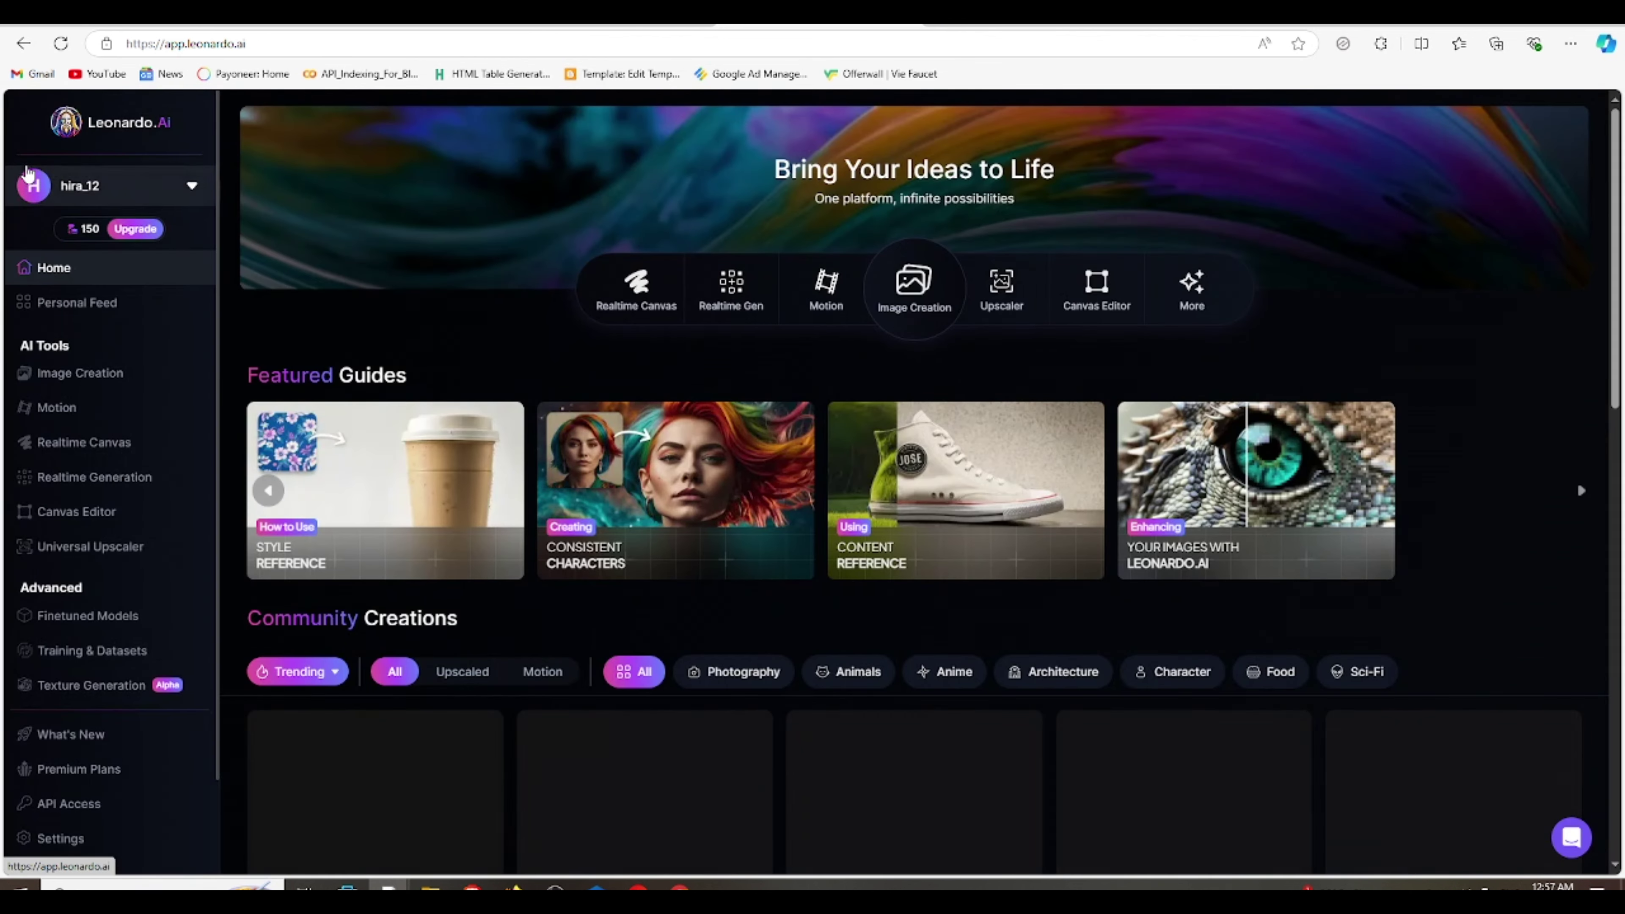
# - Log out of the Leonardo.Ai account and sign back in with Google
pyautogui.click(141, 185)
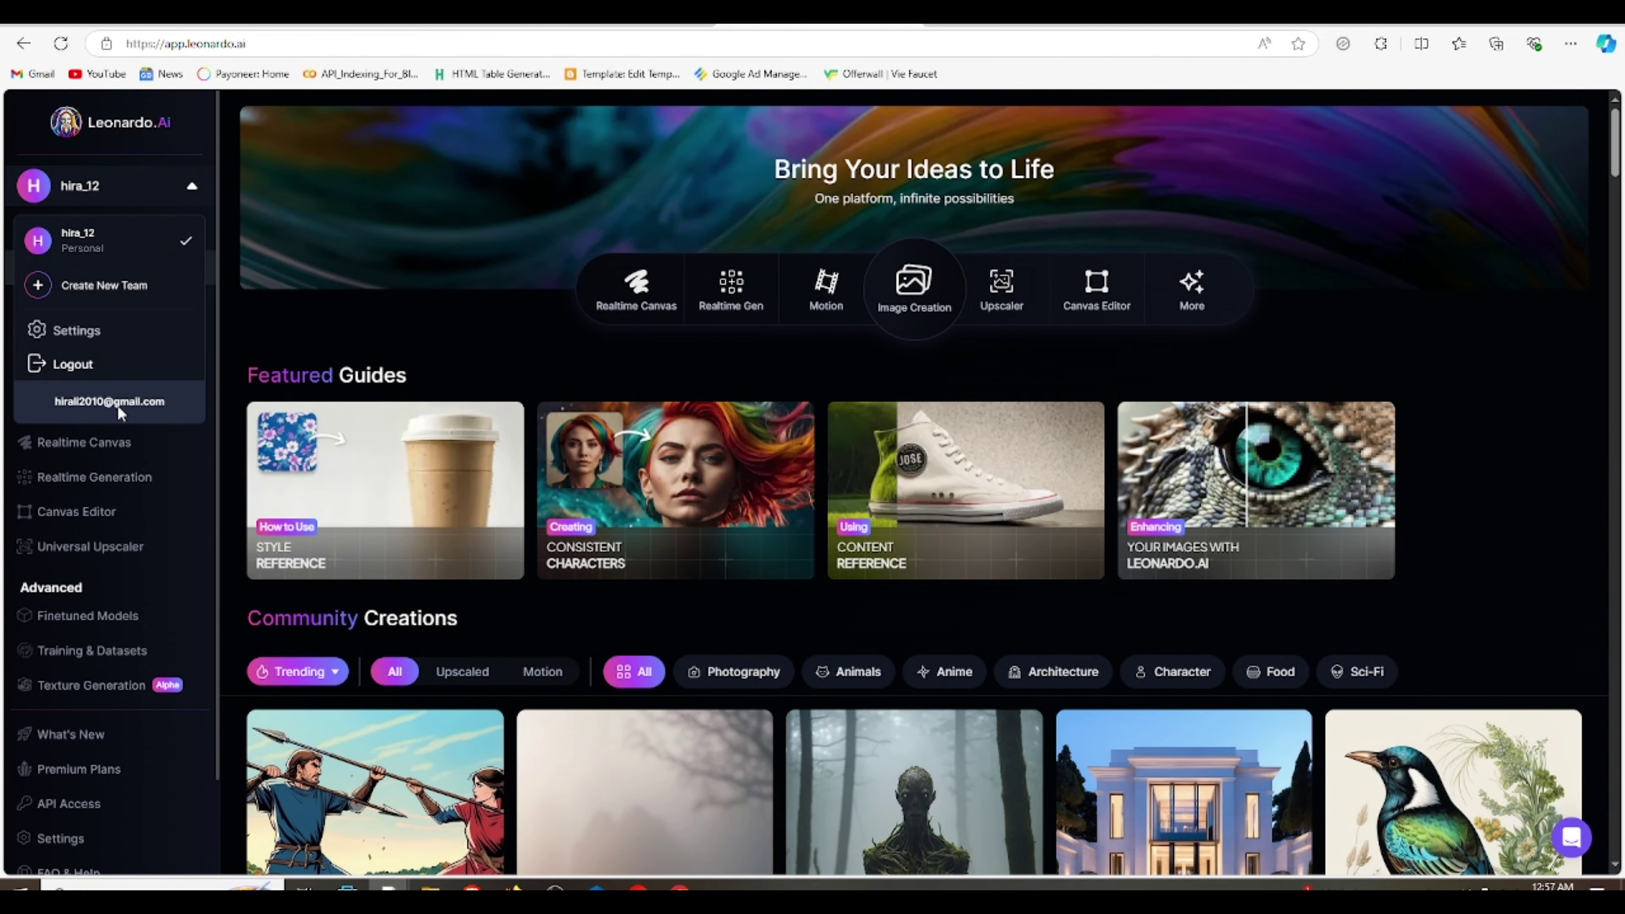
pyautogui.click(97, 365)
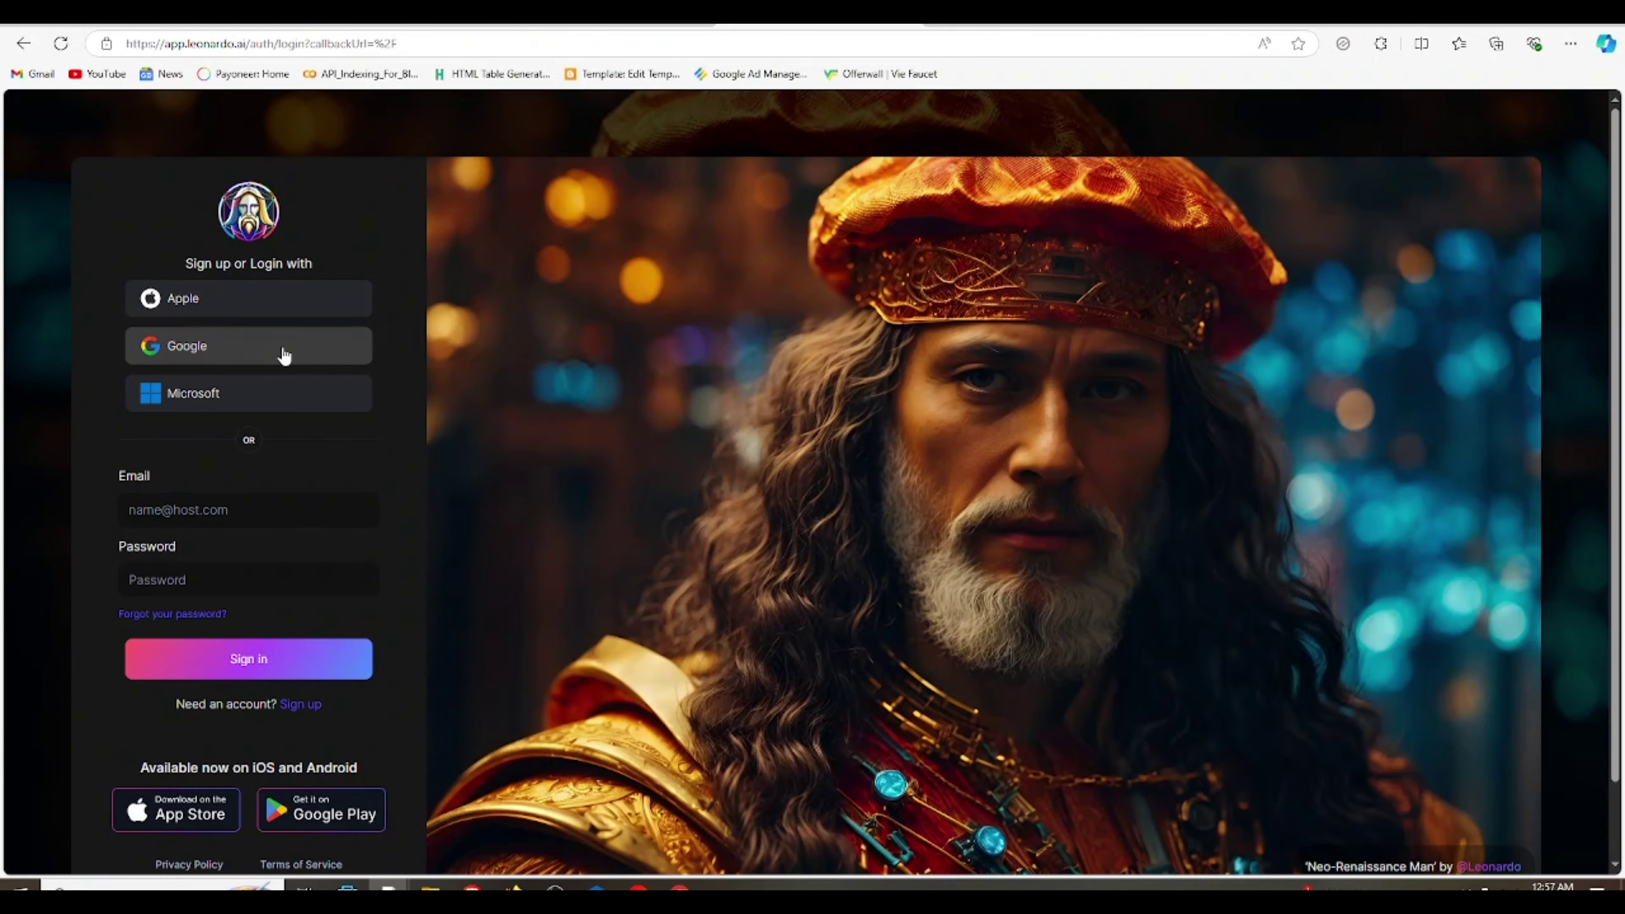
pyautogui.click(281, 351)
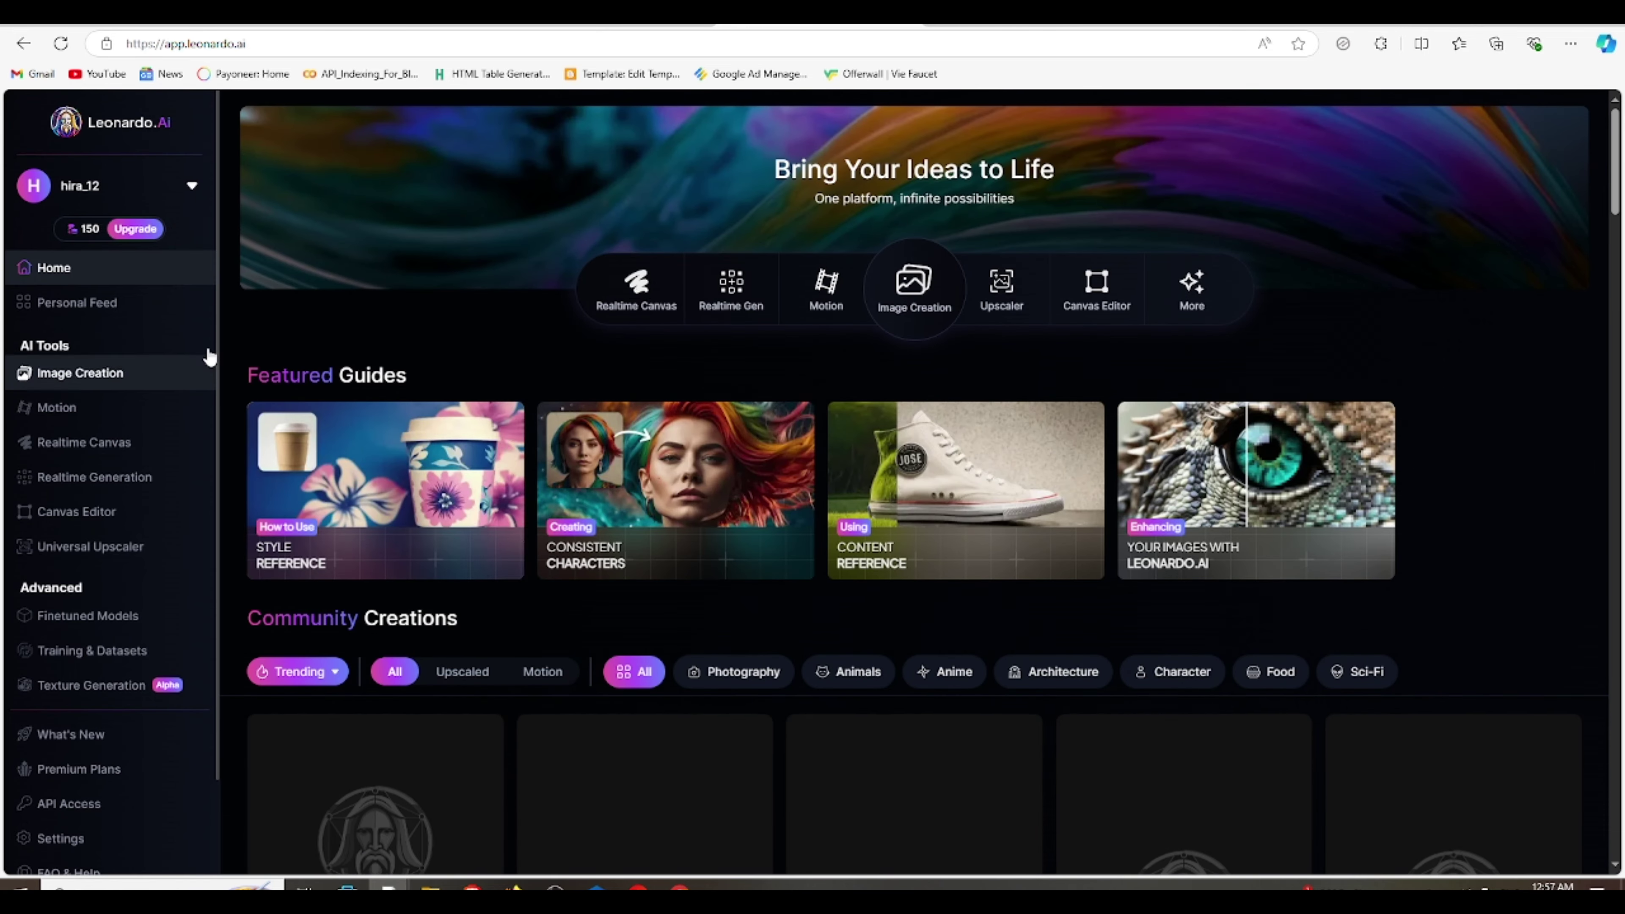
pyautogui.moveTo(223, 217)
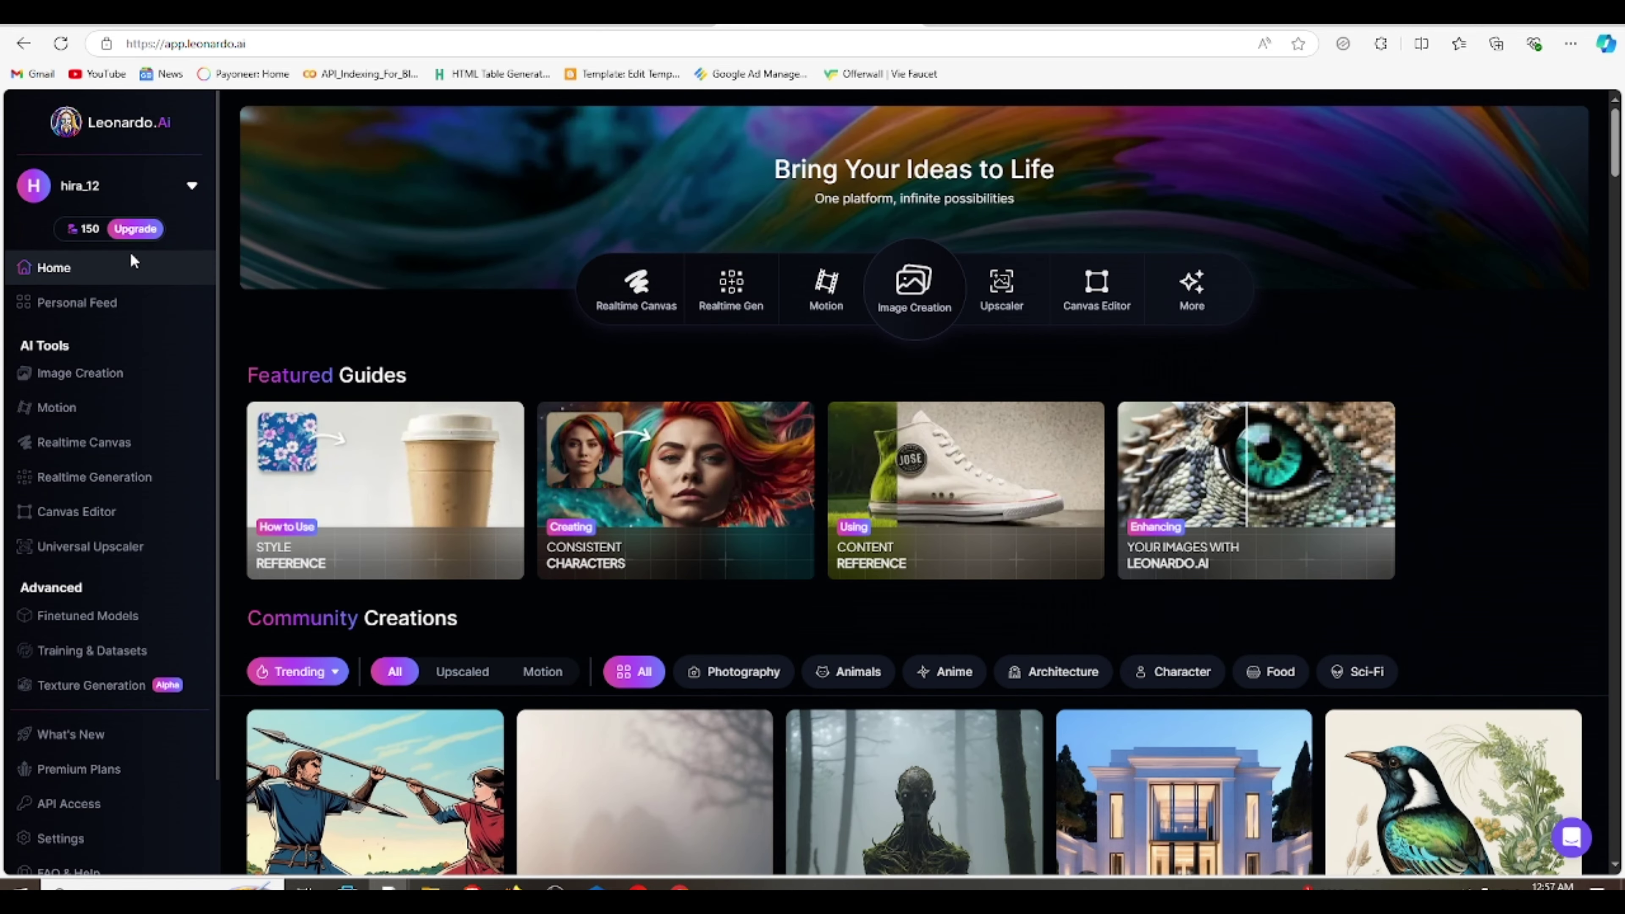
# - Open the Image Creation tool and dismiss the offer of a quick tour
pyautogui.click(919, 292)
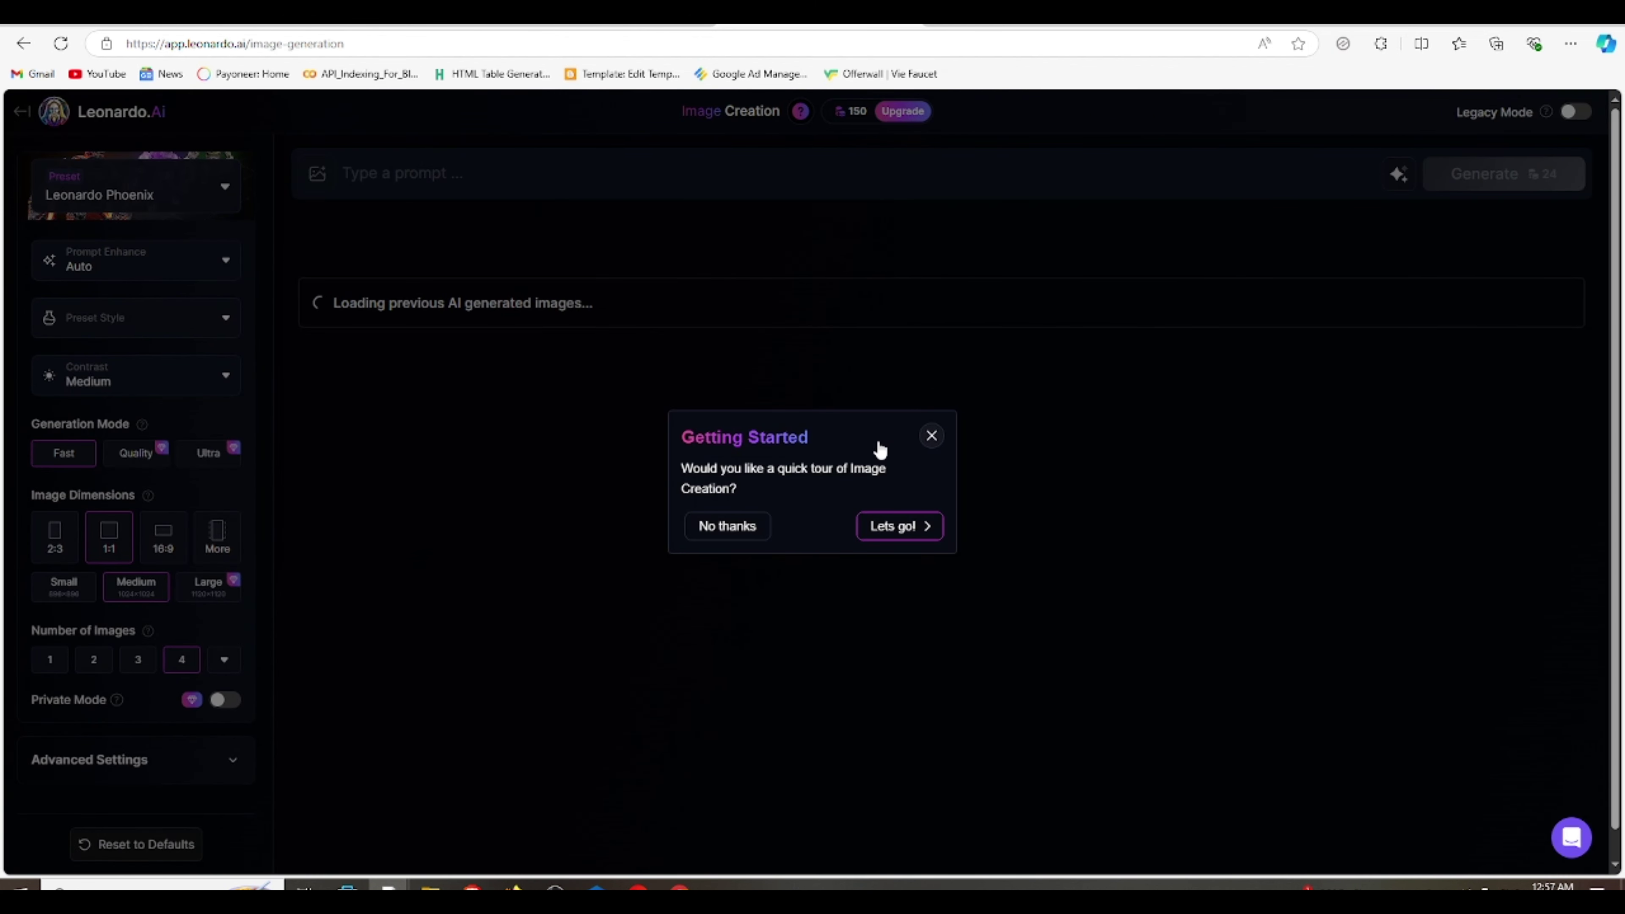
pyautogui.click(931, 438)
pyautogui.click(918, 169)
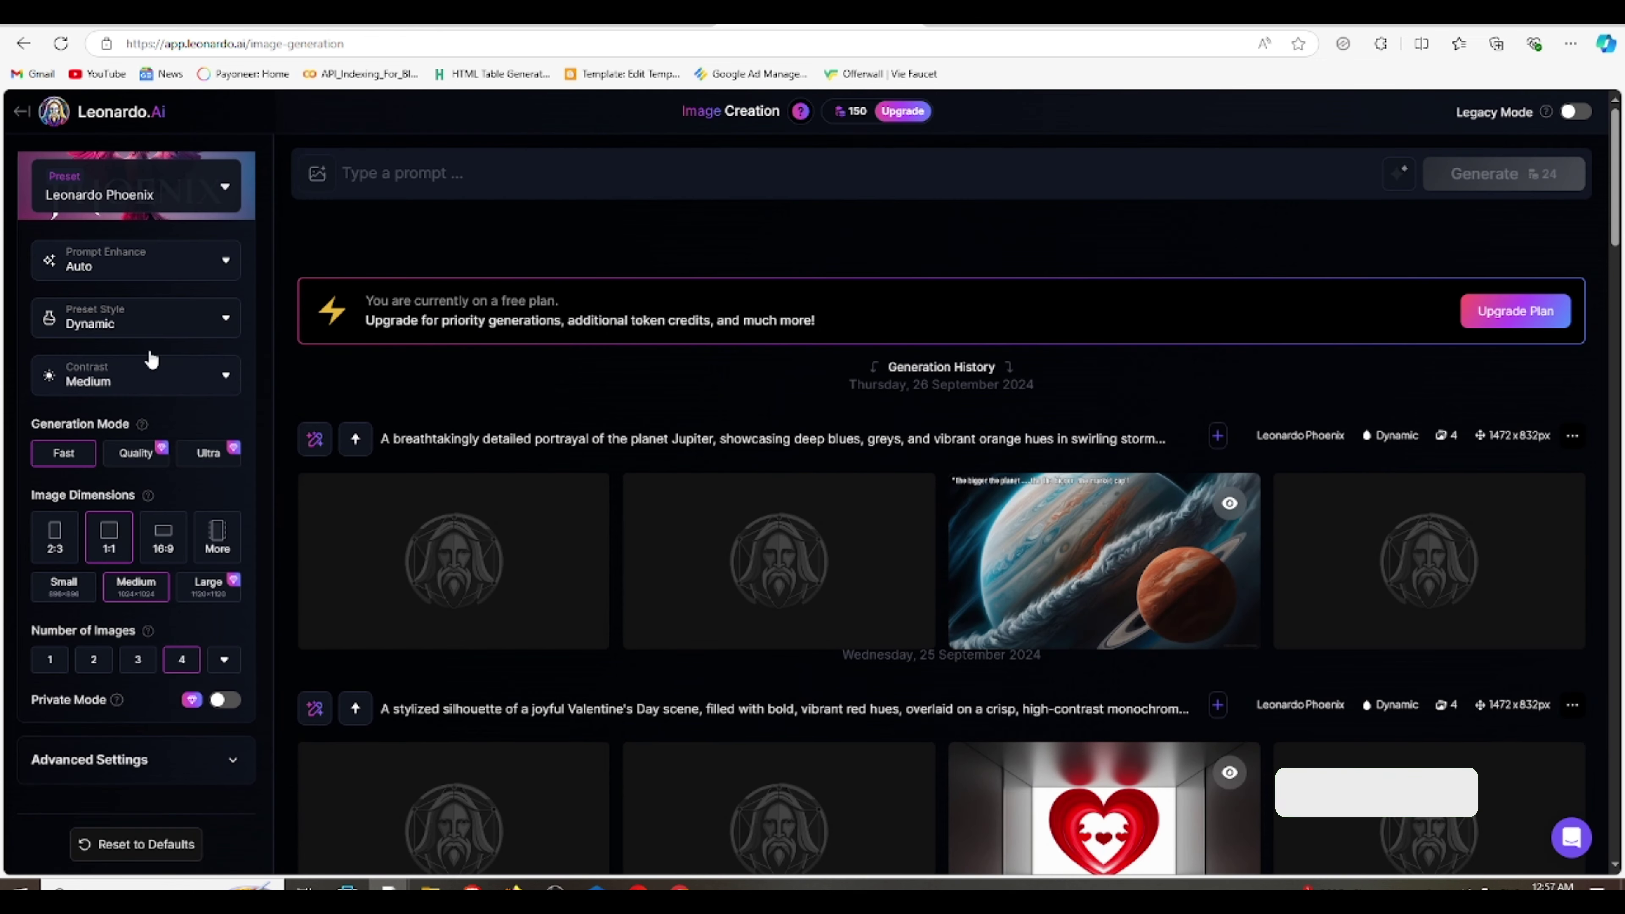
# - Examine the available platform presets and the Prompt Enhance options, keeping Leonardo Phoenix and Auto selected
pyautogui.click(149, 198)
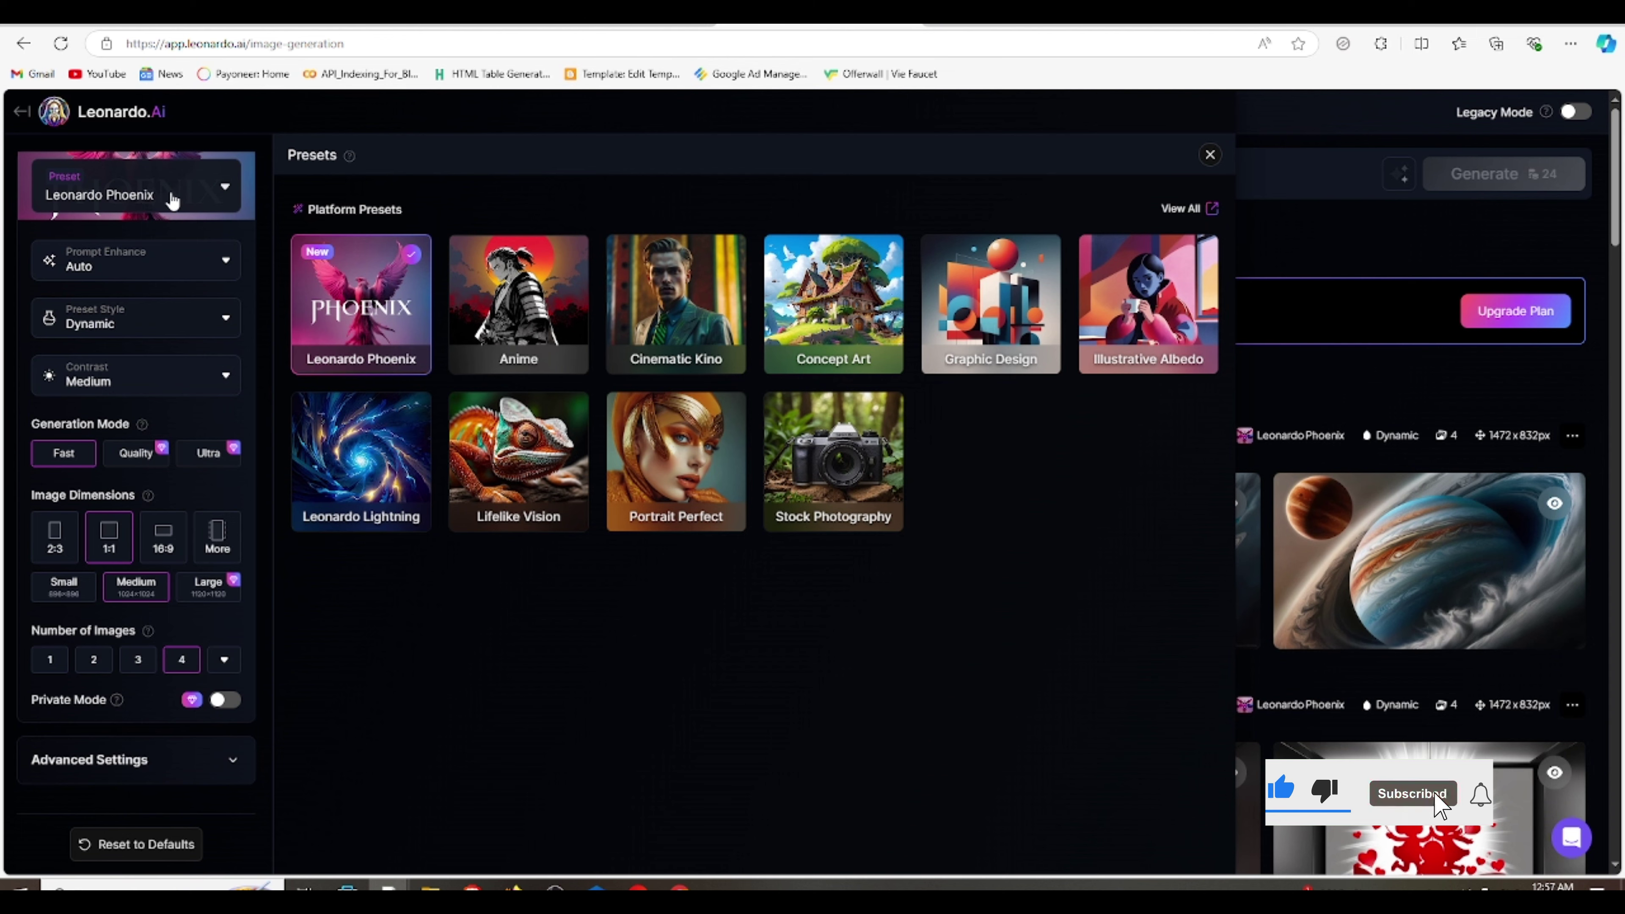
pyautogui.click(149, 199)
pyautogui.click(234, 198)
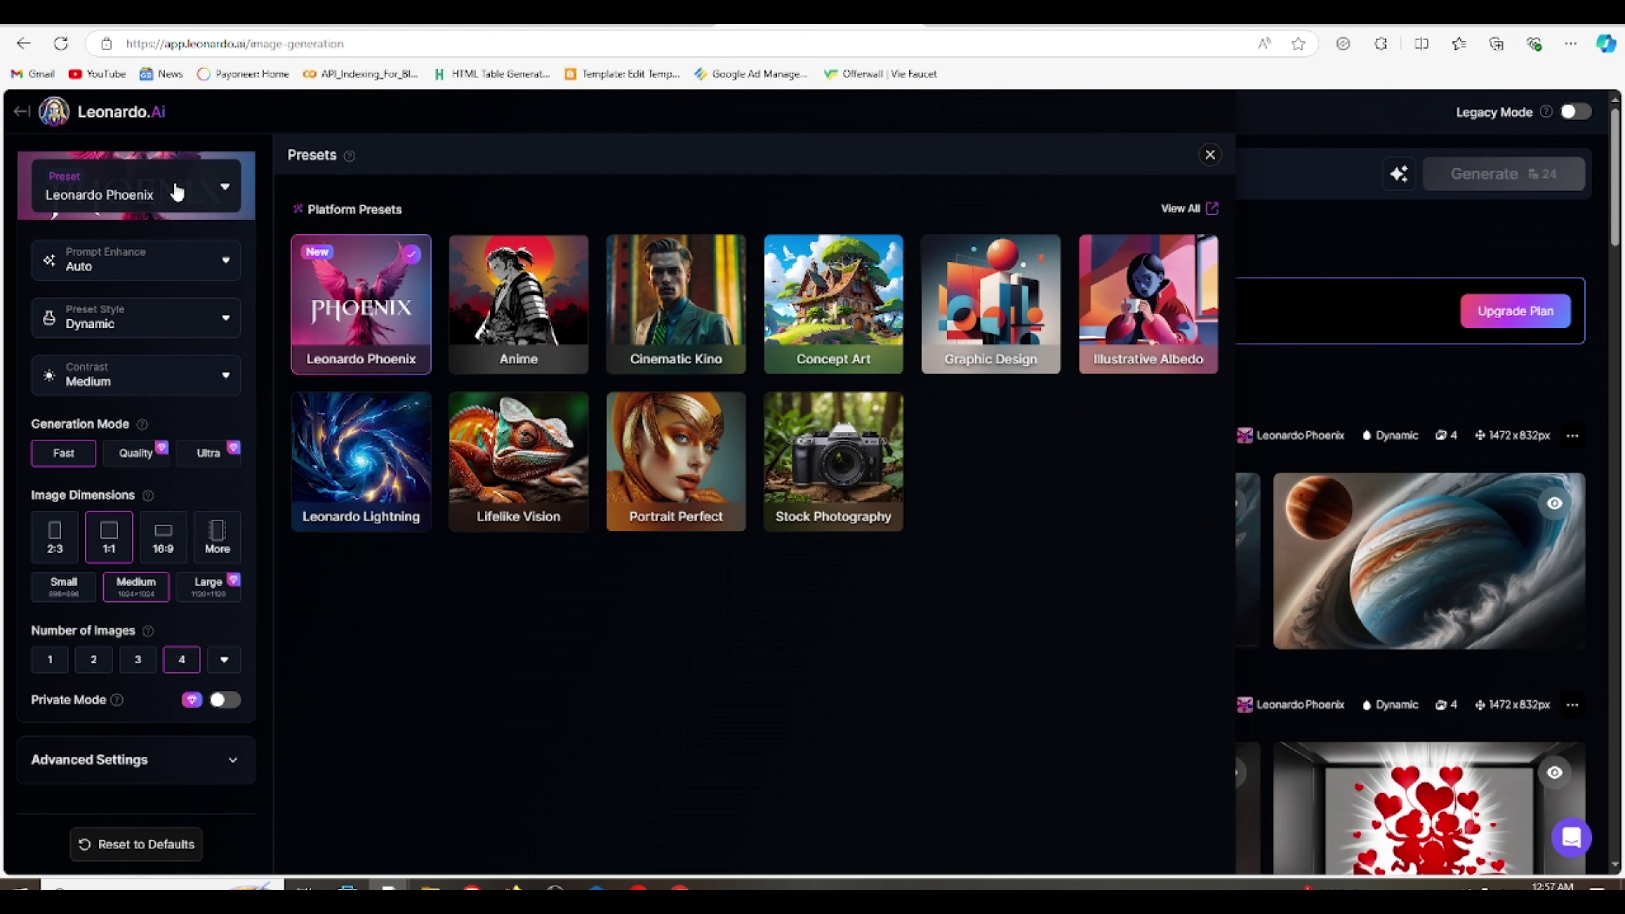
pyautogui.click(187, 197)
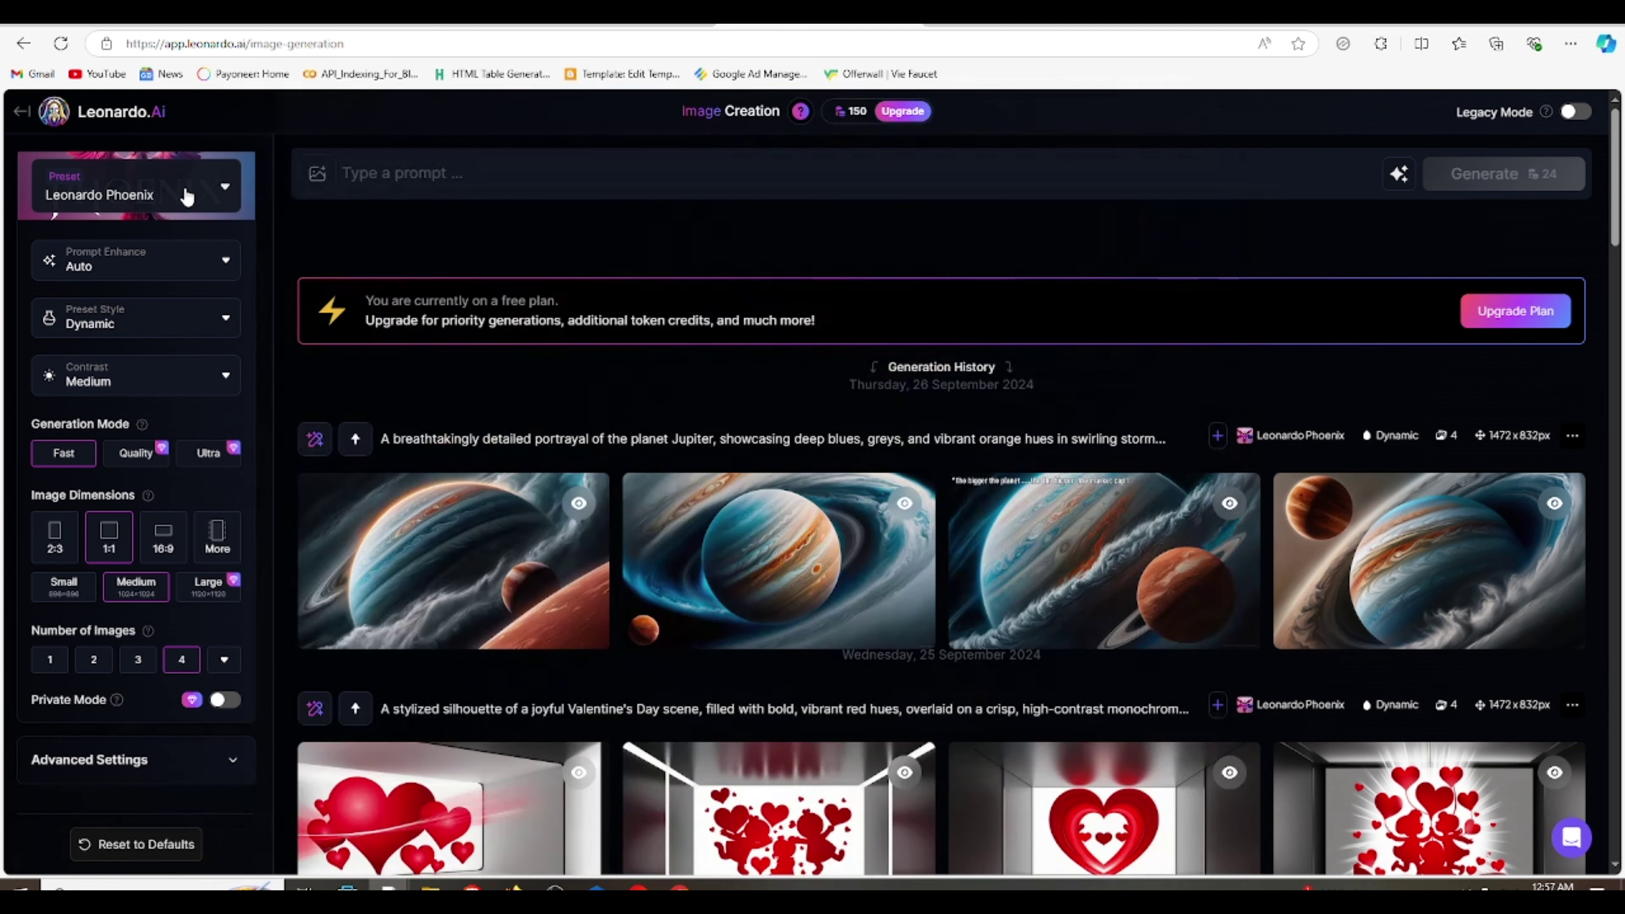
pyautogui.click(234, 195)
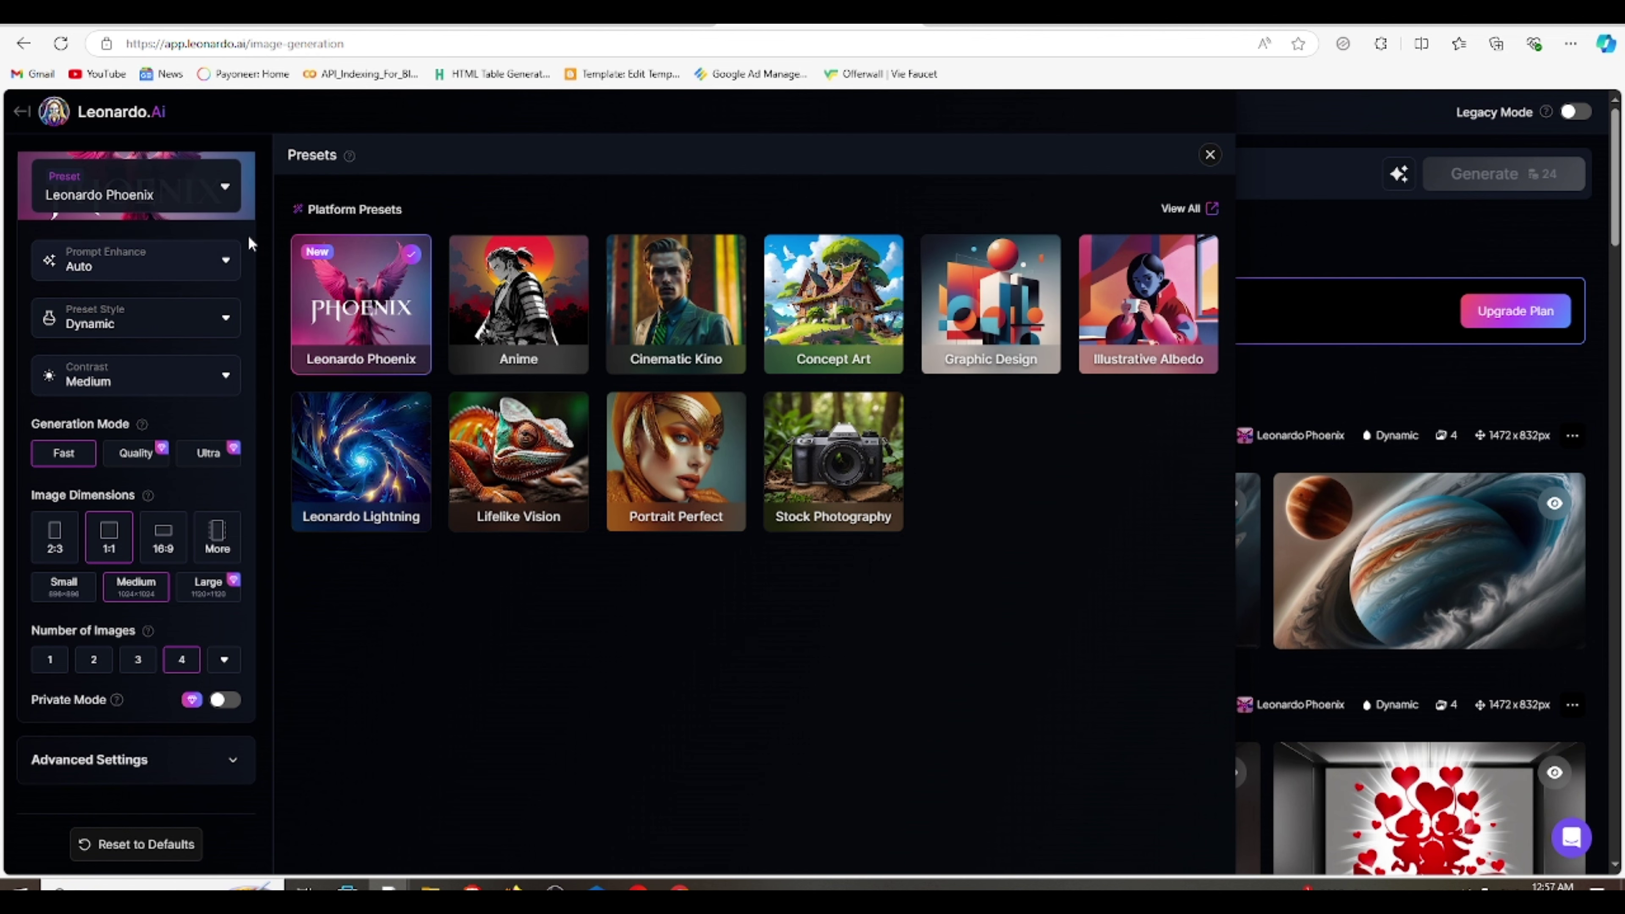
pyautogui.click(190, 201)
pyautogui.click(192, 263)
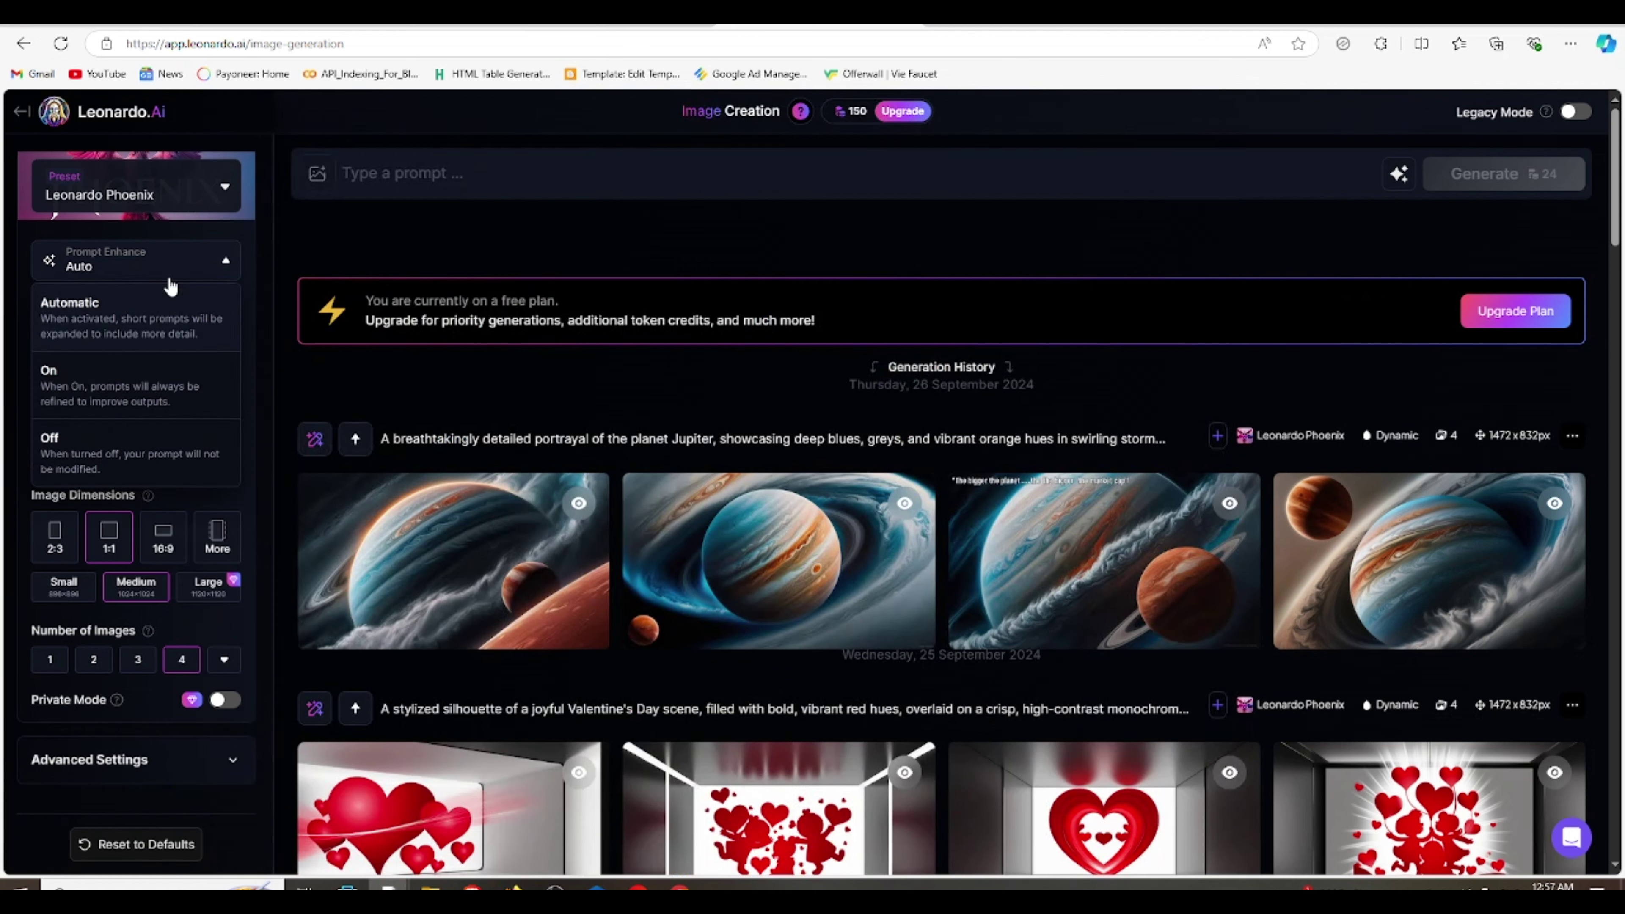
pyautogui.click(221, 259)
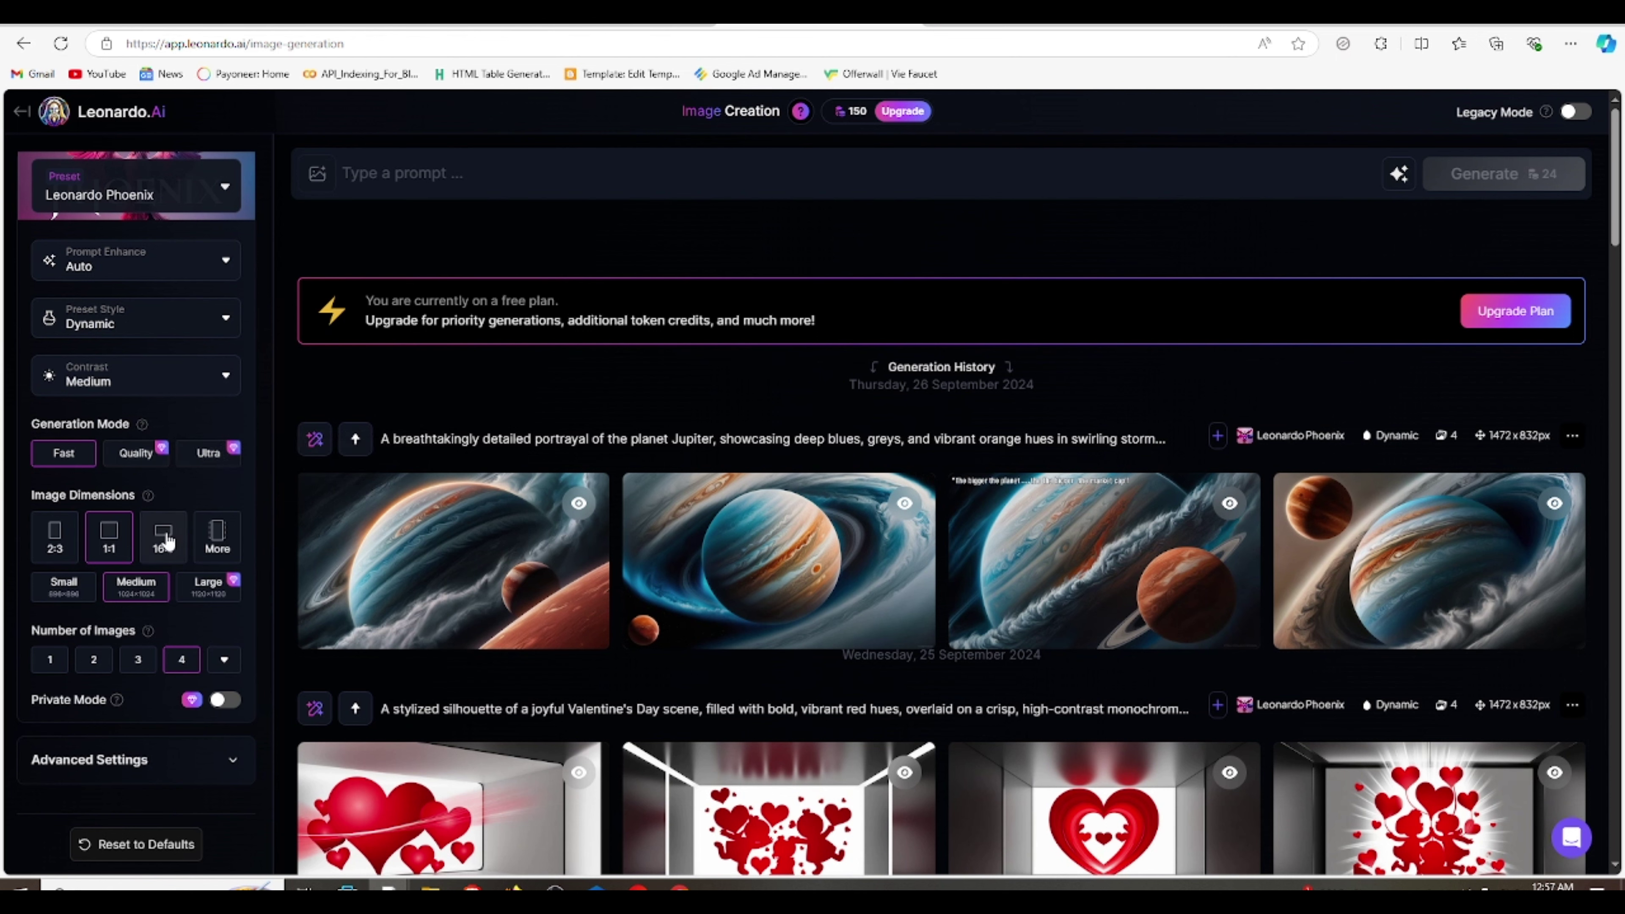
# - Set the image dimensions to 16:9 and generate four images from the copied prompt for a cute, fluffy lion coloring page
pyautogui.click(167, 550)
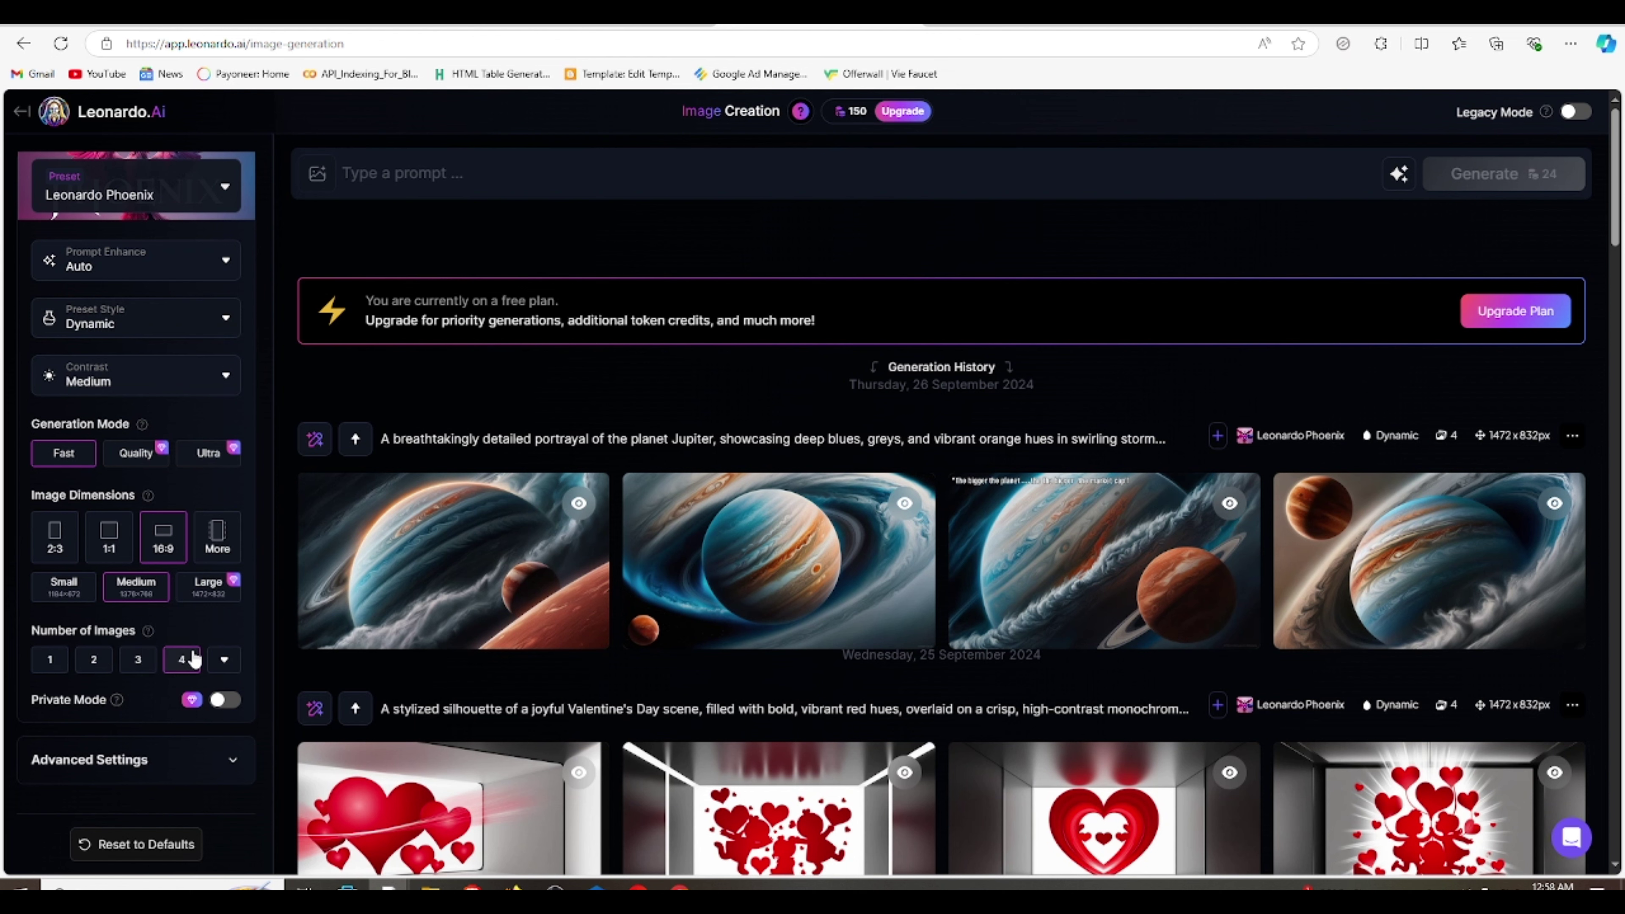
pyautogui.click(407, 192)
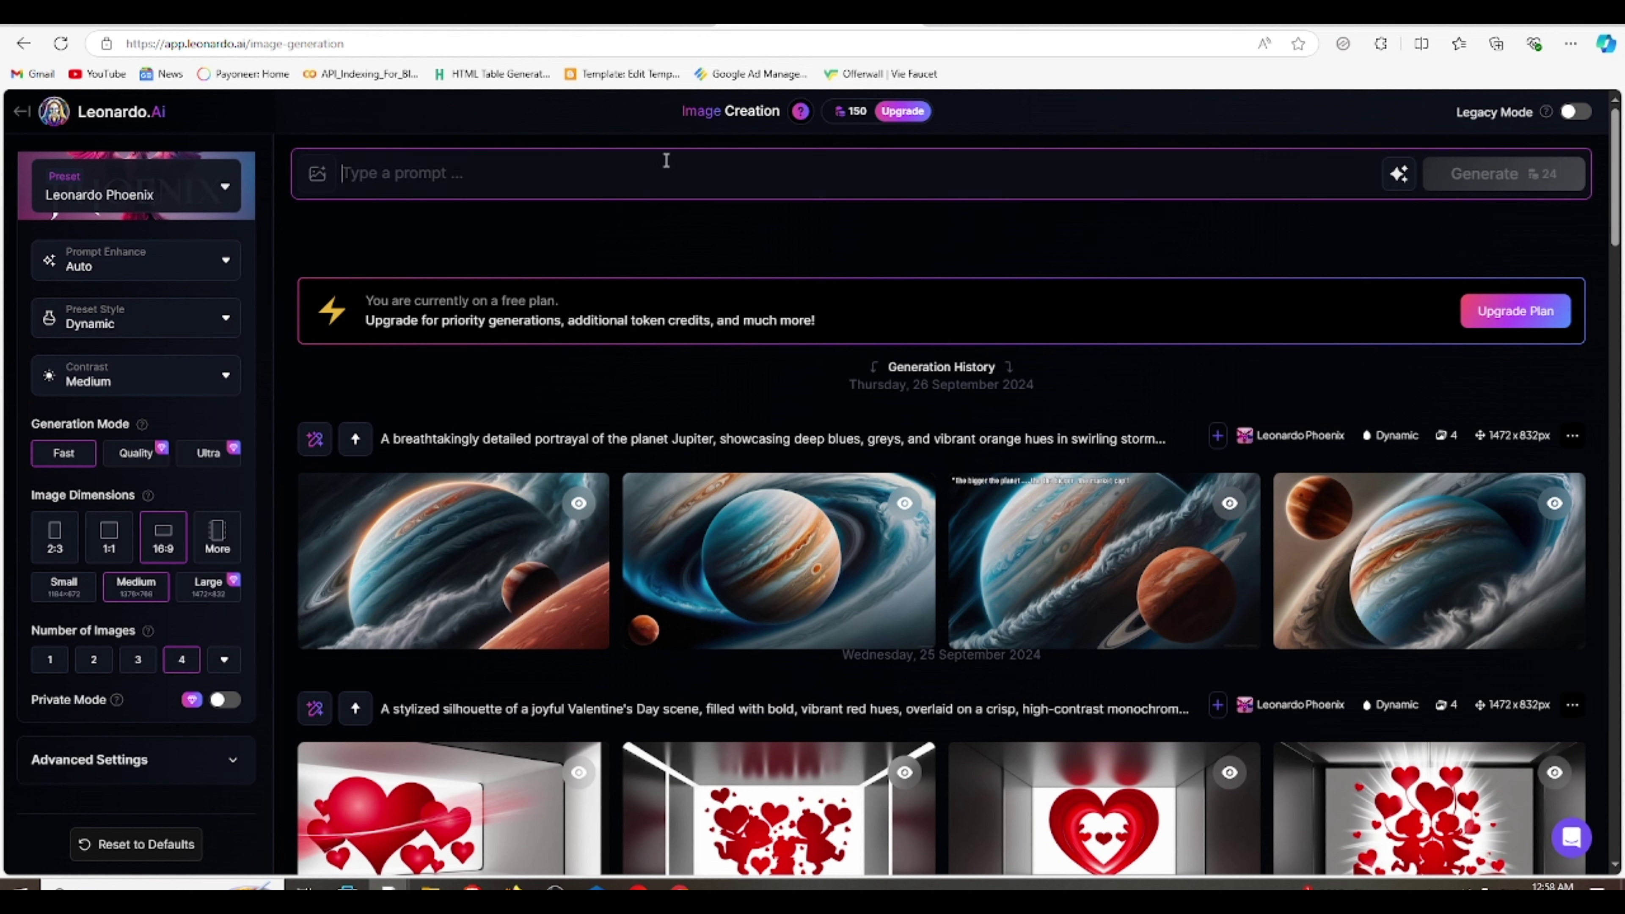
pyautogui.rightClick(417, 165)
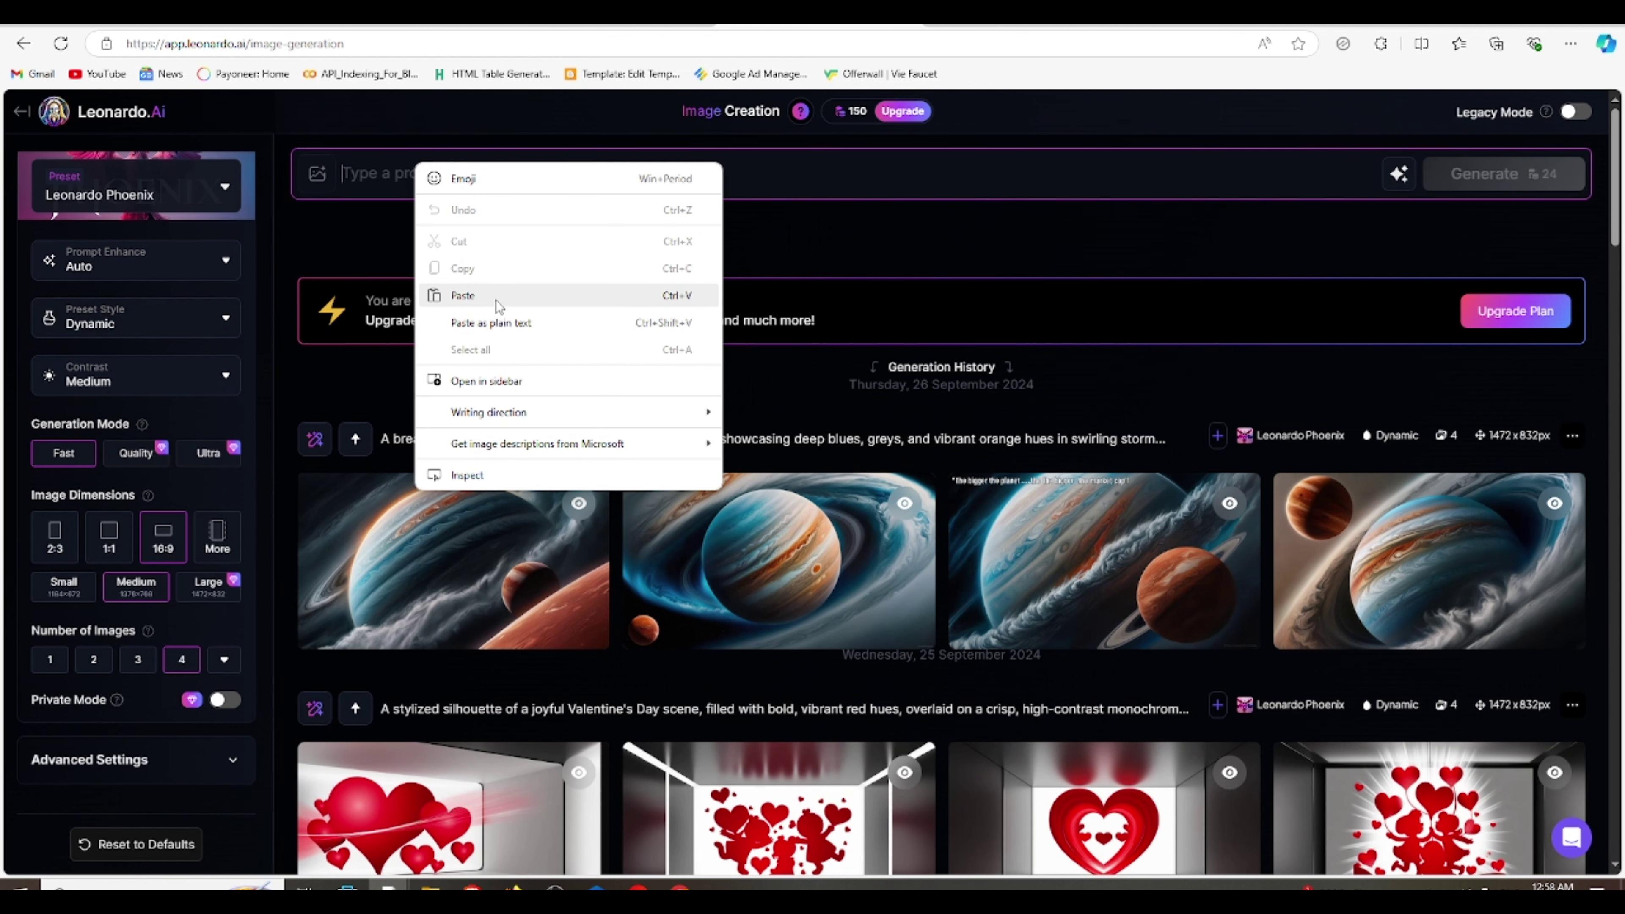
pyautogui.click(496, 298)
pyautogui.click(1518, 242)
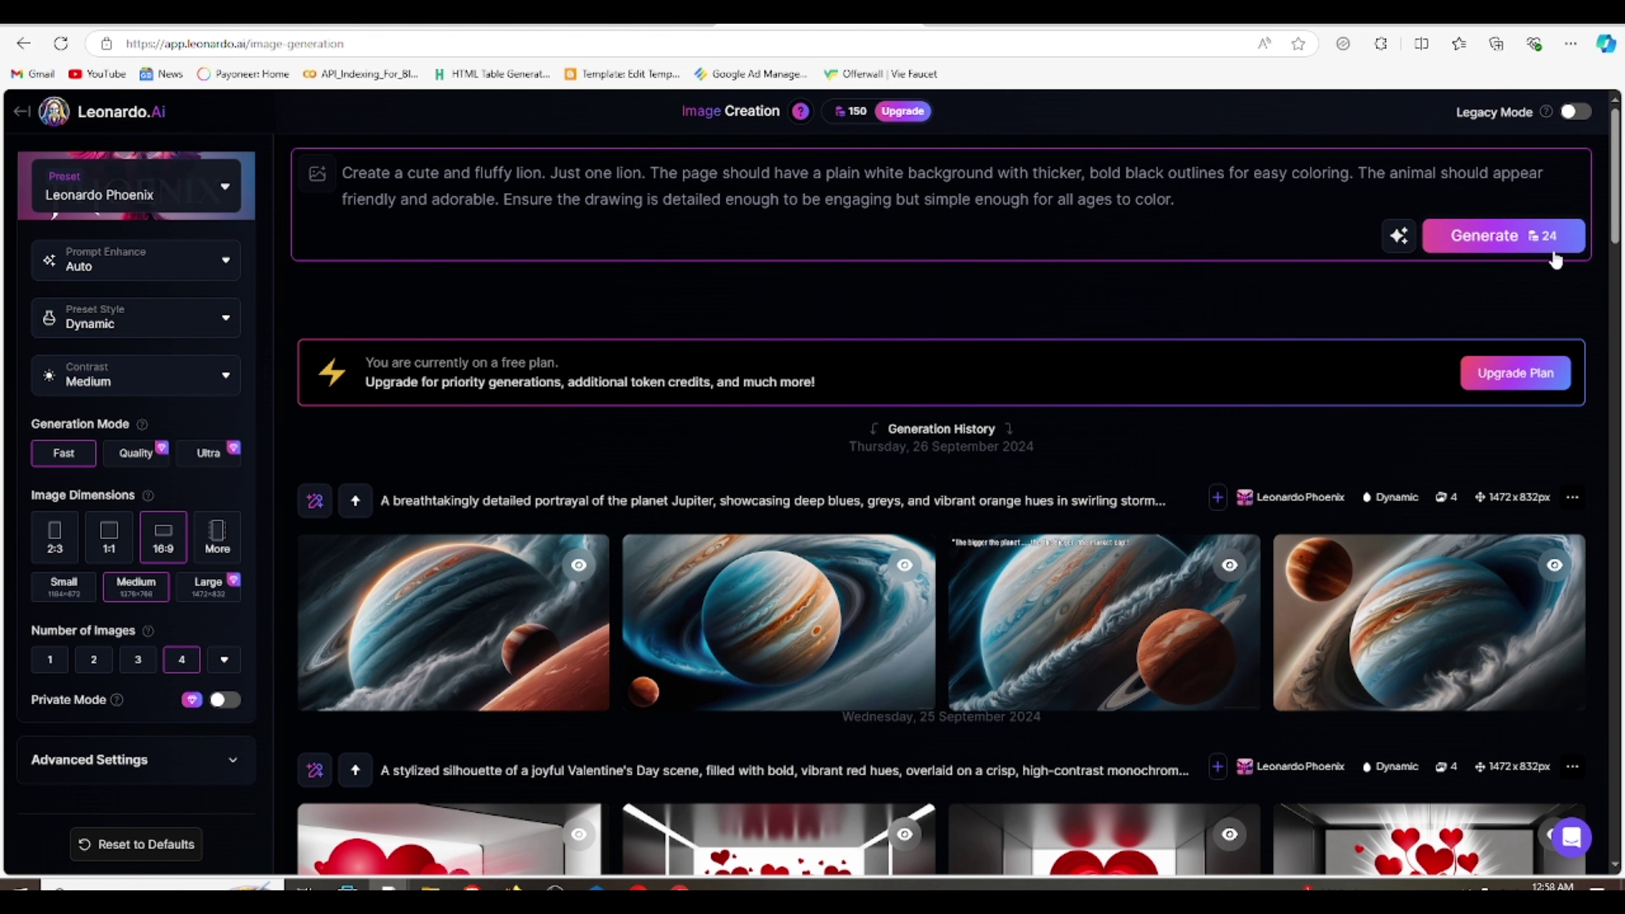
pyautogui.click(1522, 246)
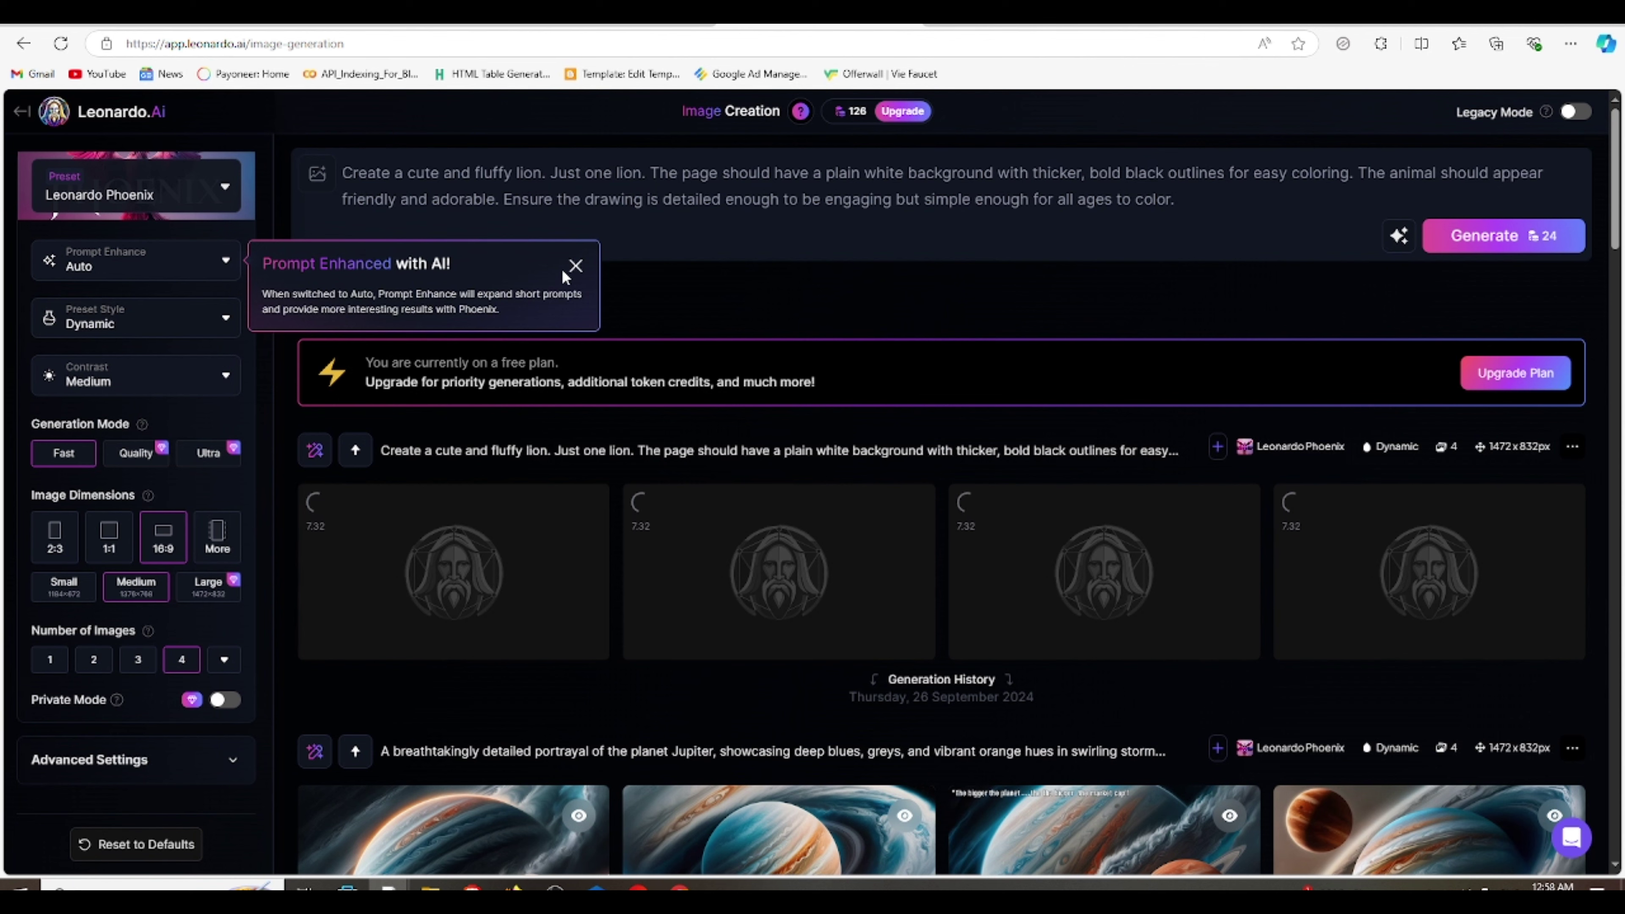
# - Dismiss the prompt enhancement and prompt modification tips and look over the generated lion images
pyautogui.click(575, 265)
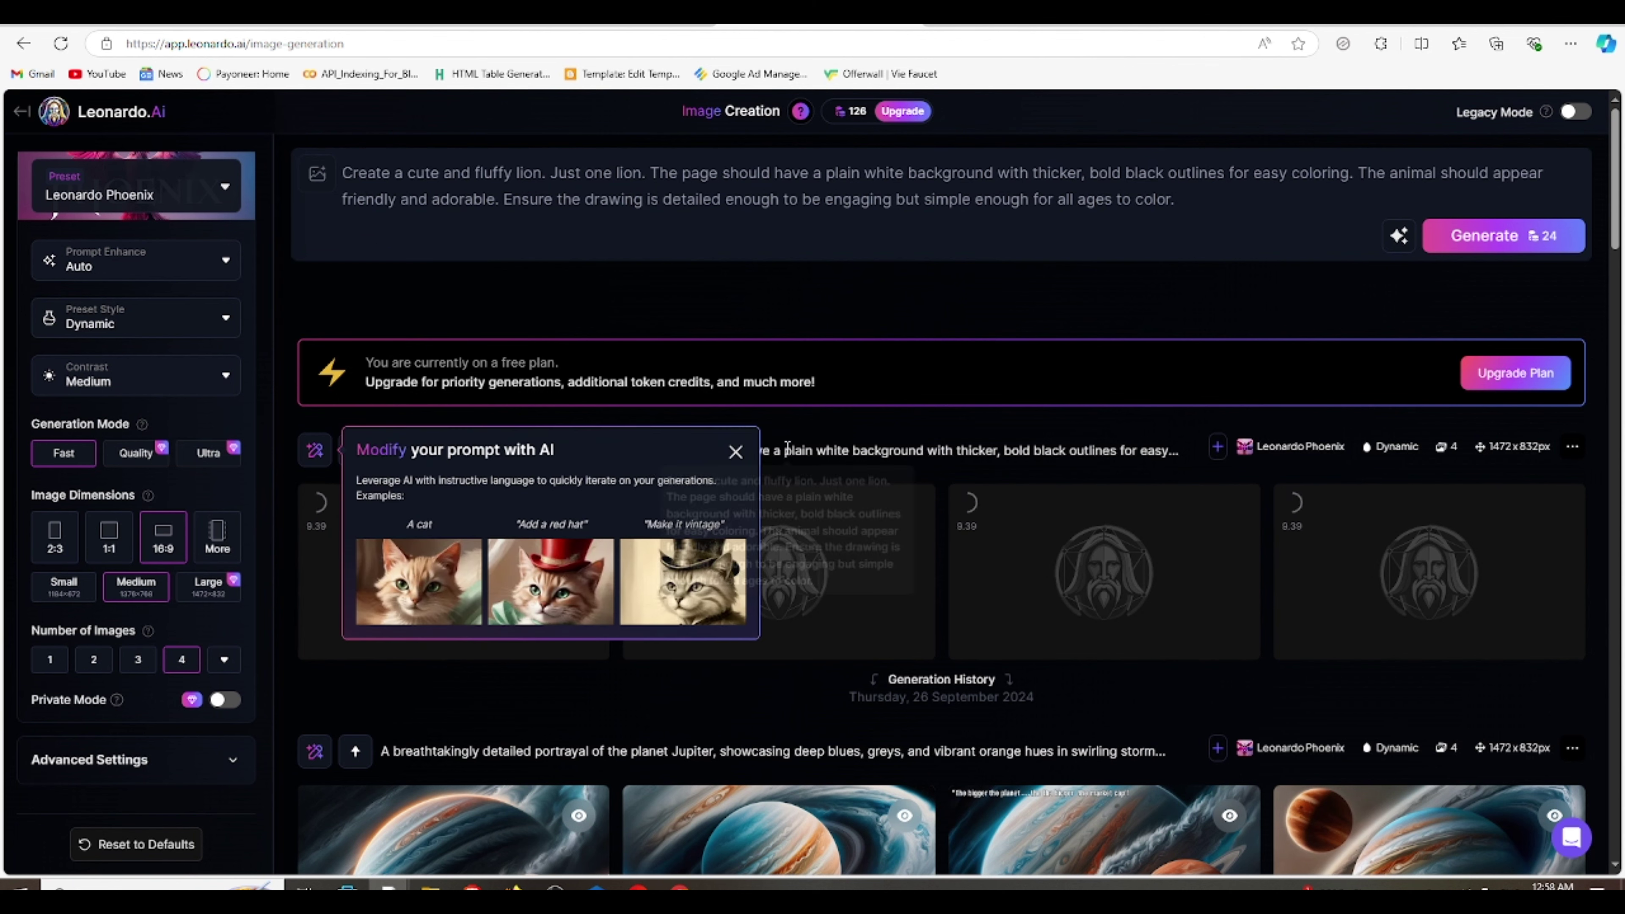
pyautogui.click(736, 452)
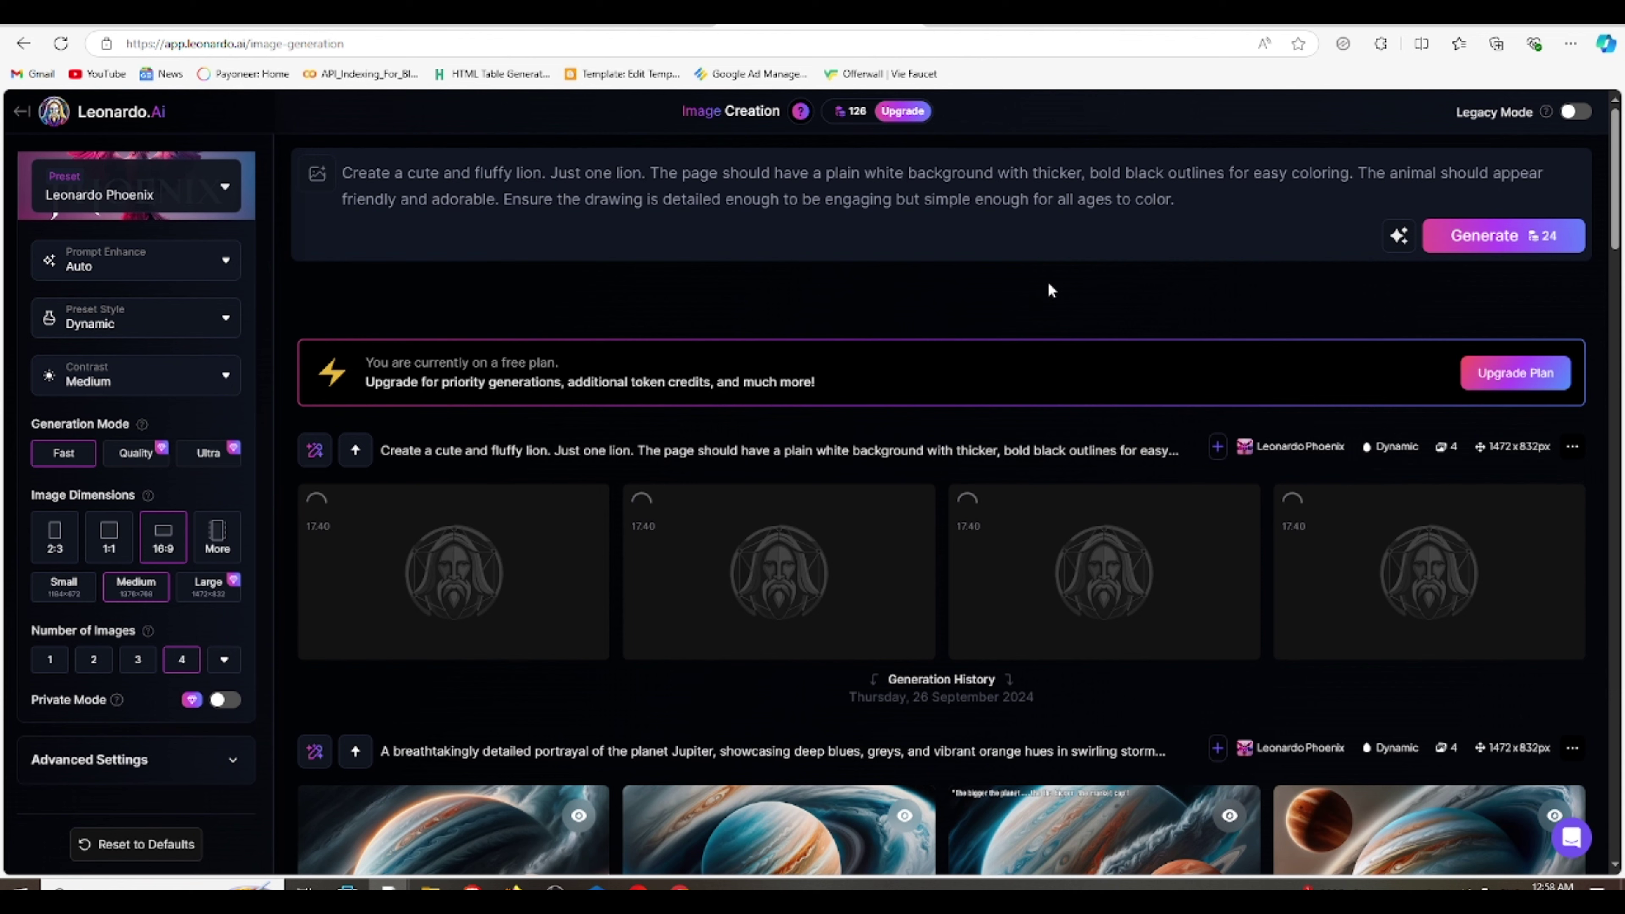
pyautogui.scroll(-5, 1031, 409)
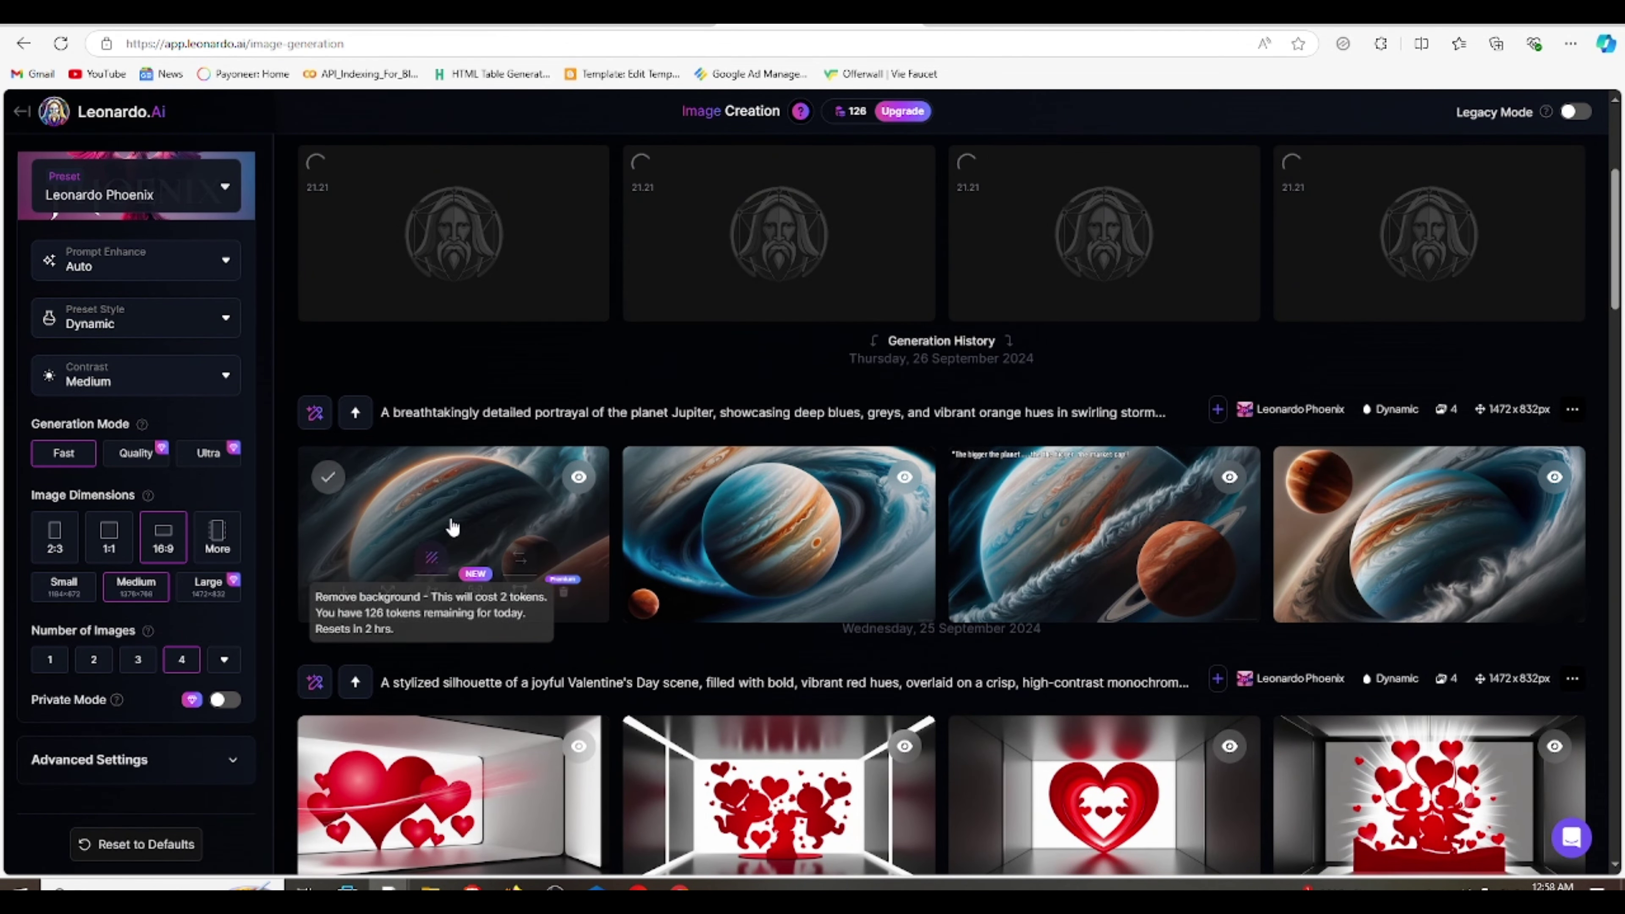
pyautogui.scroll(4, 1314, 527)
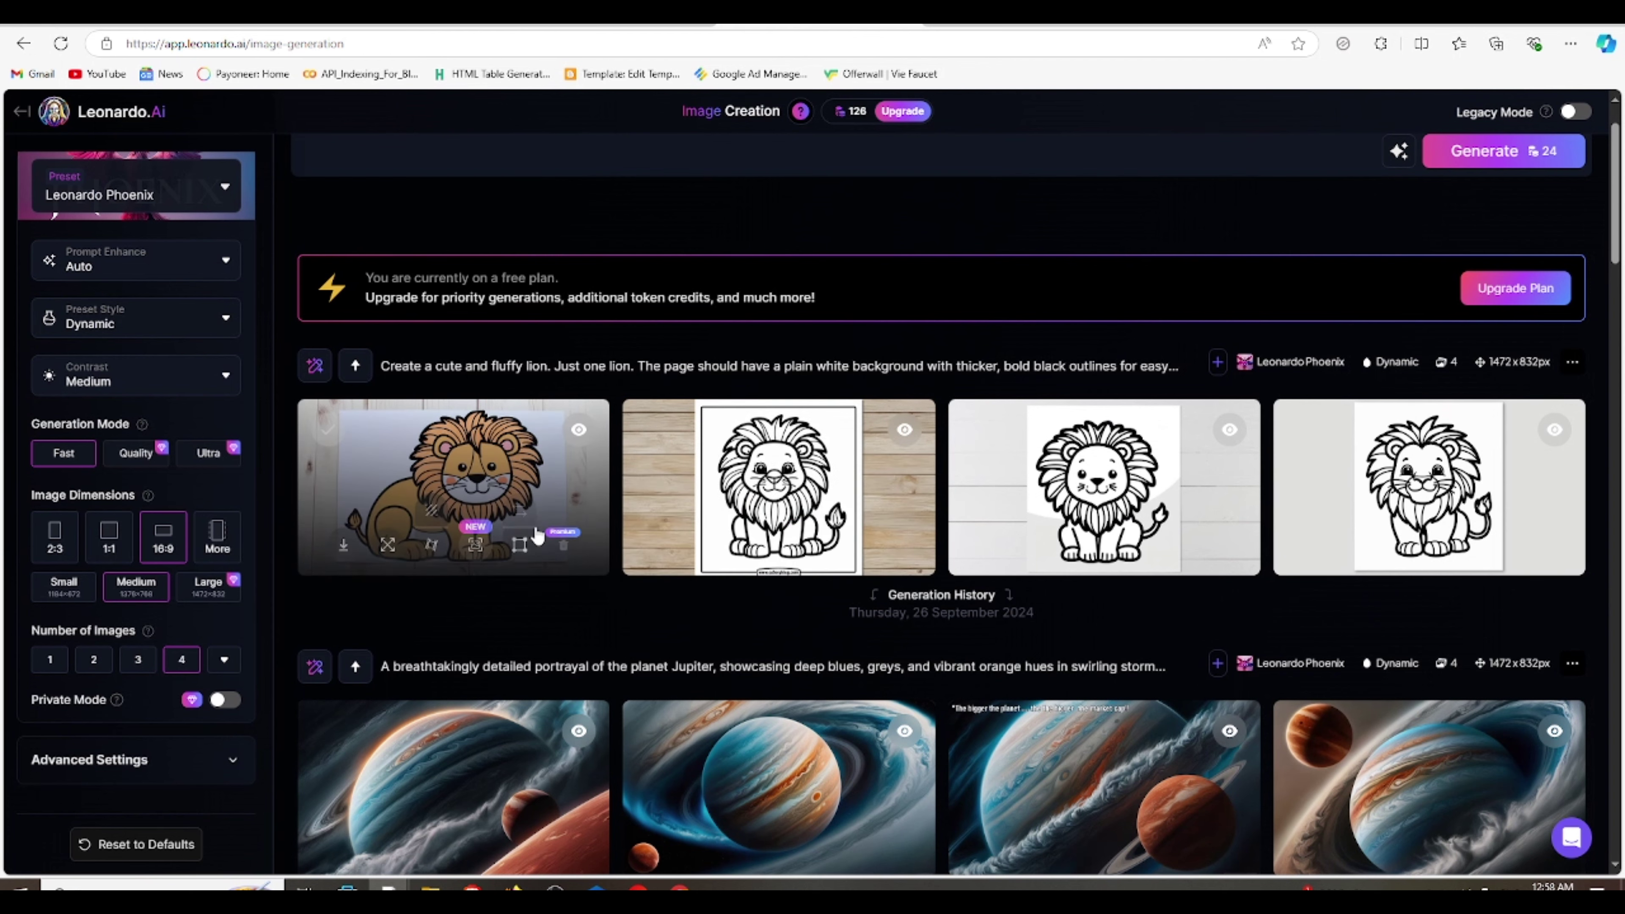
pyautogui.scroll(-3, 776, 484)
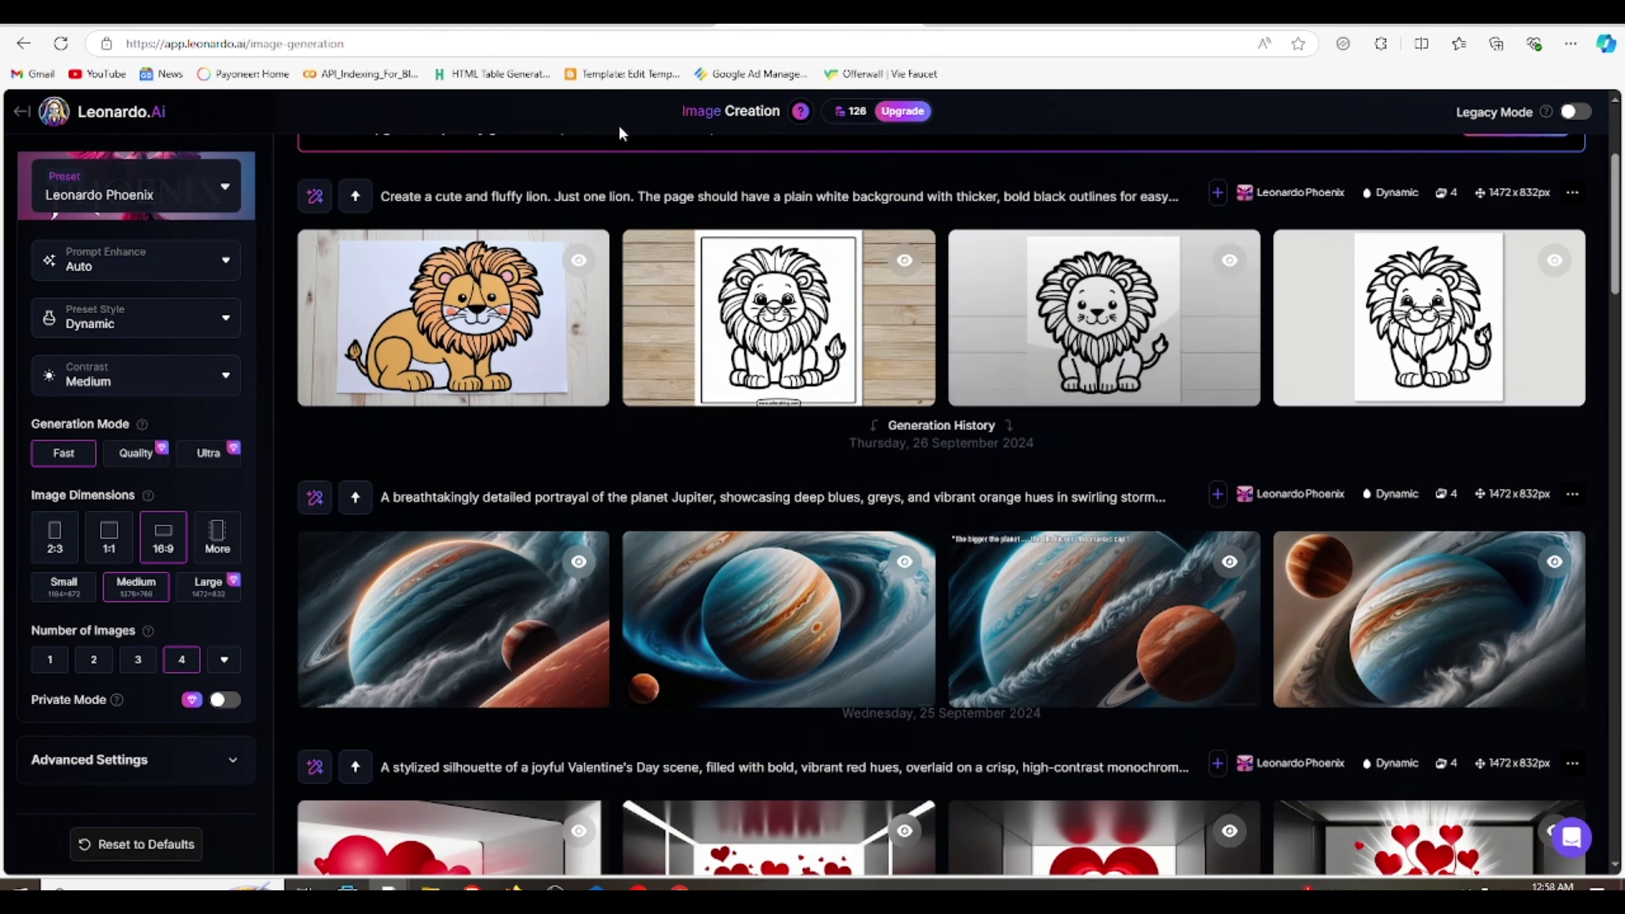
pyautogui.scroll(4, 704, 384)
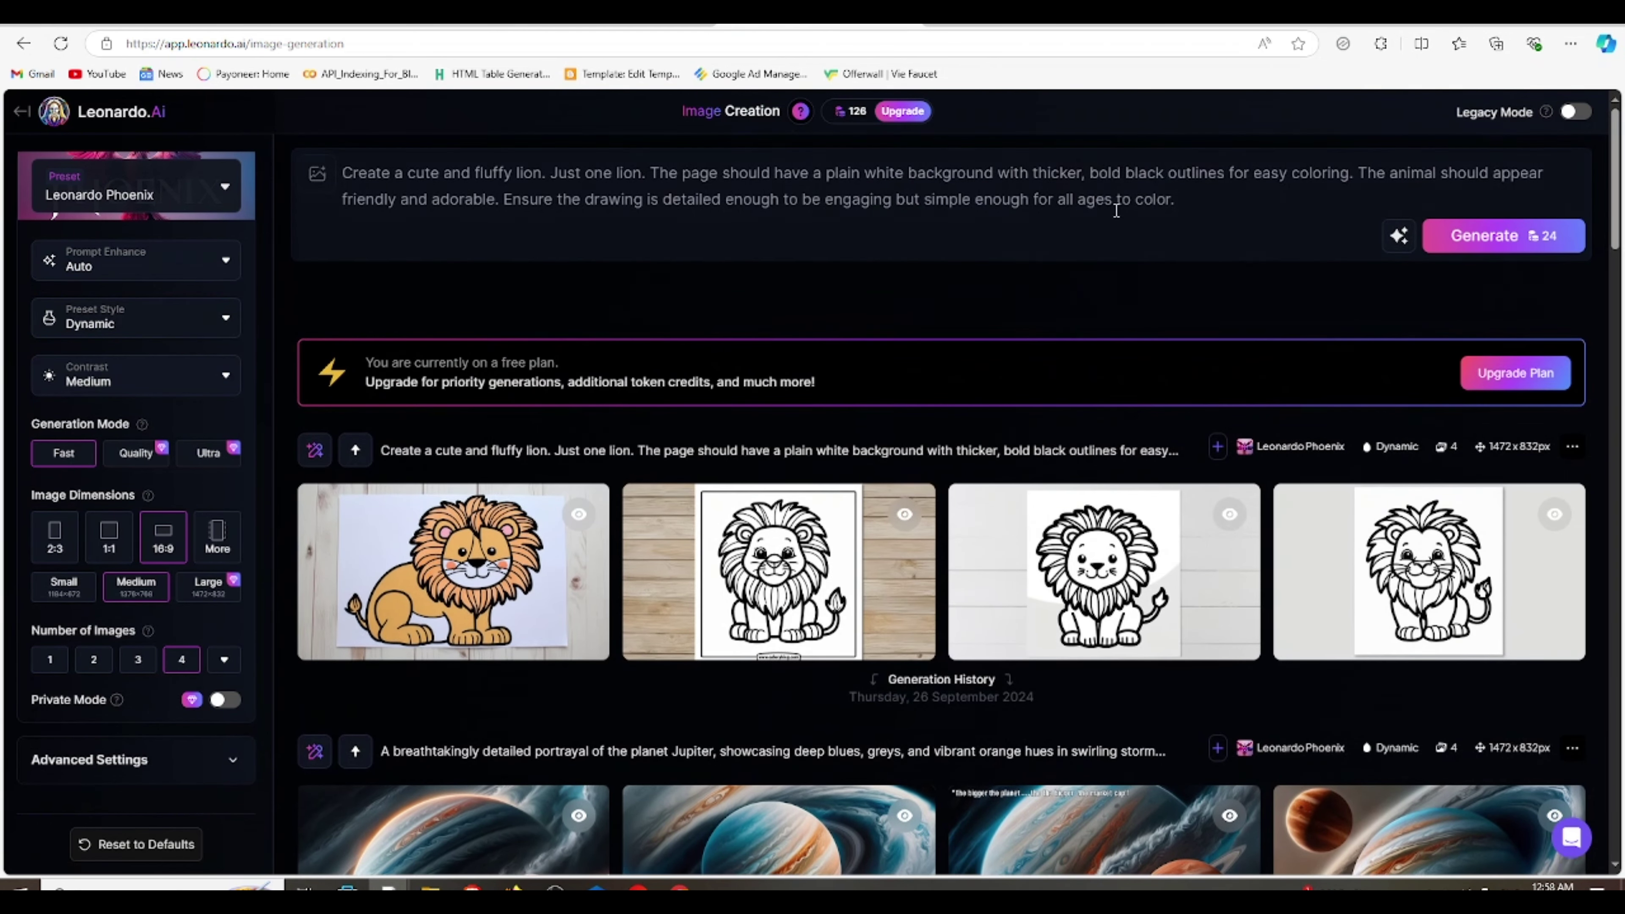
# - Download the second and third generated lion images
pyautogui.scroll(-3, 1240, 298)
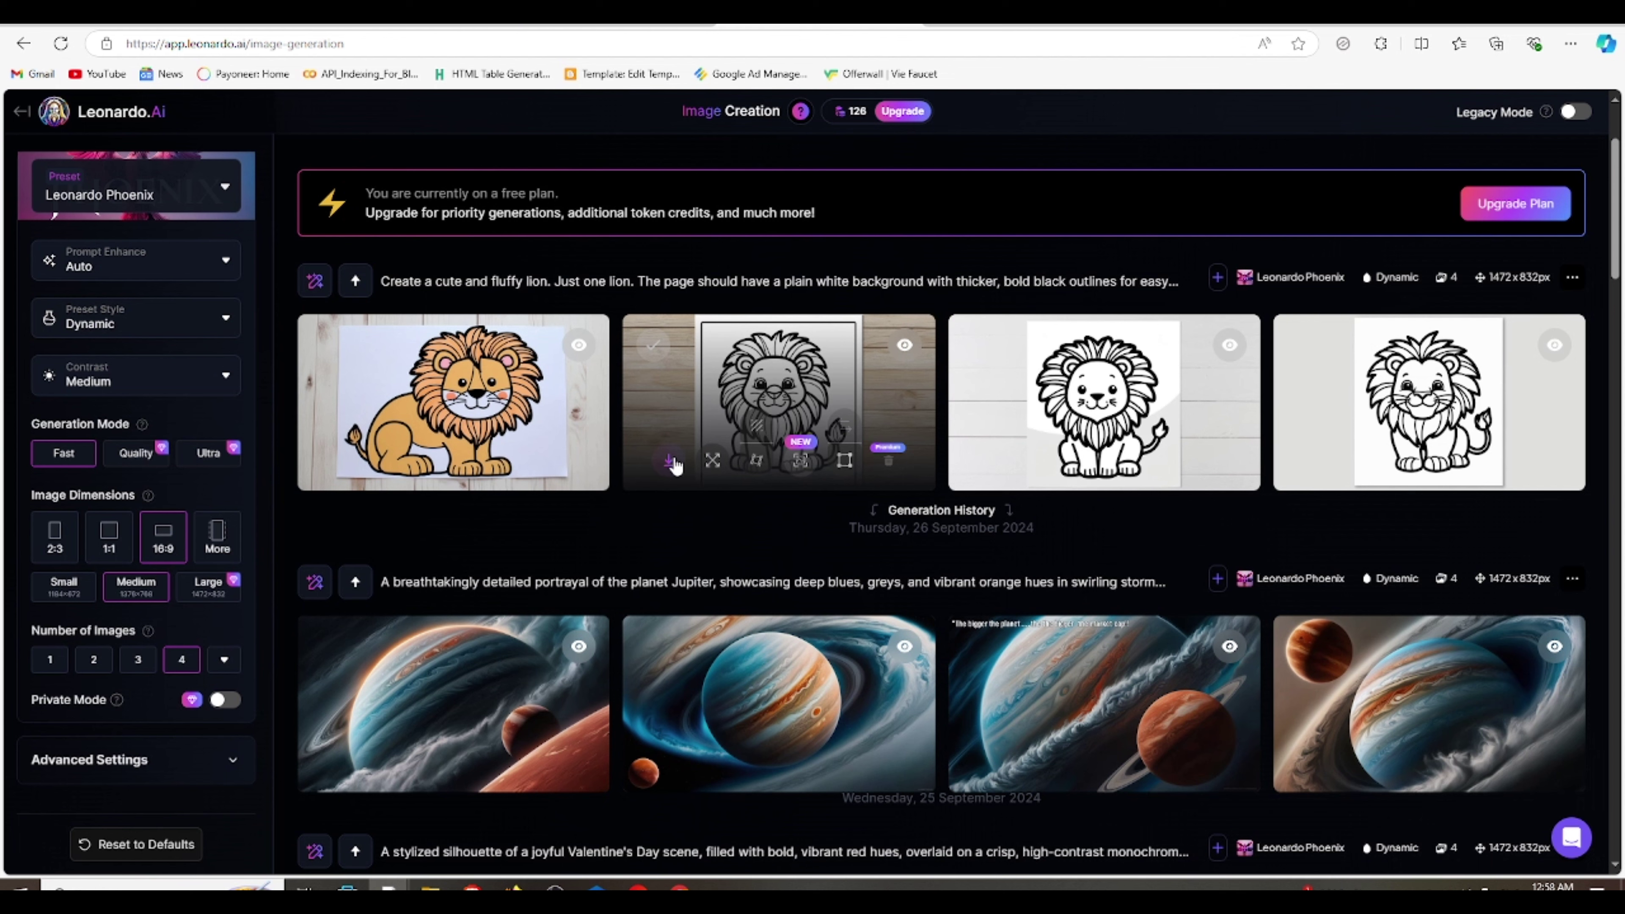
pyautogui.click(994, 459)
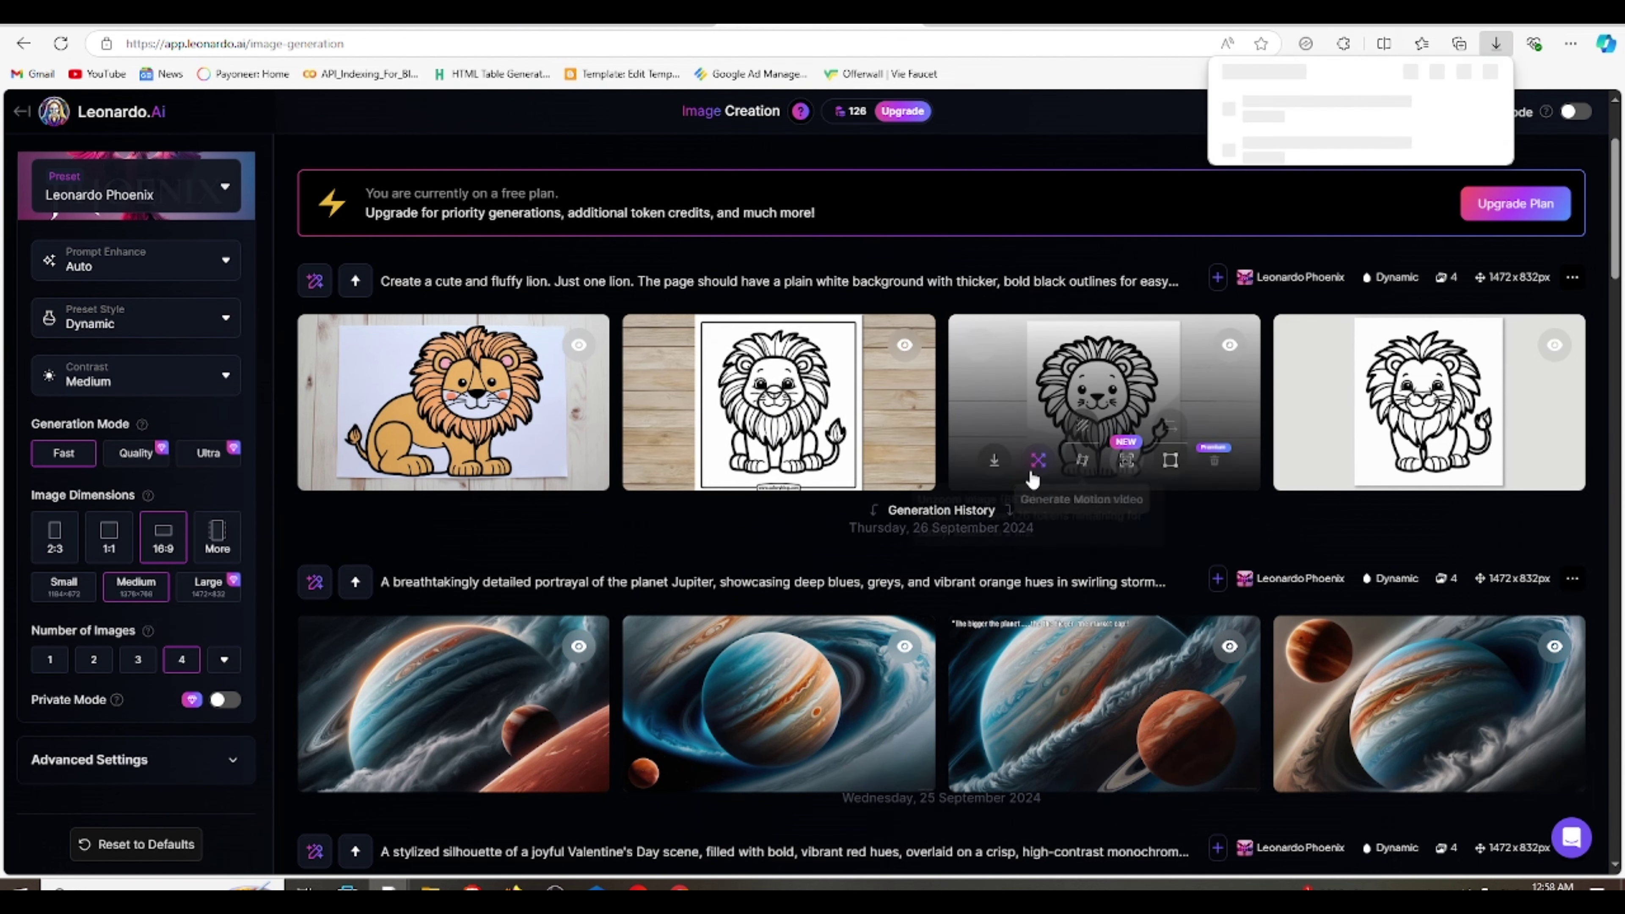
pyautogui.click(996, 461)
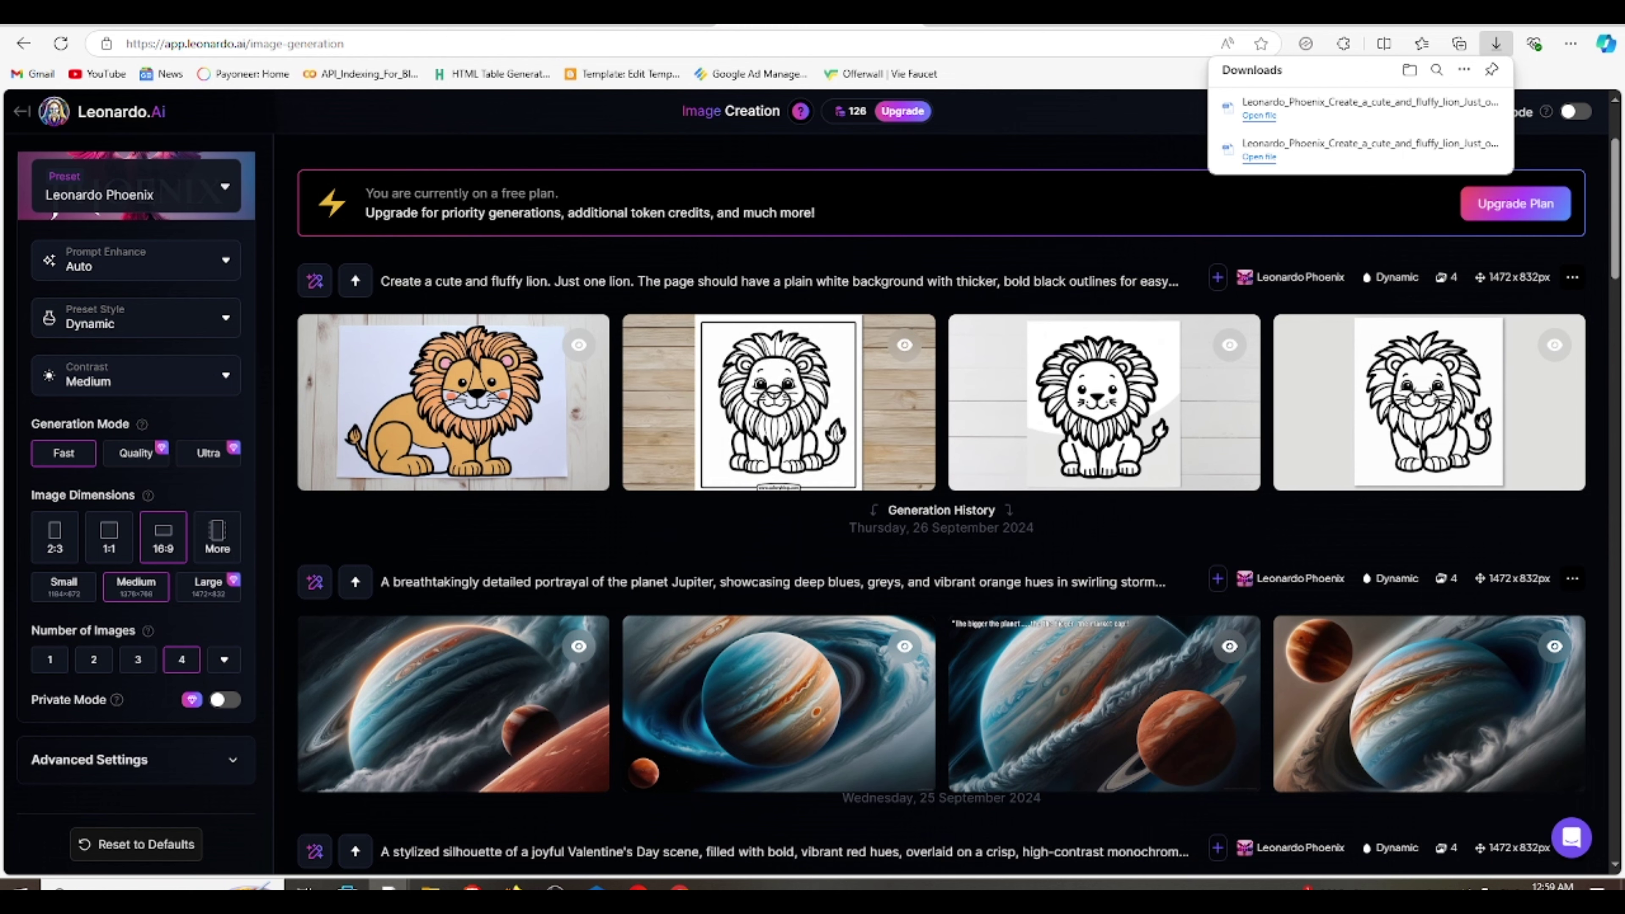
# - Switch to Upscale.media, dismiss the Google sign-in offer and upload the first of today's lion images from the Downloads folder
pyautogui.click(1063, 13)
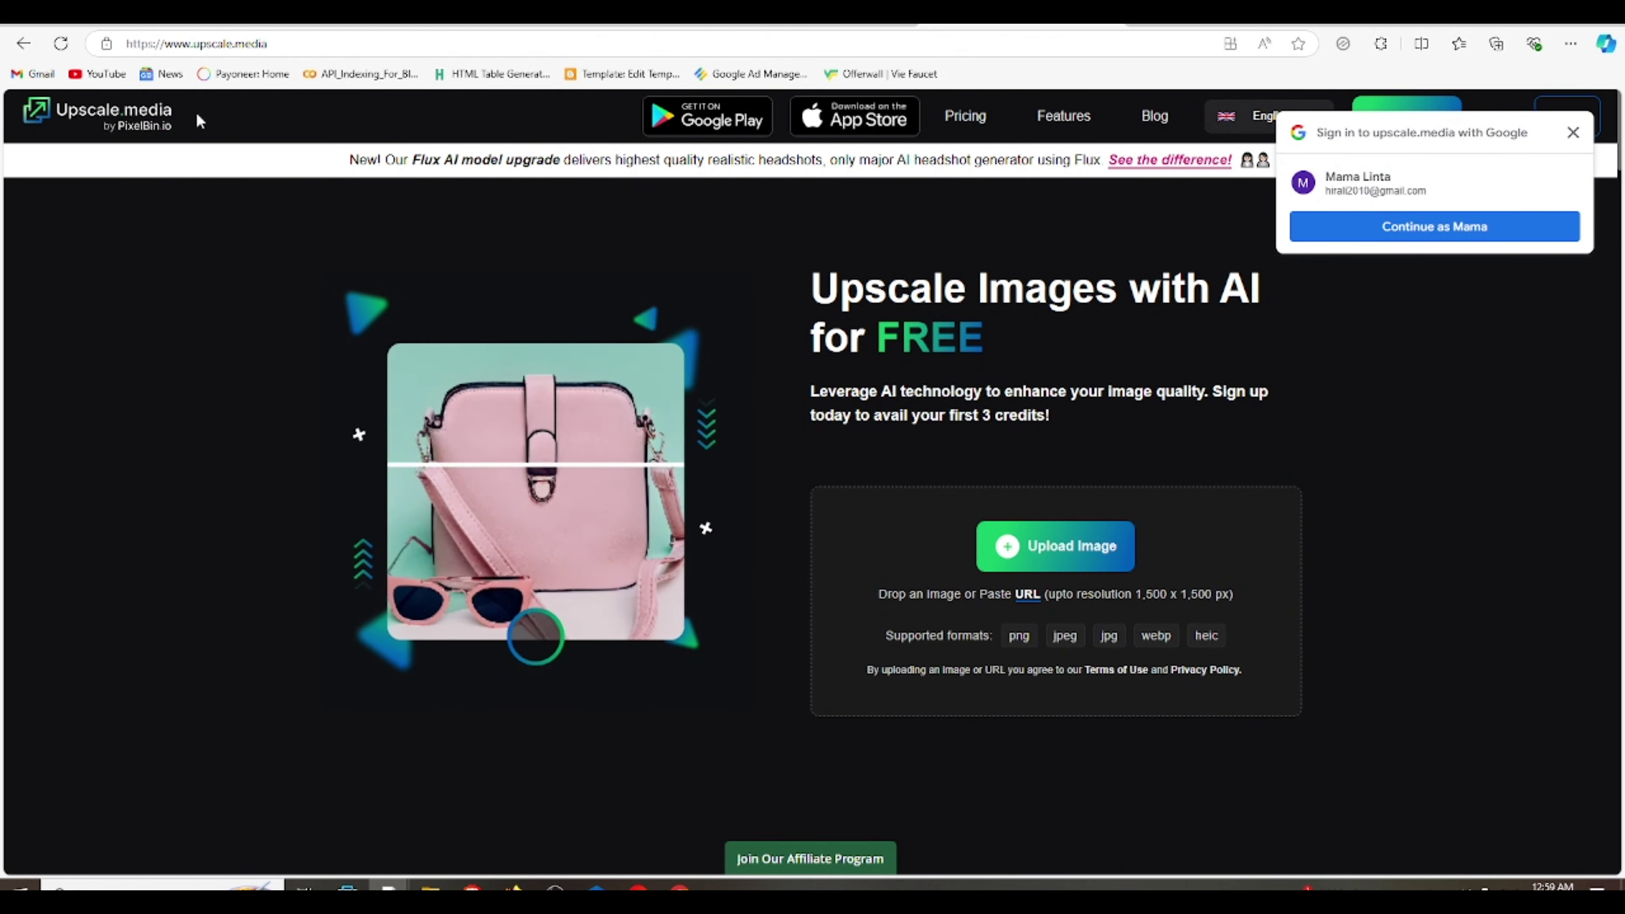
pyautogui.click(1573, 132)
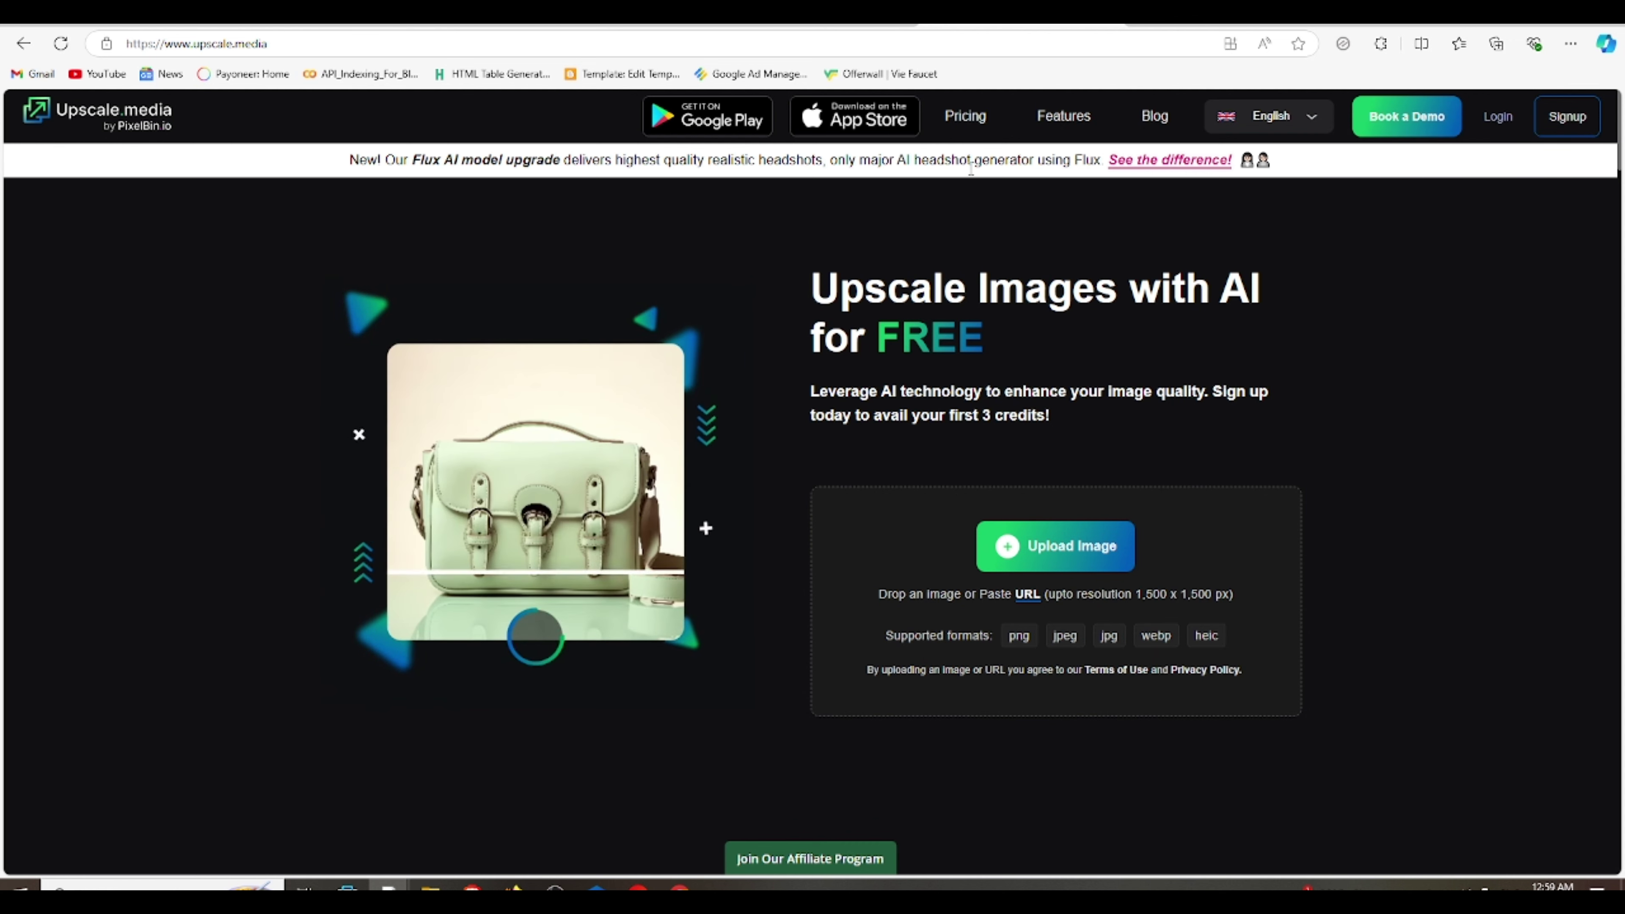
pyautogui.click(1005, 545)
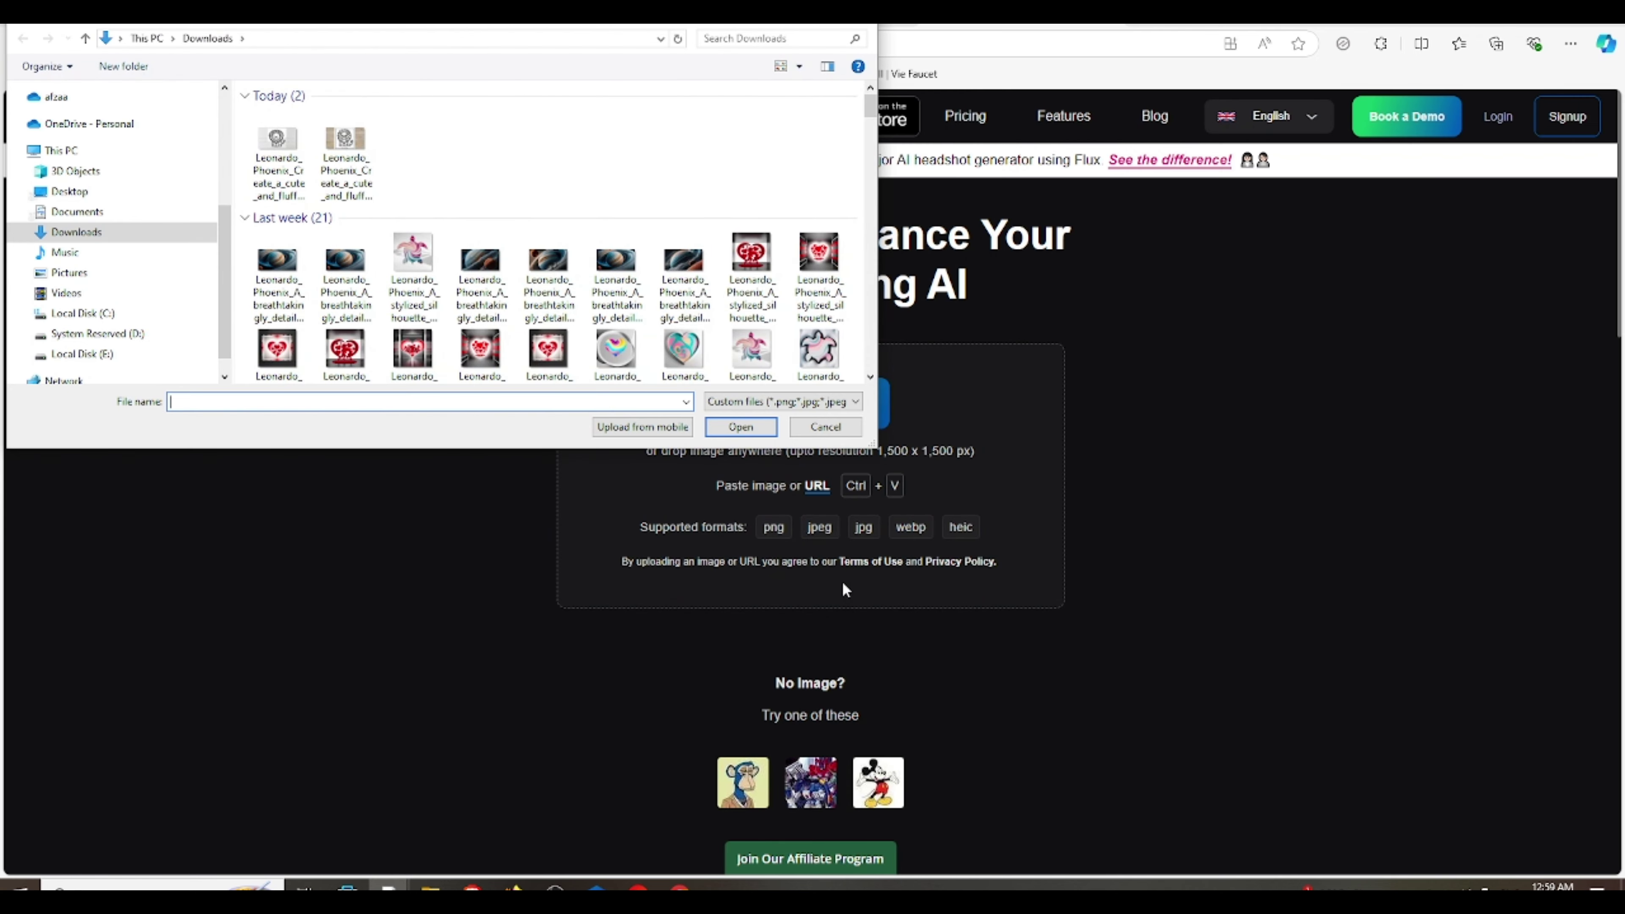
pyautogui.doubleClick(289, 181)
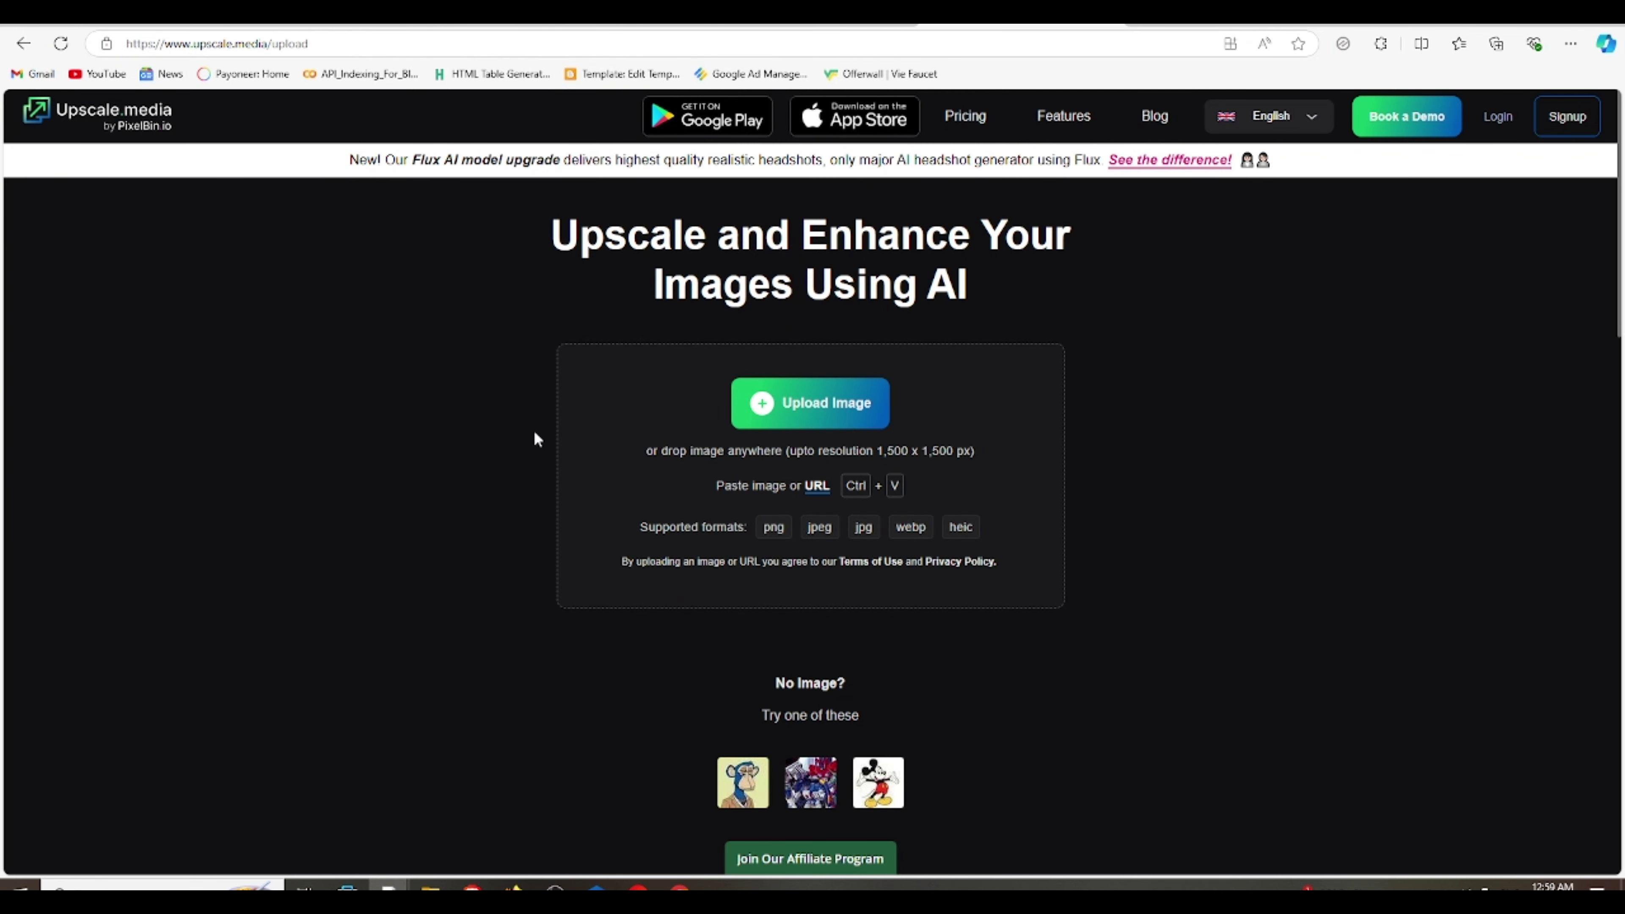
pyautogui.scroll(-4, 1328, 617)
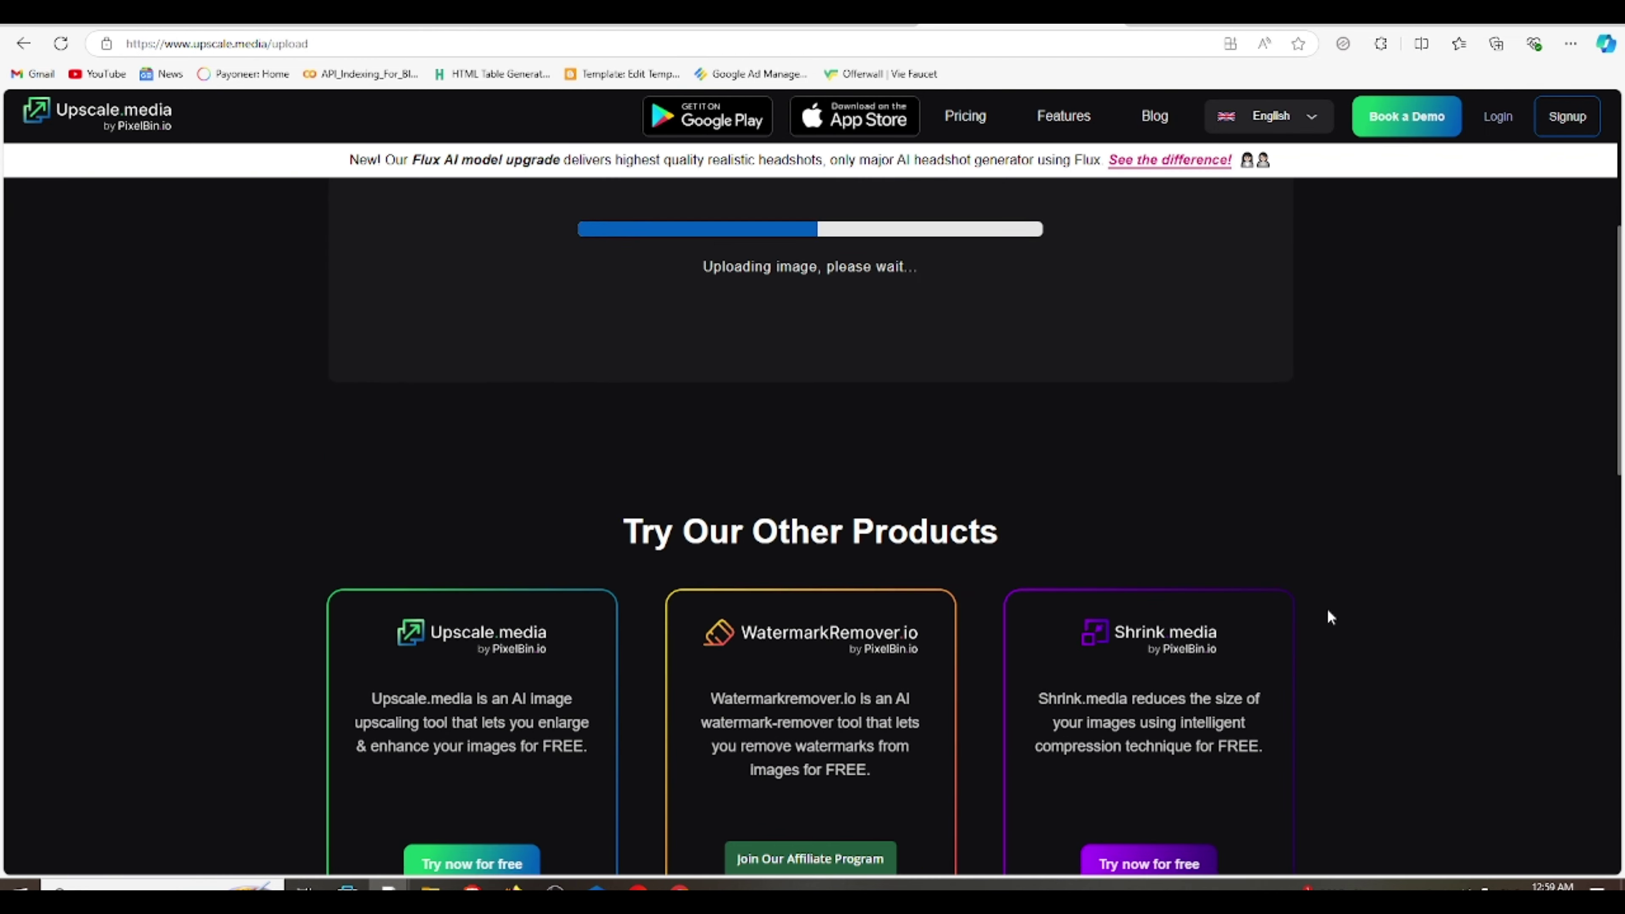
# - Set the AI upscaling of the uploaded lion image to 4x and turn on Enhance Quality
pyautogui.scroll(4, 782, 624)
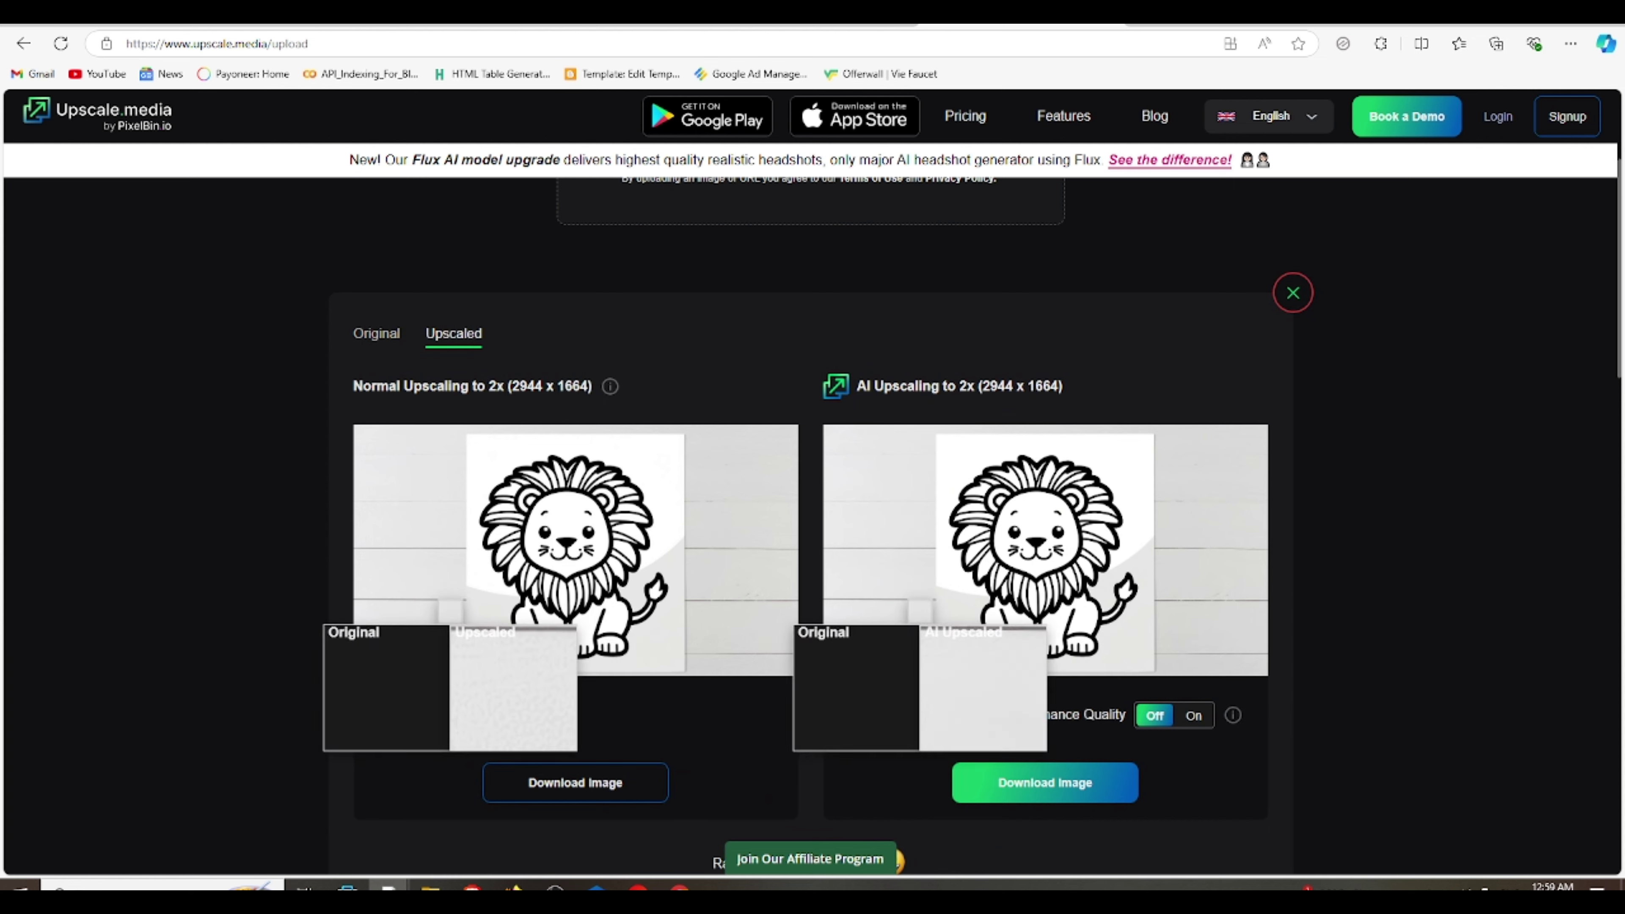
pyautogui.scroll(-1, 973, 336)
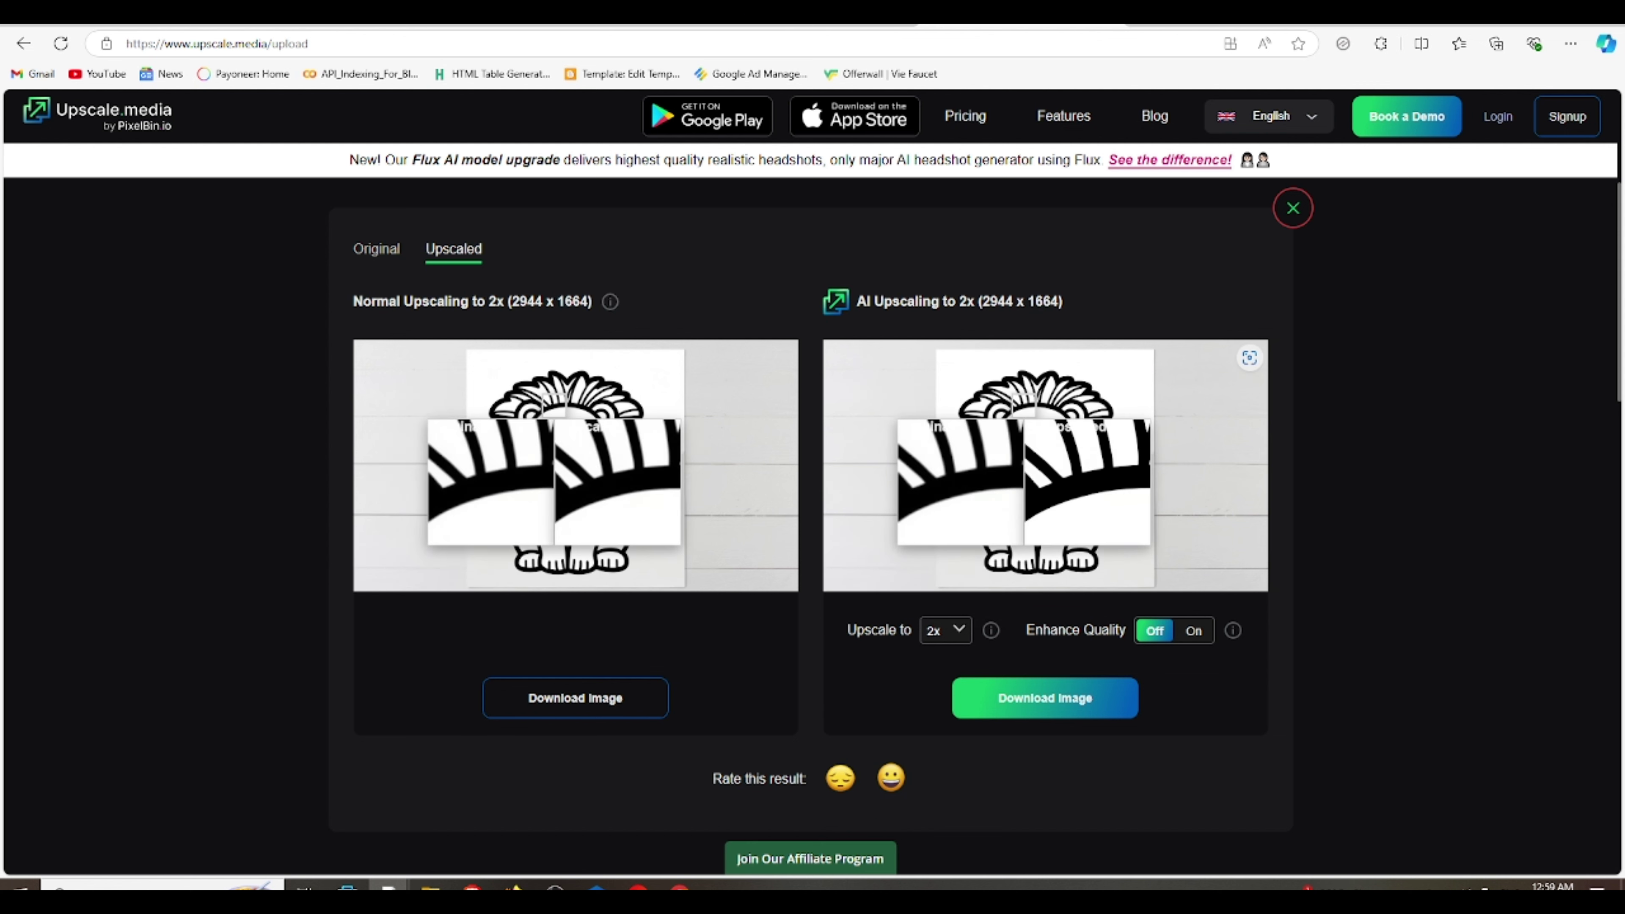
pyautogui.click(957, 636)
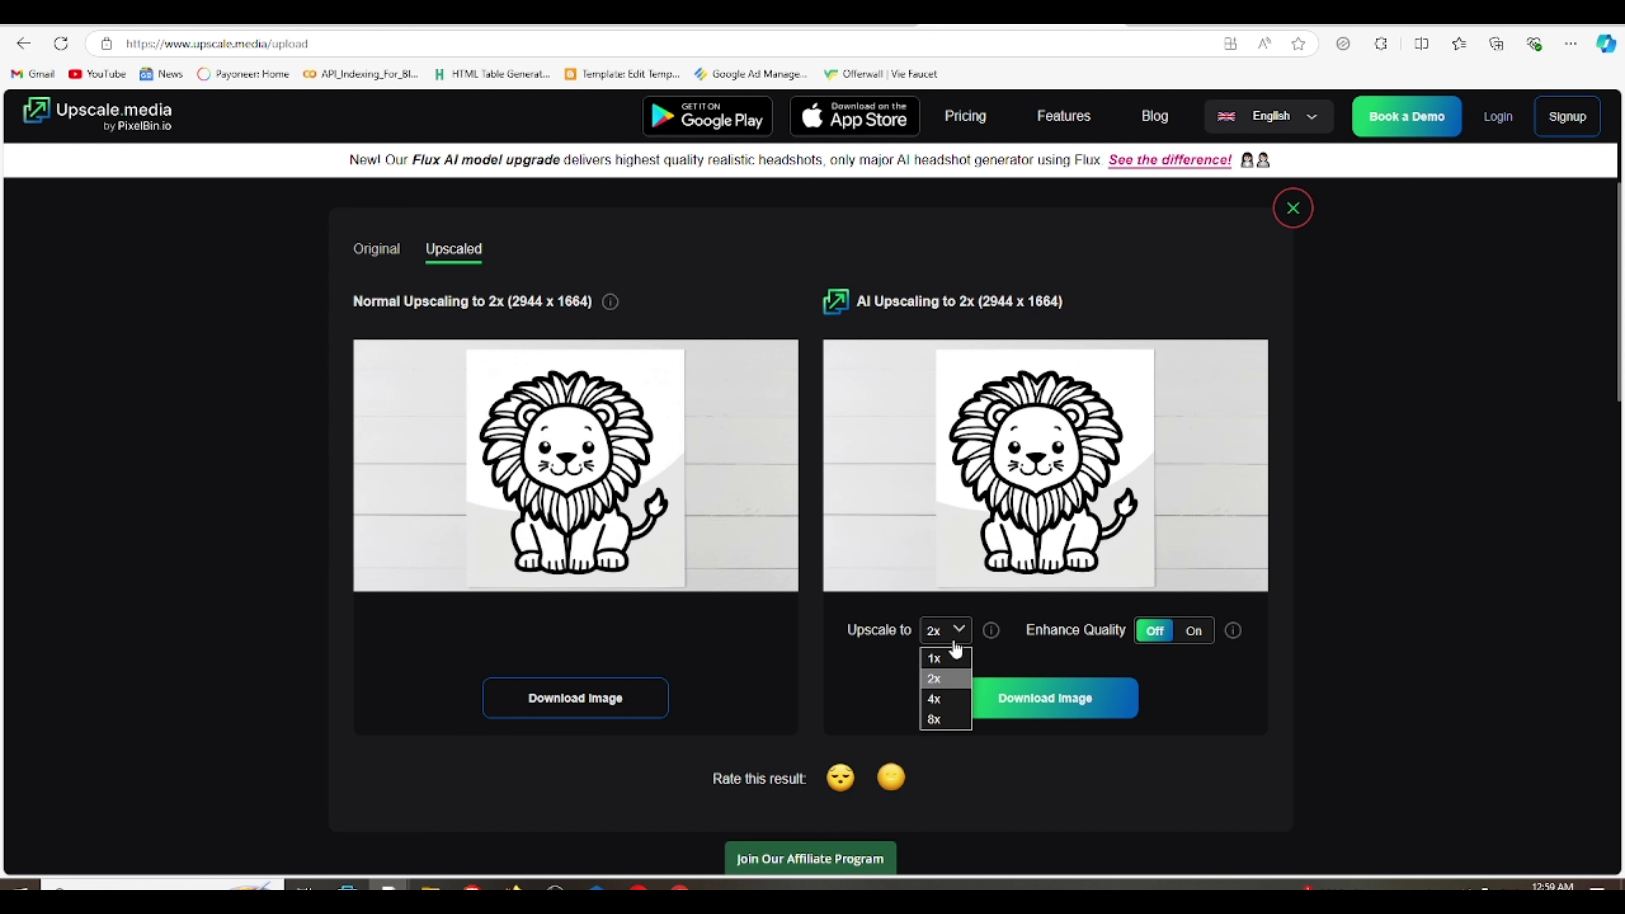
pyautogui.click(935, 698)
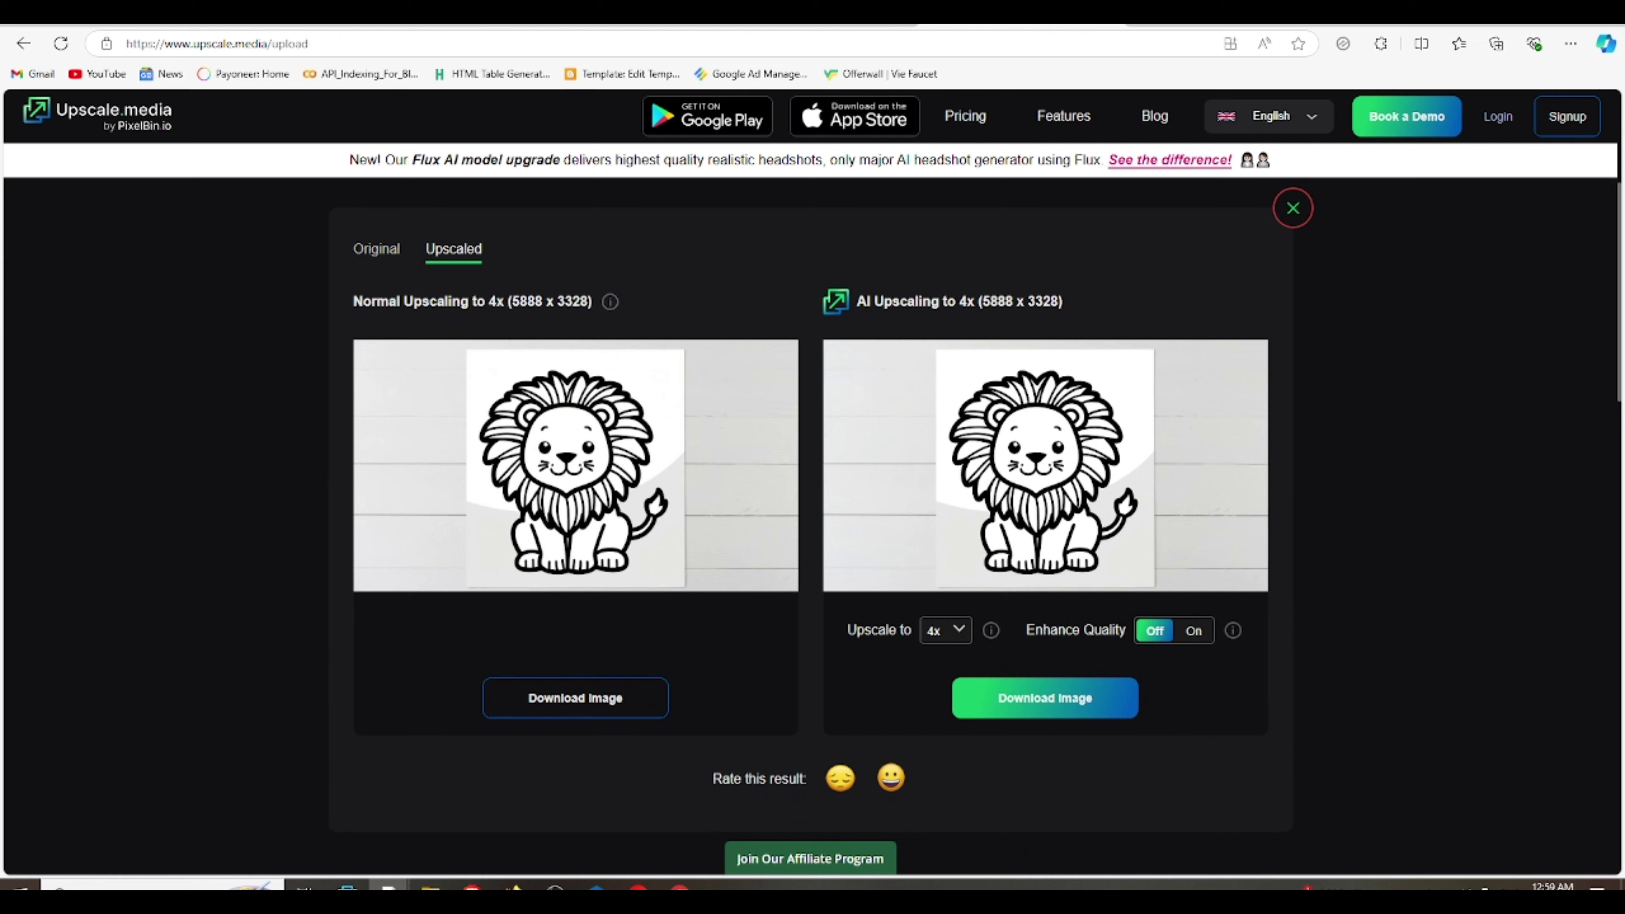
pyautogui.click(1209, 634)
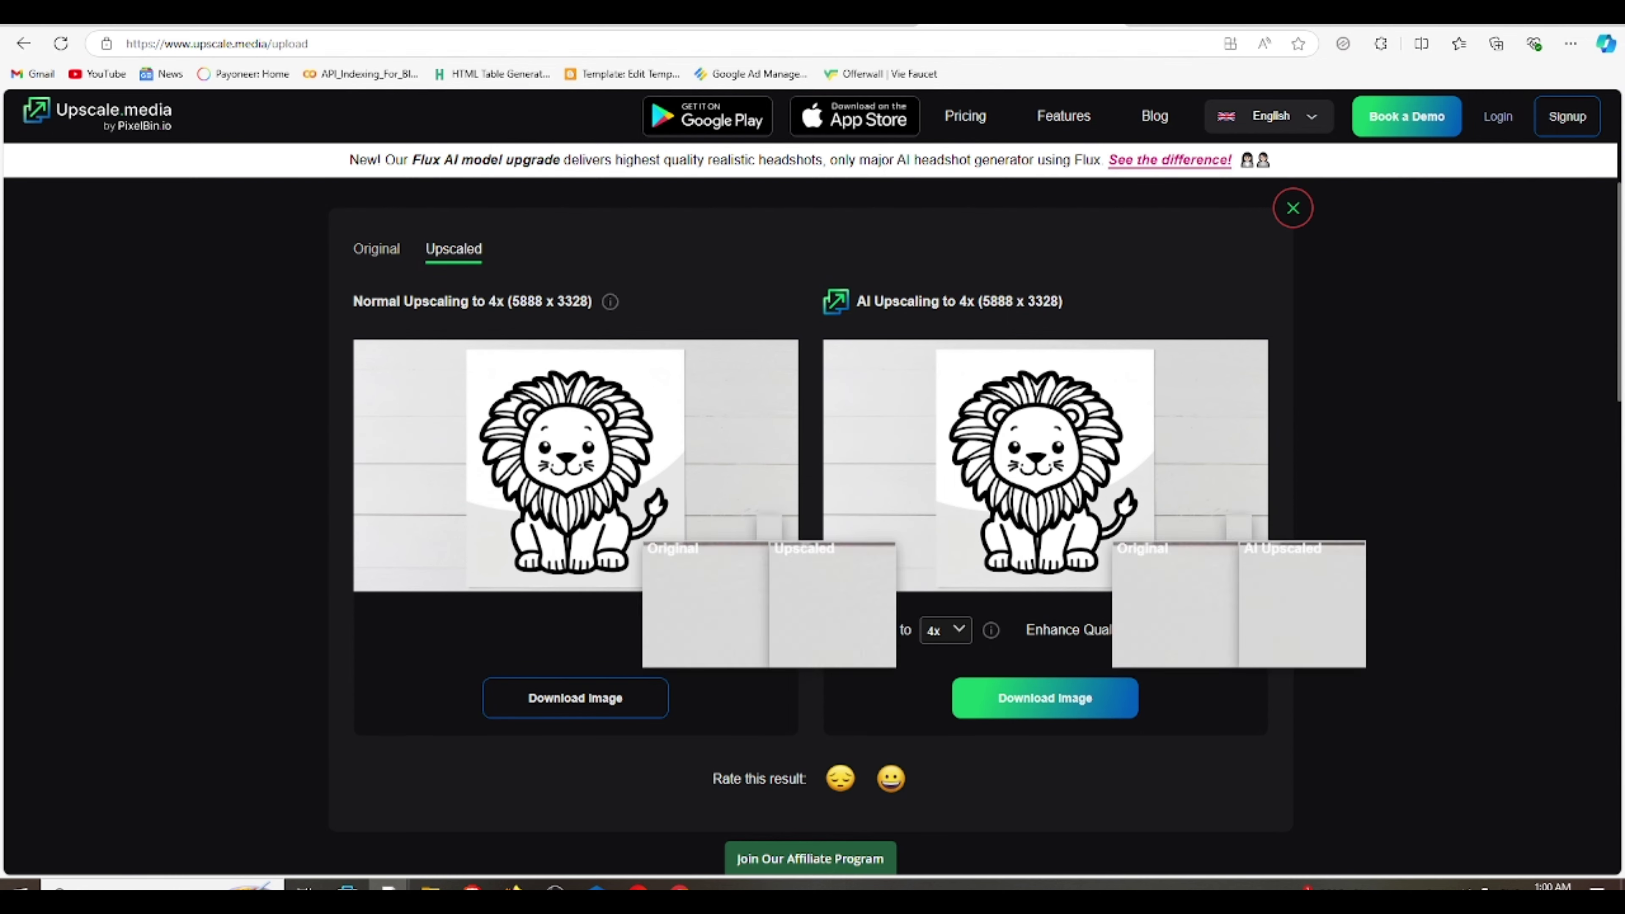
# - Download the AI-upscaled 4x version of the lion image
pyautogui.scroll(-4, 1004, 607)
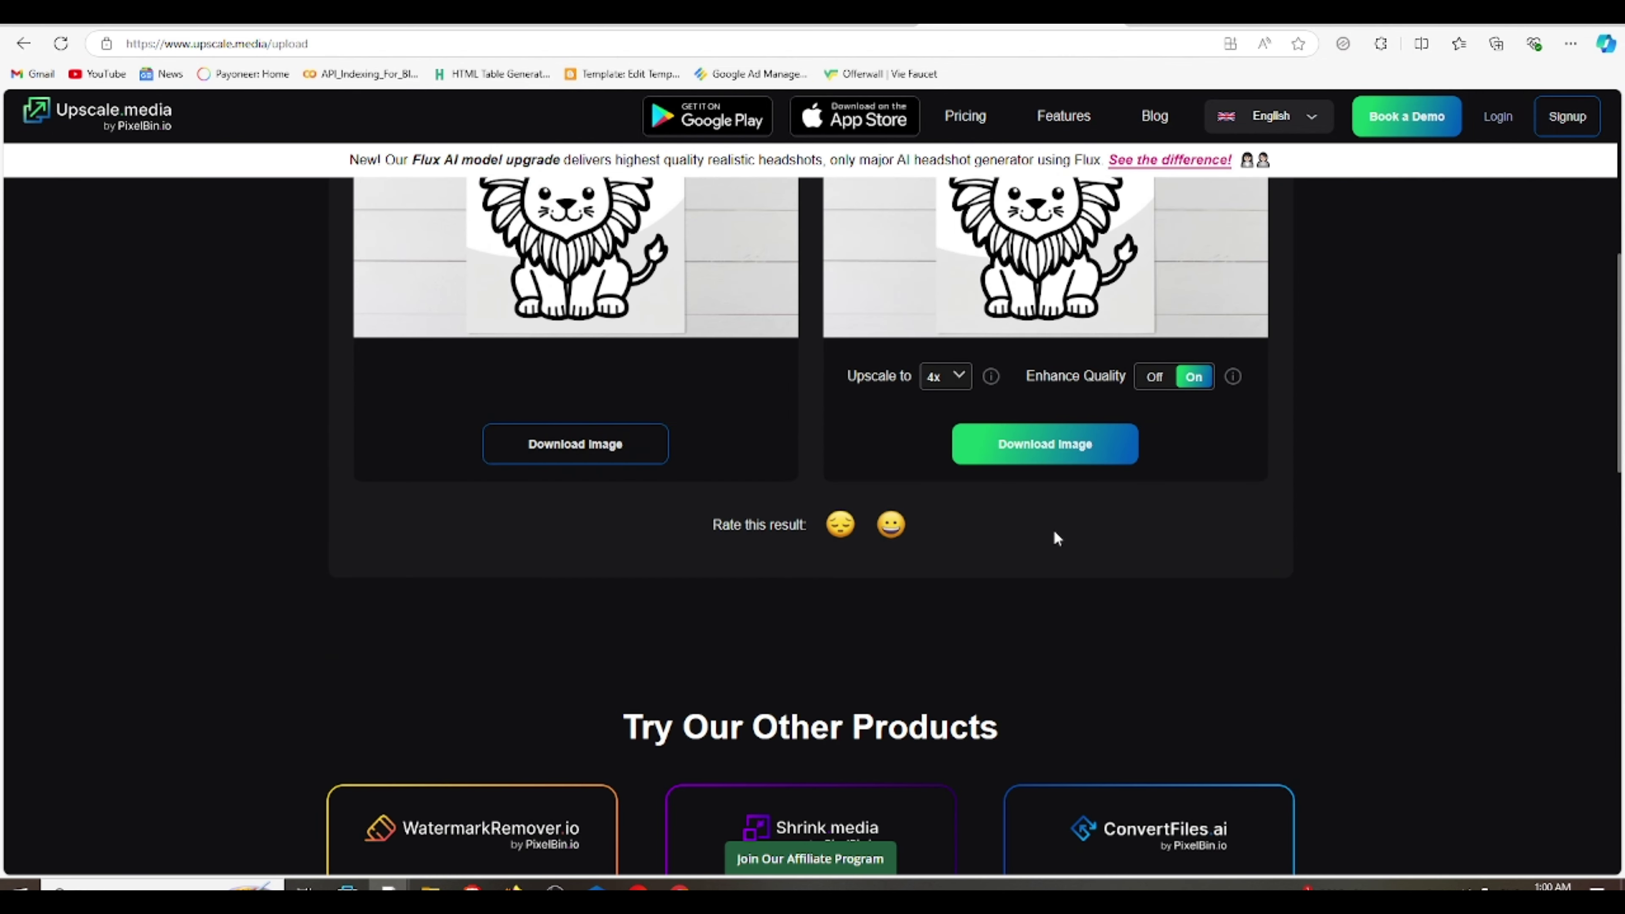
pyautogui.scroll(3, 1026, 613)
pyautogui.click(1032, 616)
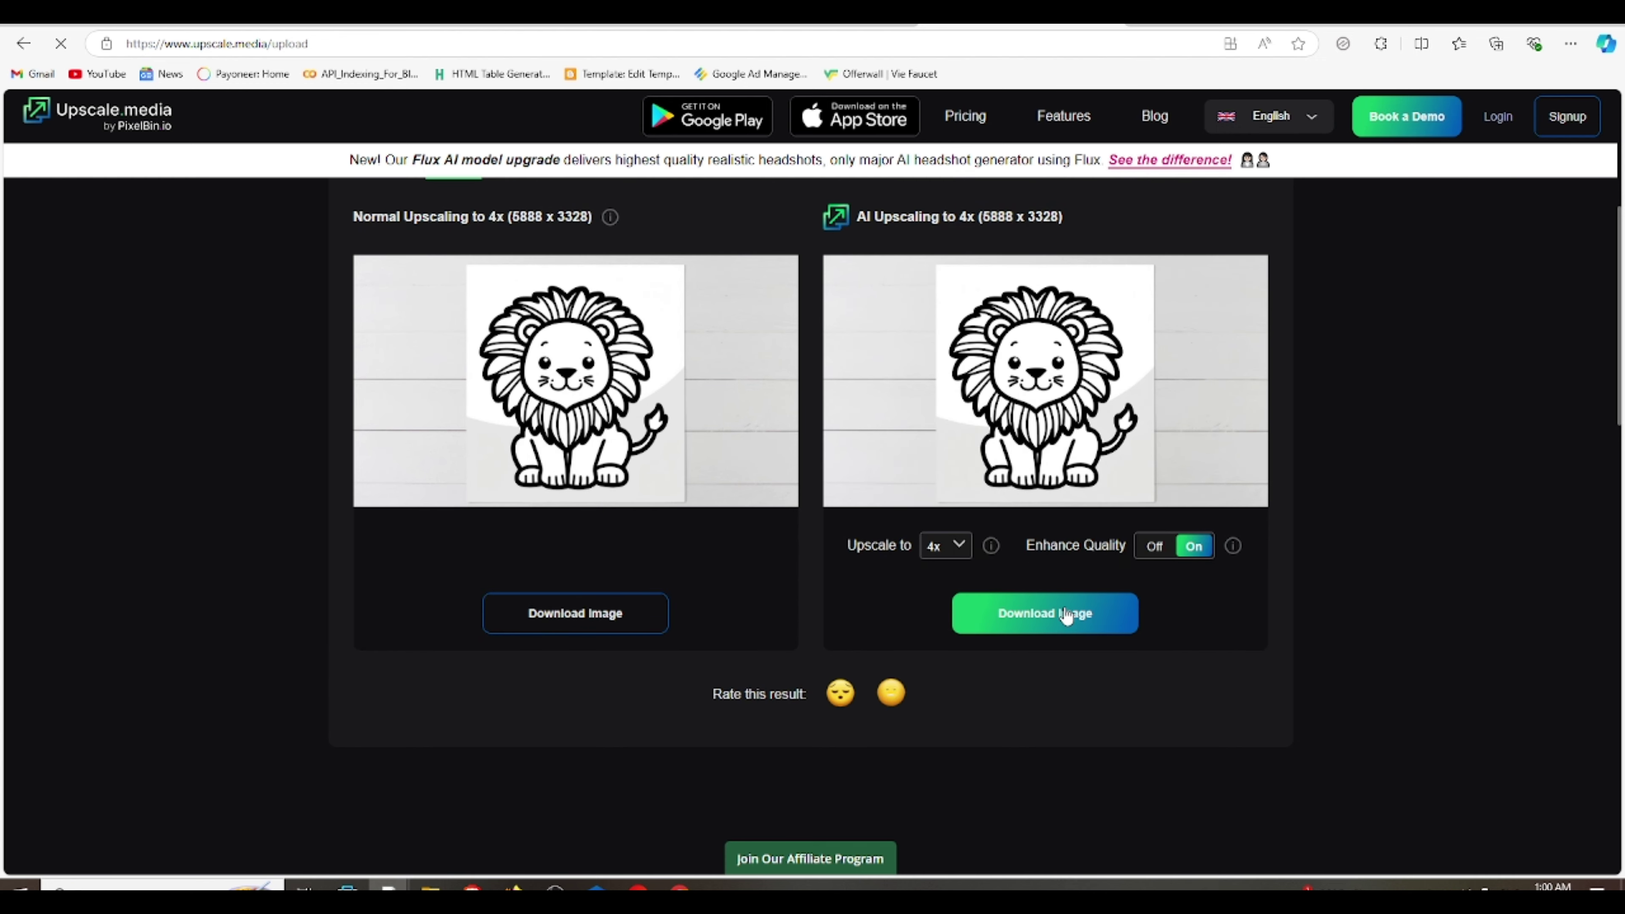
pyautogui.click(1069, 617)
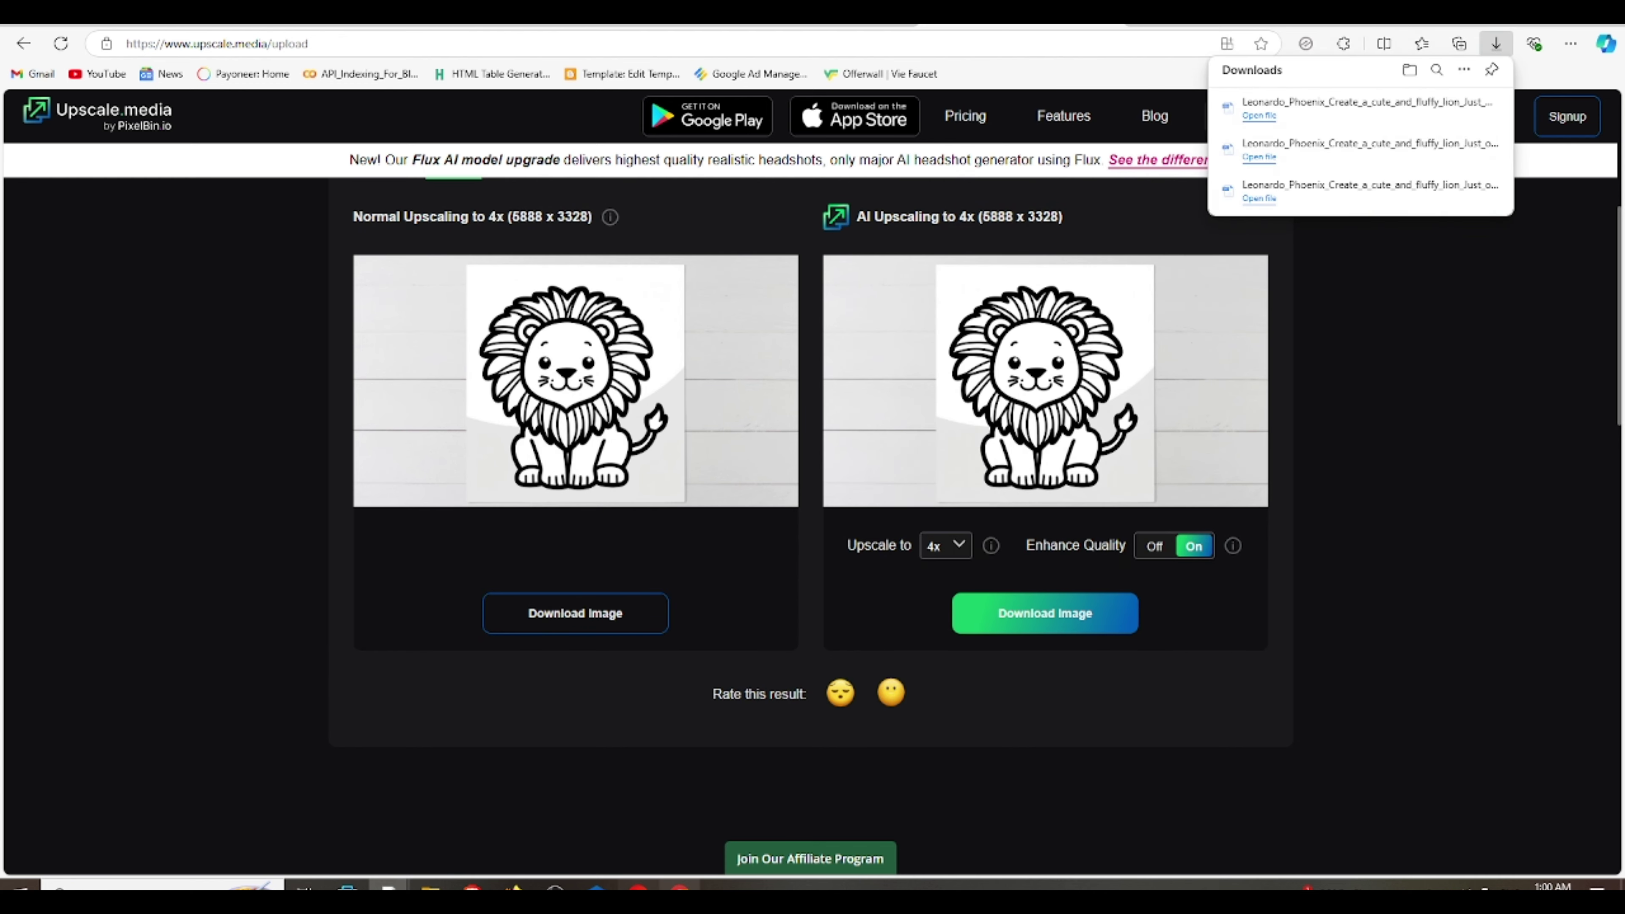
# - Switch to the Freepik Contributor dashboard, upload the upscaled lion image from the Downloads folder and open the uploaded files
pyautogui.click(679, 886)
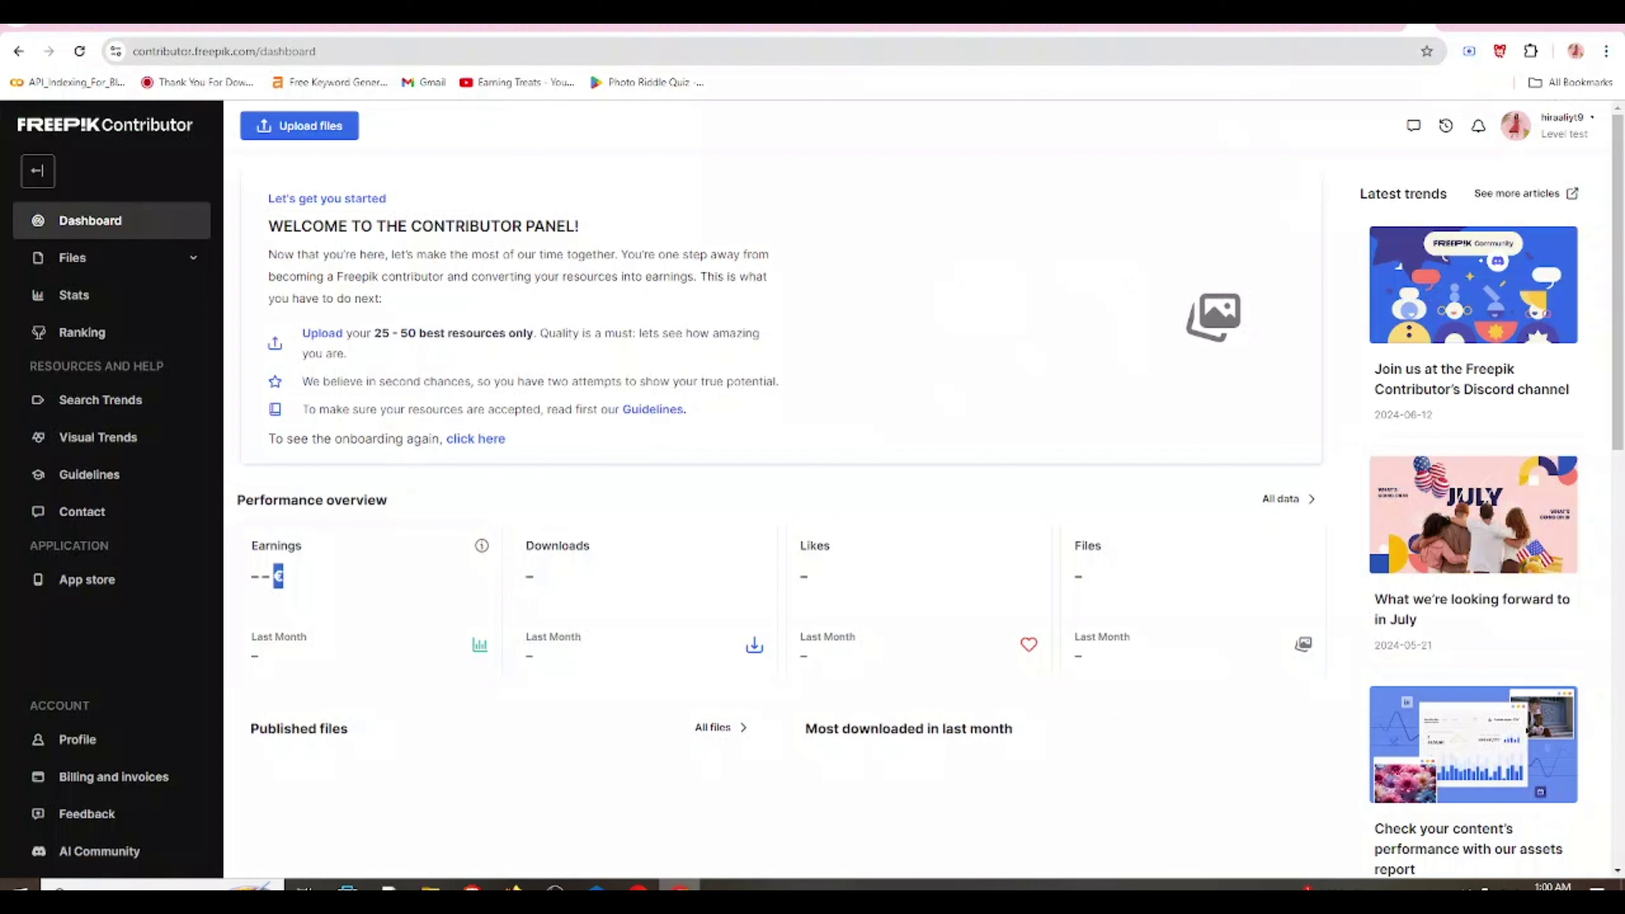
pyautogui.click(314, 128)
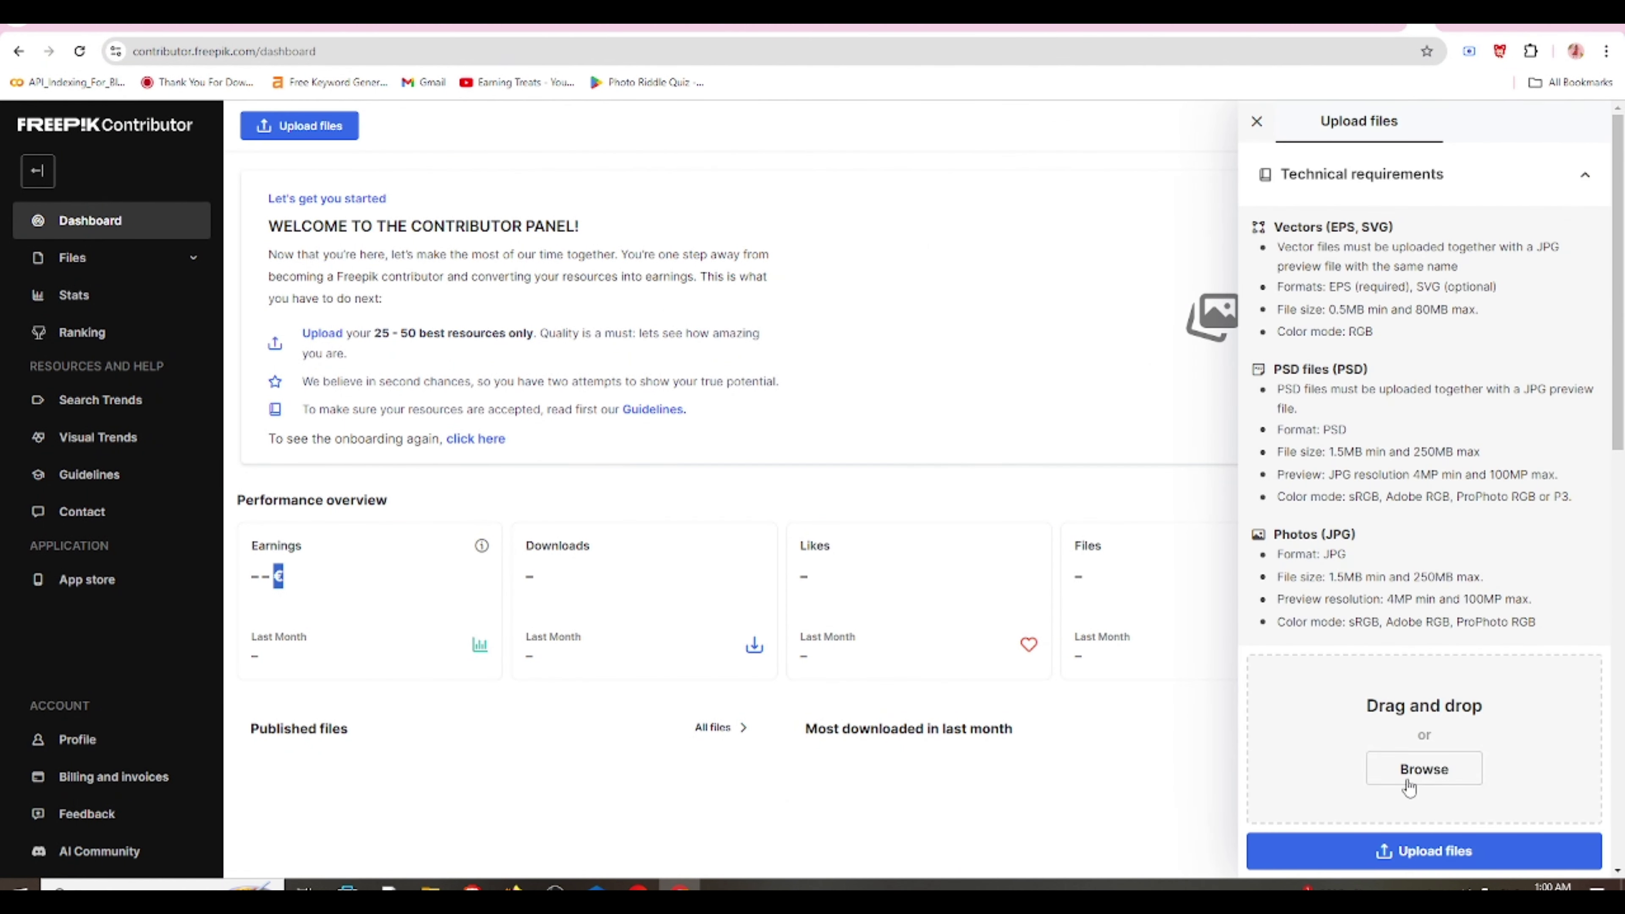
pyautogui.click(1439, 781)
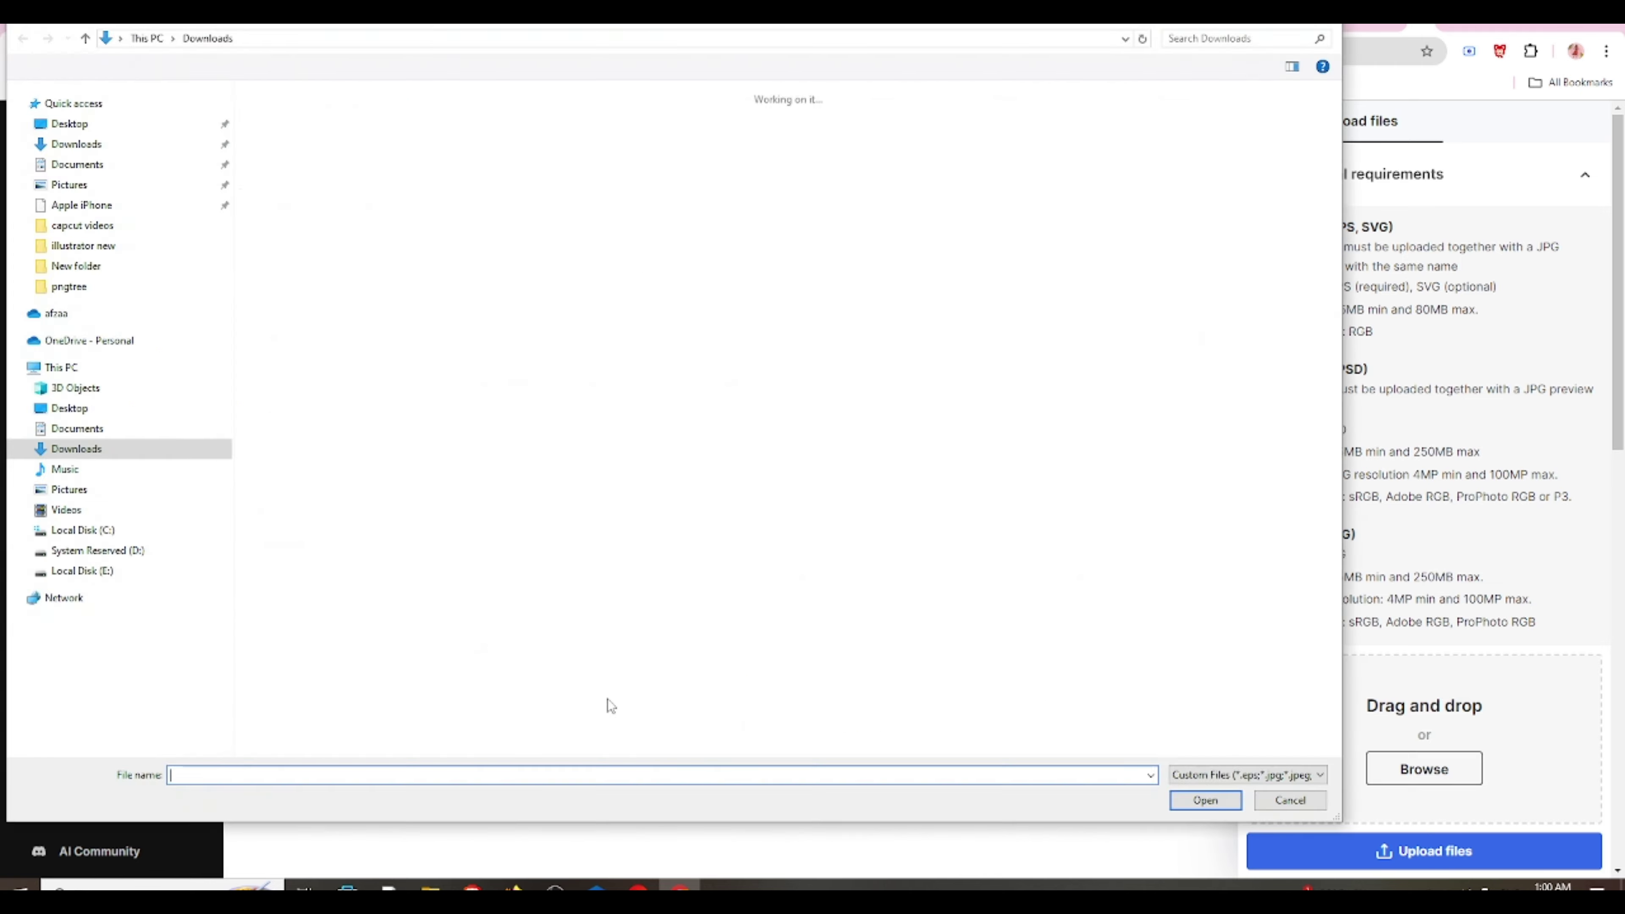
pyautogui.doubleClick(278, 172)
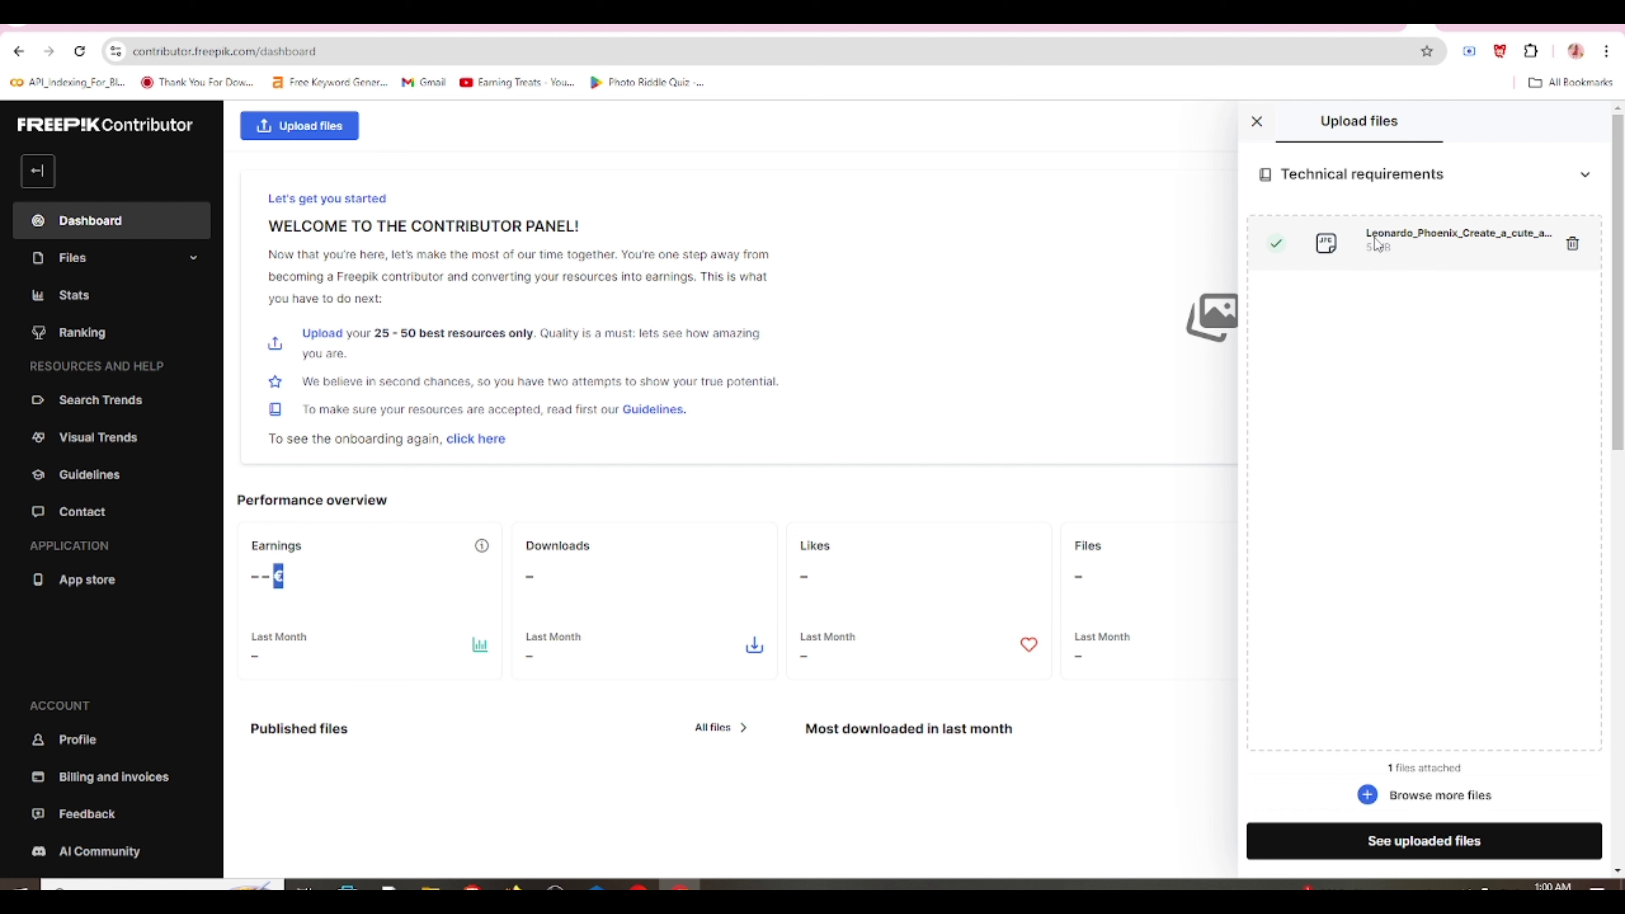
pyautogui.click(1401, 849)
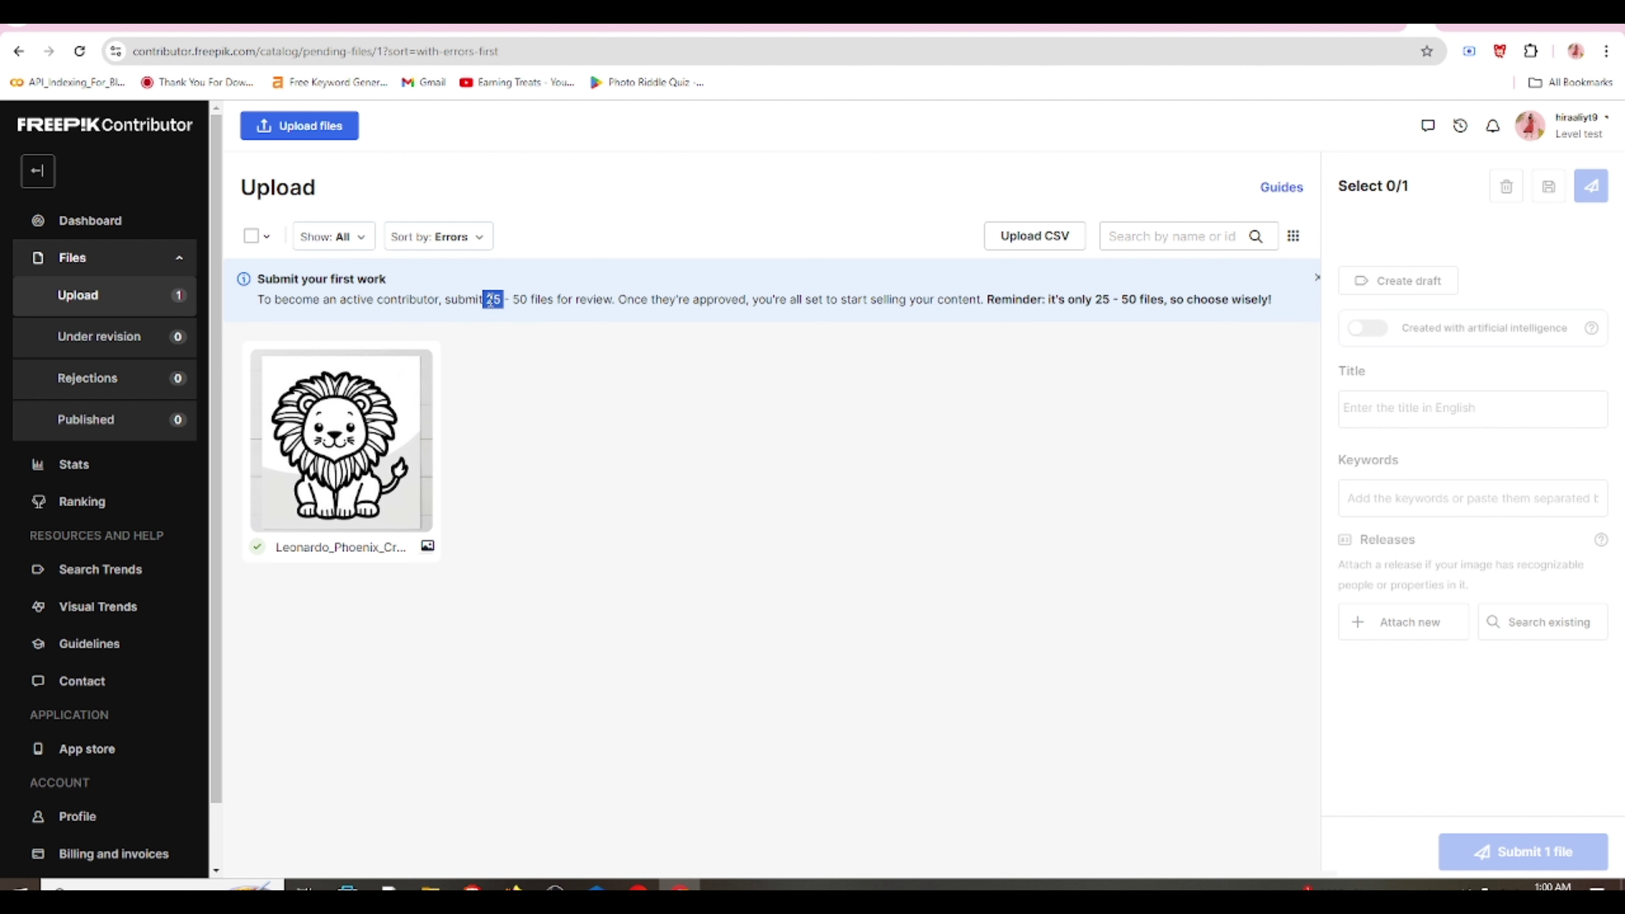
# - Mark the uploaded lion image as created with artificial intelligence and paste the copied coloring-page prompt as its prompt
pyautogui.click(350, 458)
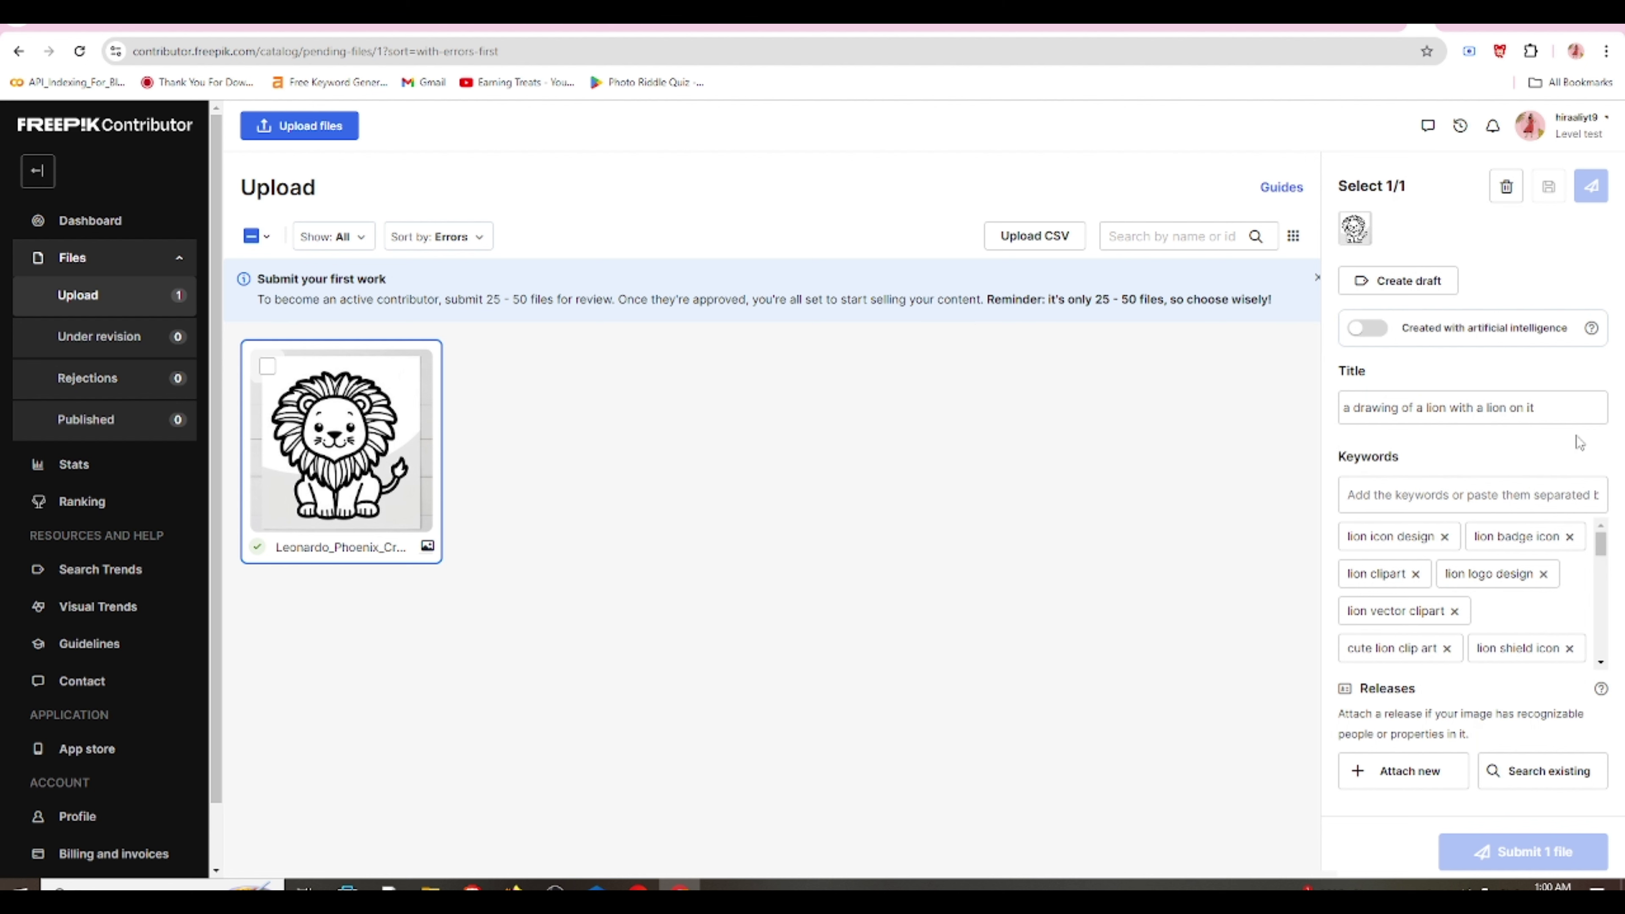
pyautogui.click(1378, 337)
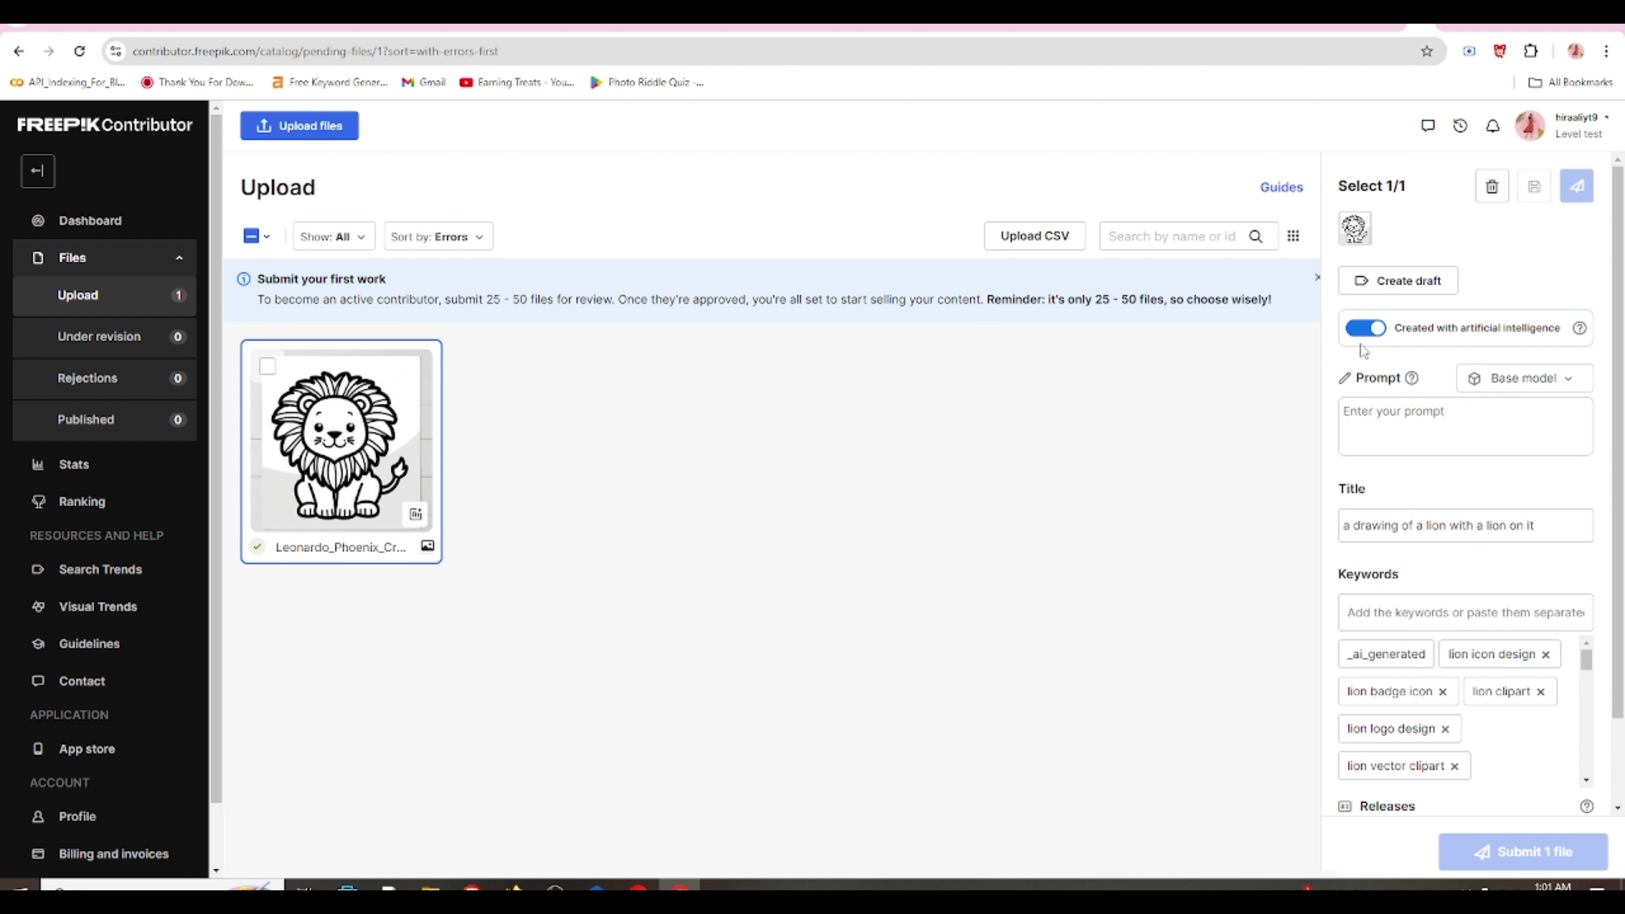
pyautogui.rightClick(1375, 416)
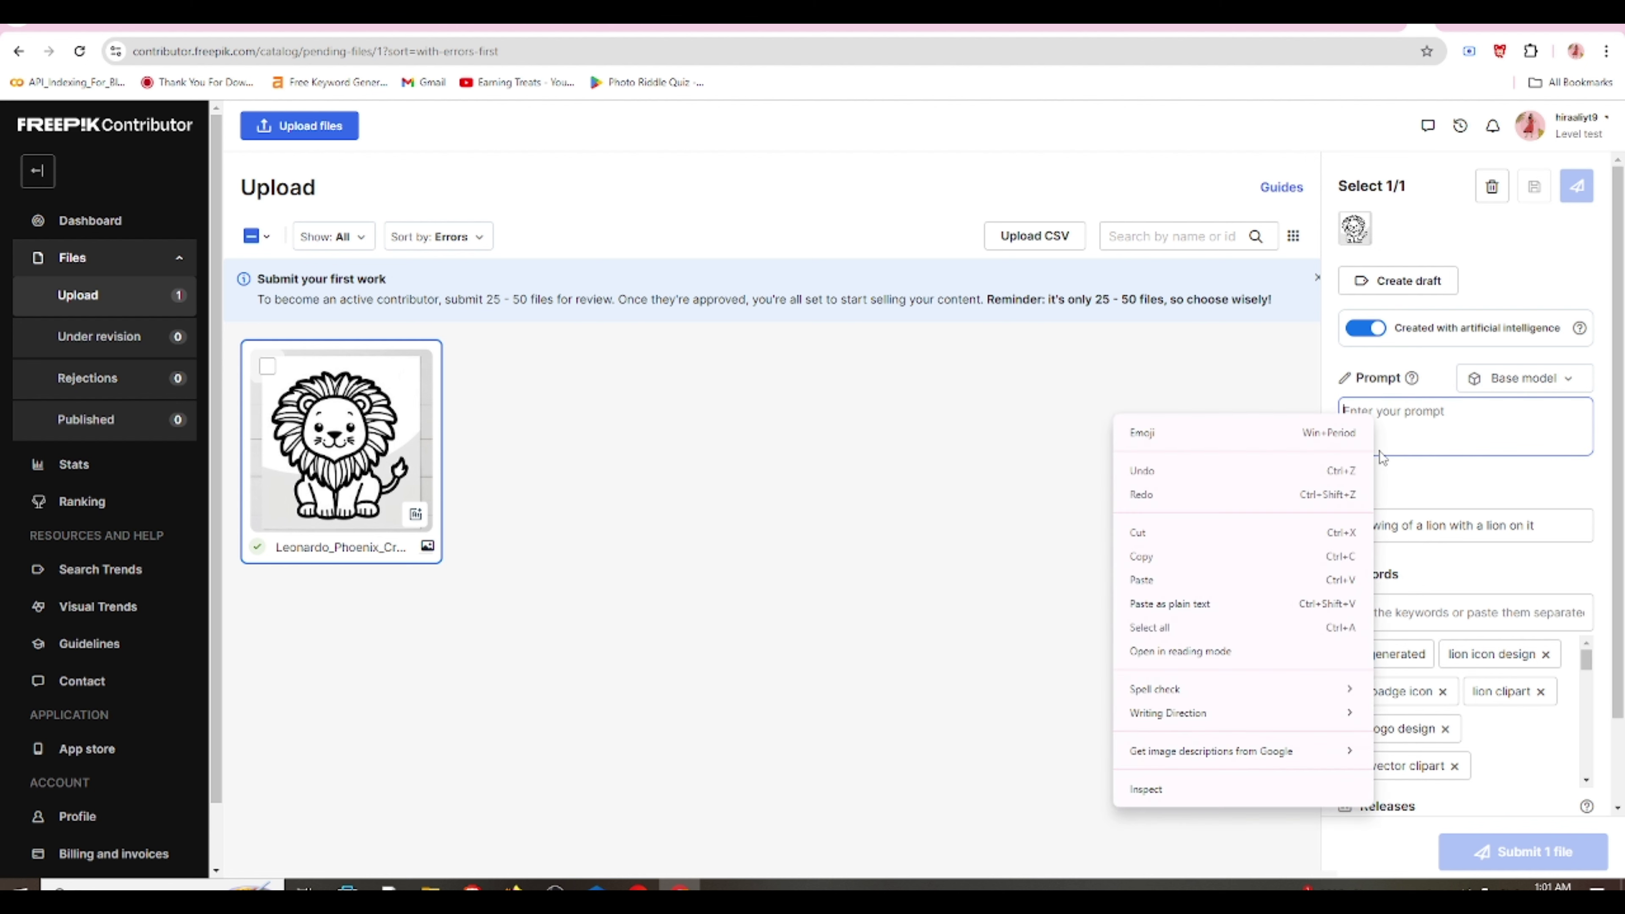
pyautogui.click(1277, 583)
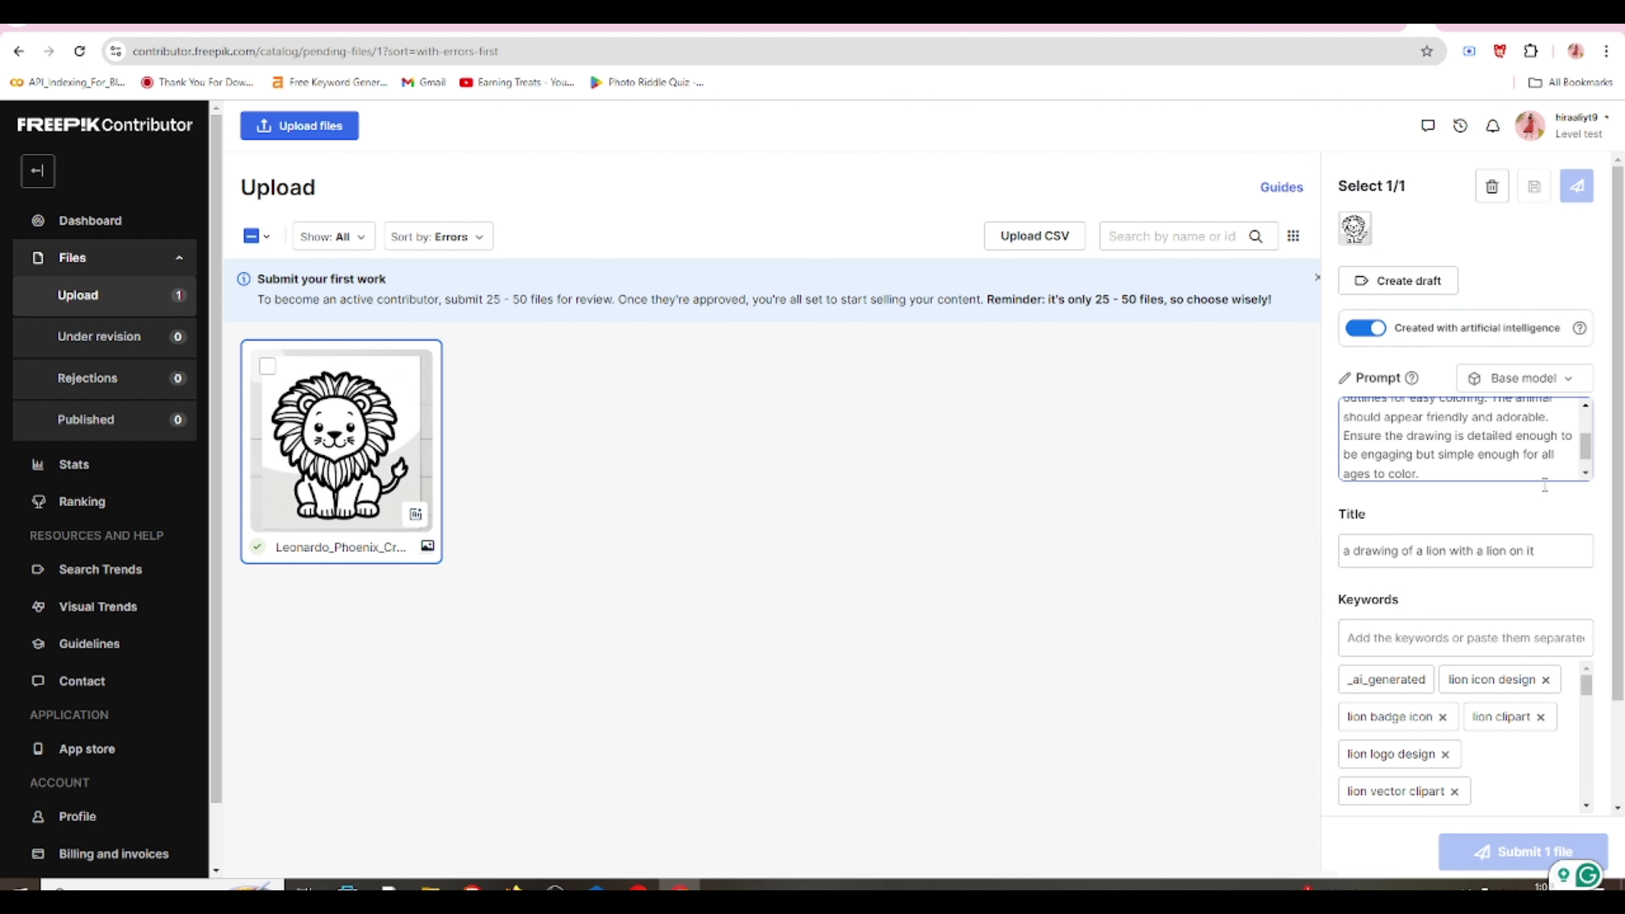
# - Review the lion image's suggested title, keywords and releases section, and tick the image's checkbox in the upload list
pyautogui.scroll(-2, 1447, 455)
pyautogui.moveTo(1378, 426)
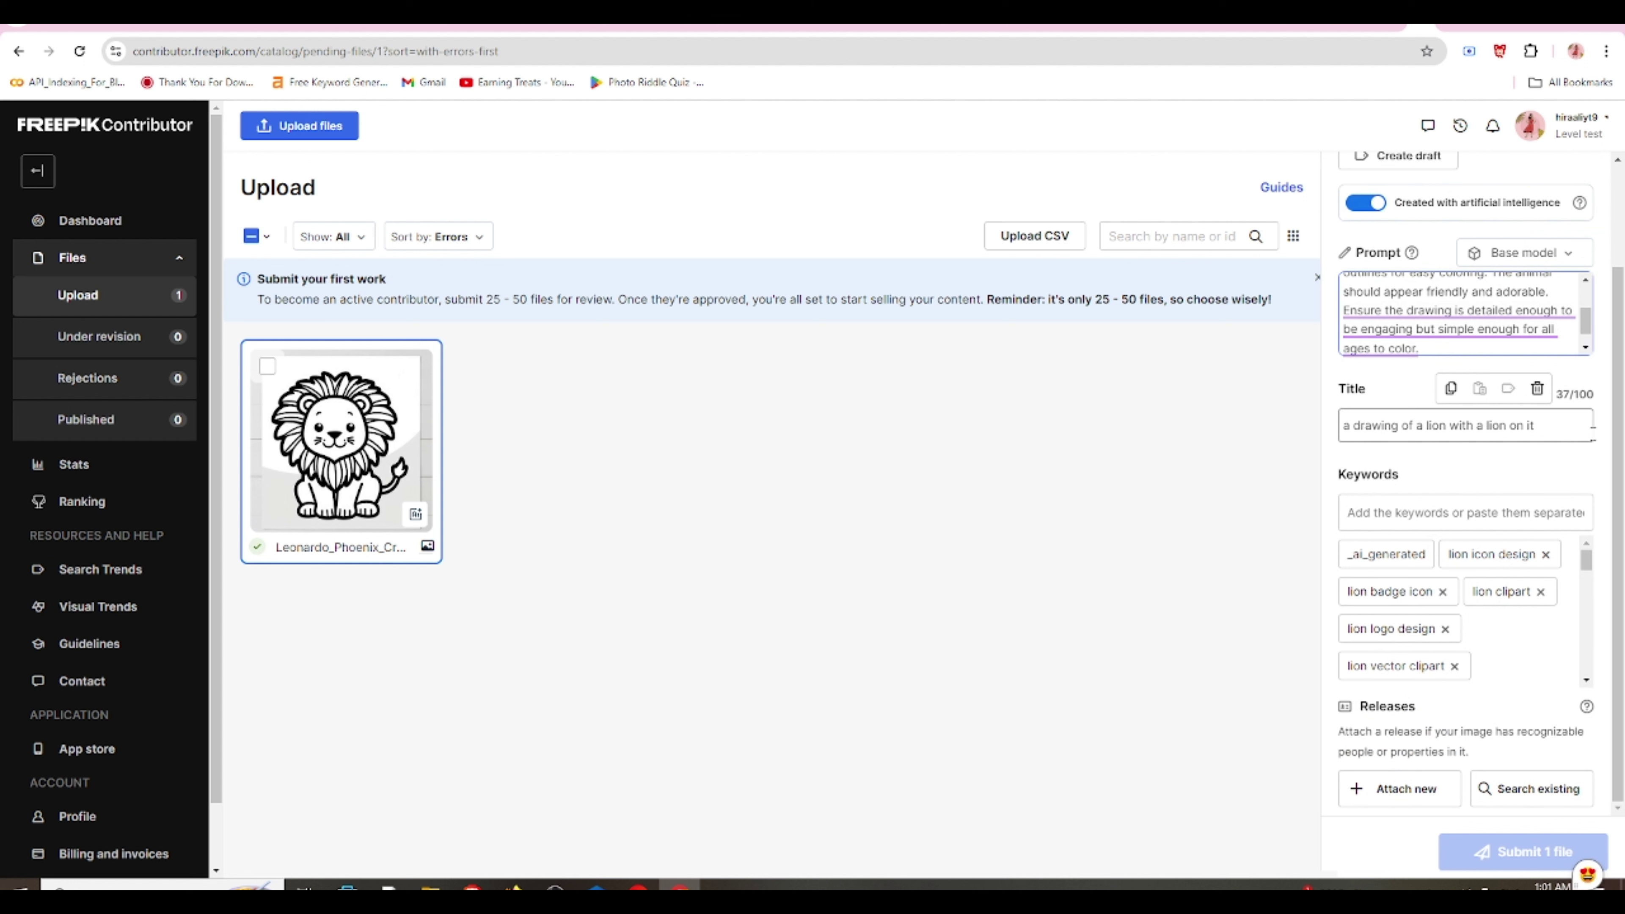
pyautogui.moveTo(1466, 531)
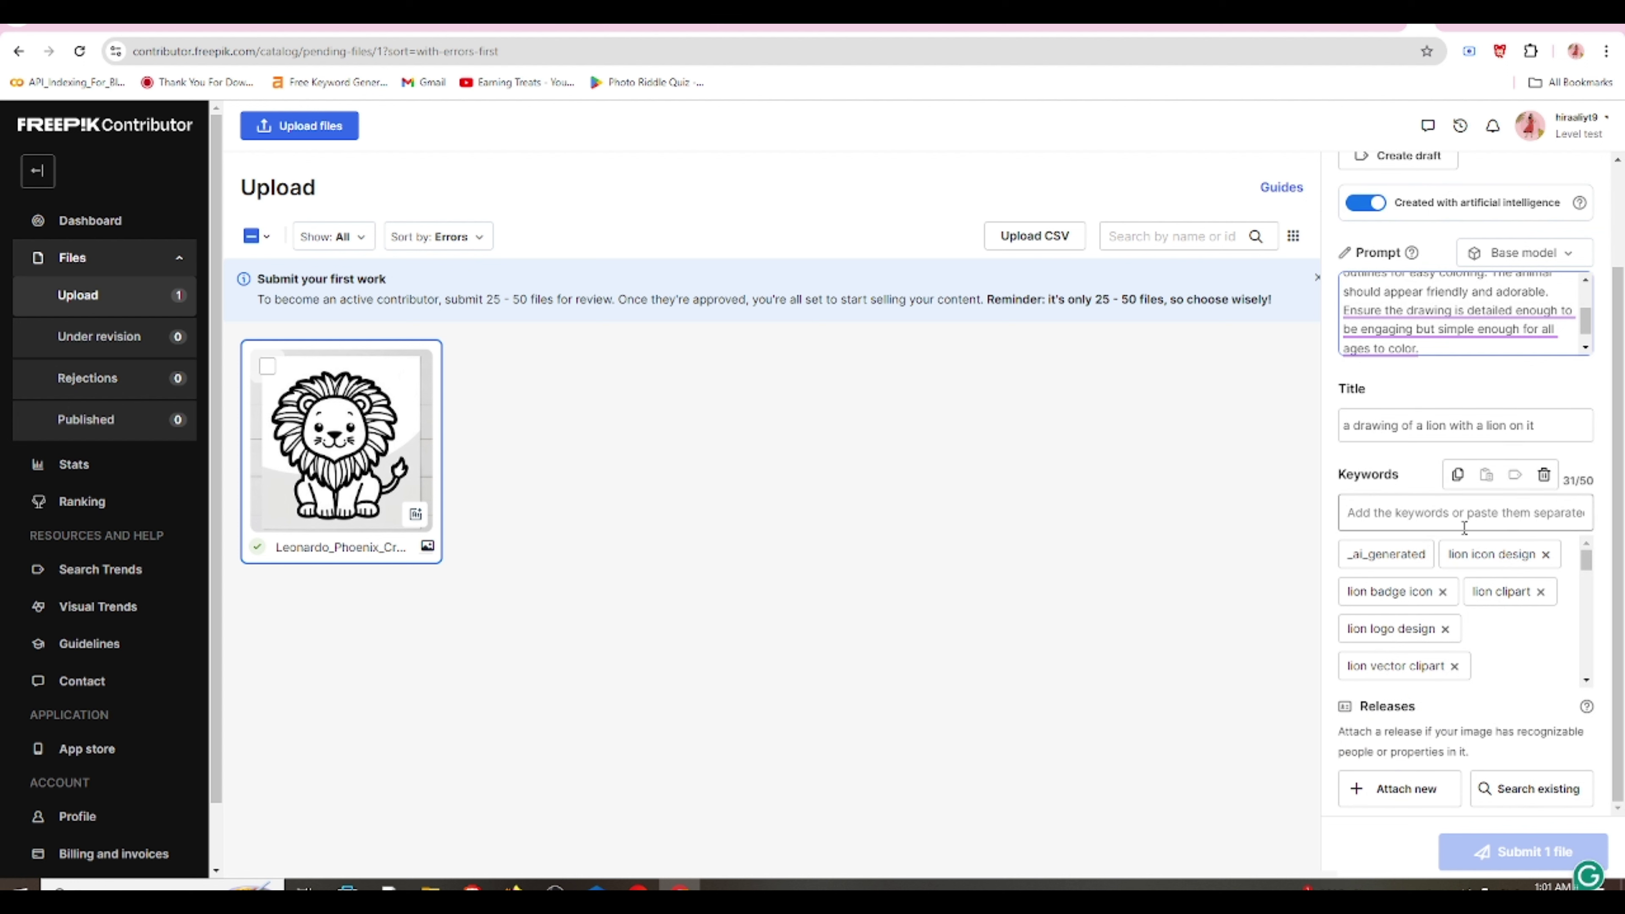
pyautogui.scroll(-10, 1443, 562)
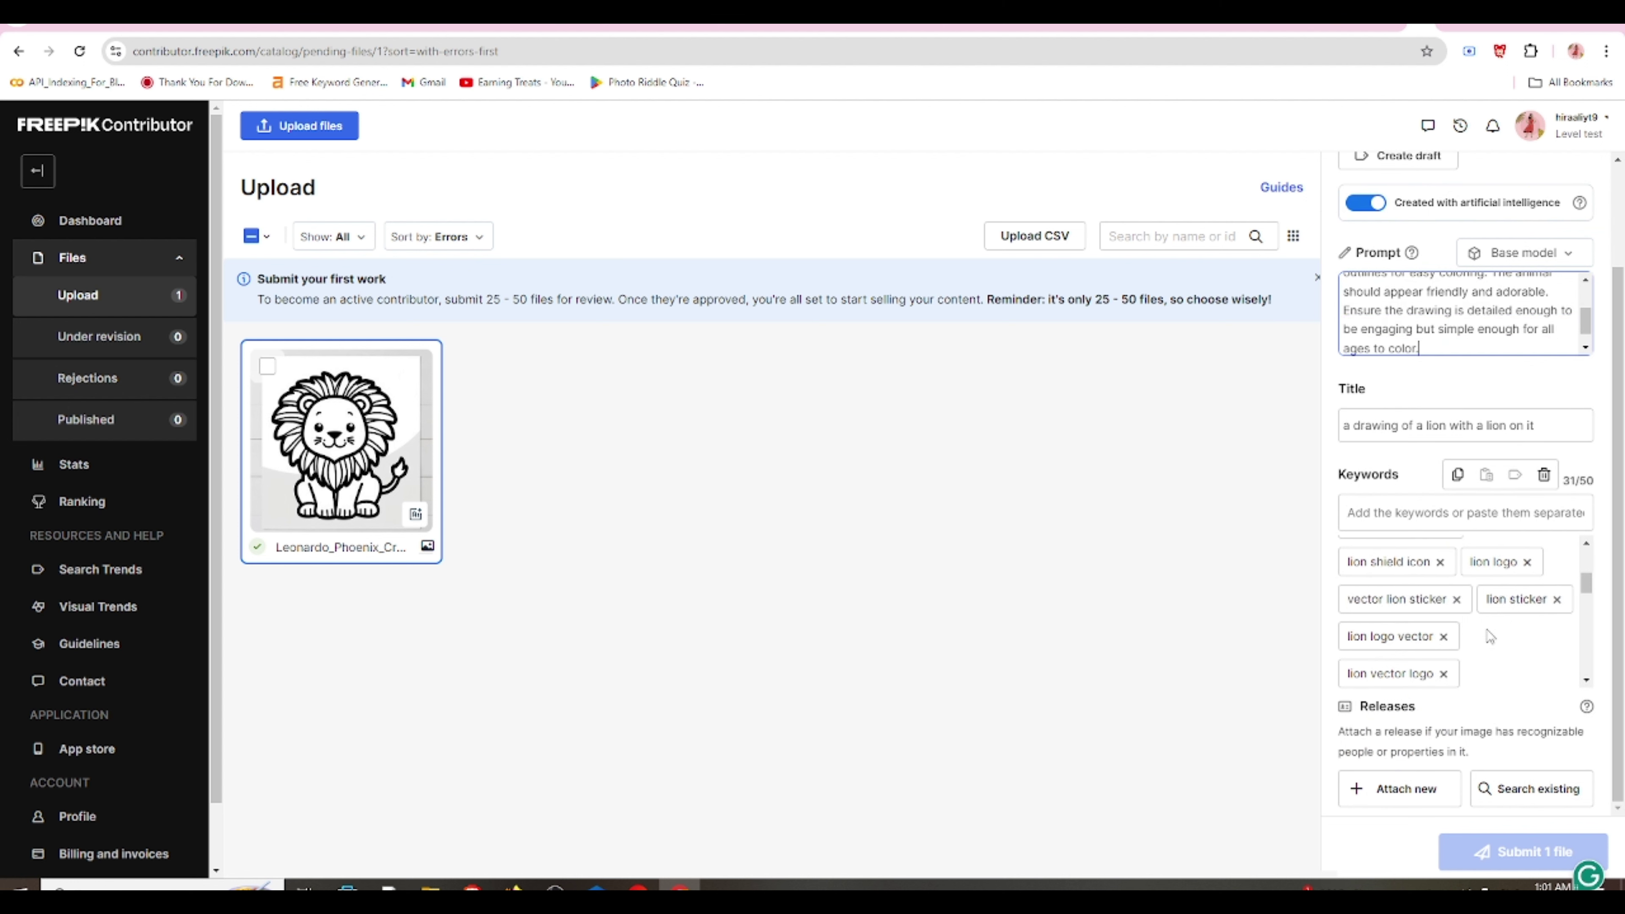
pyautogui.scroll(10, 1501, 659)
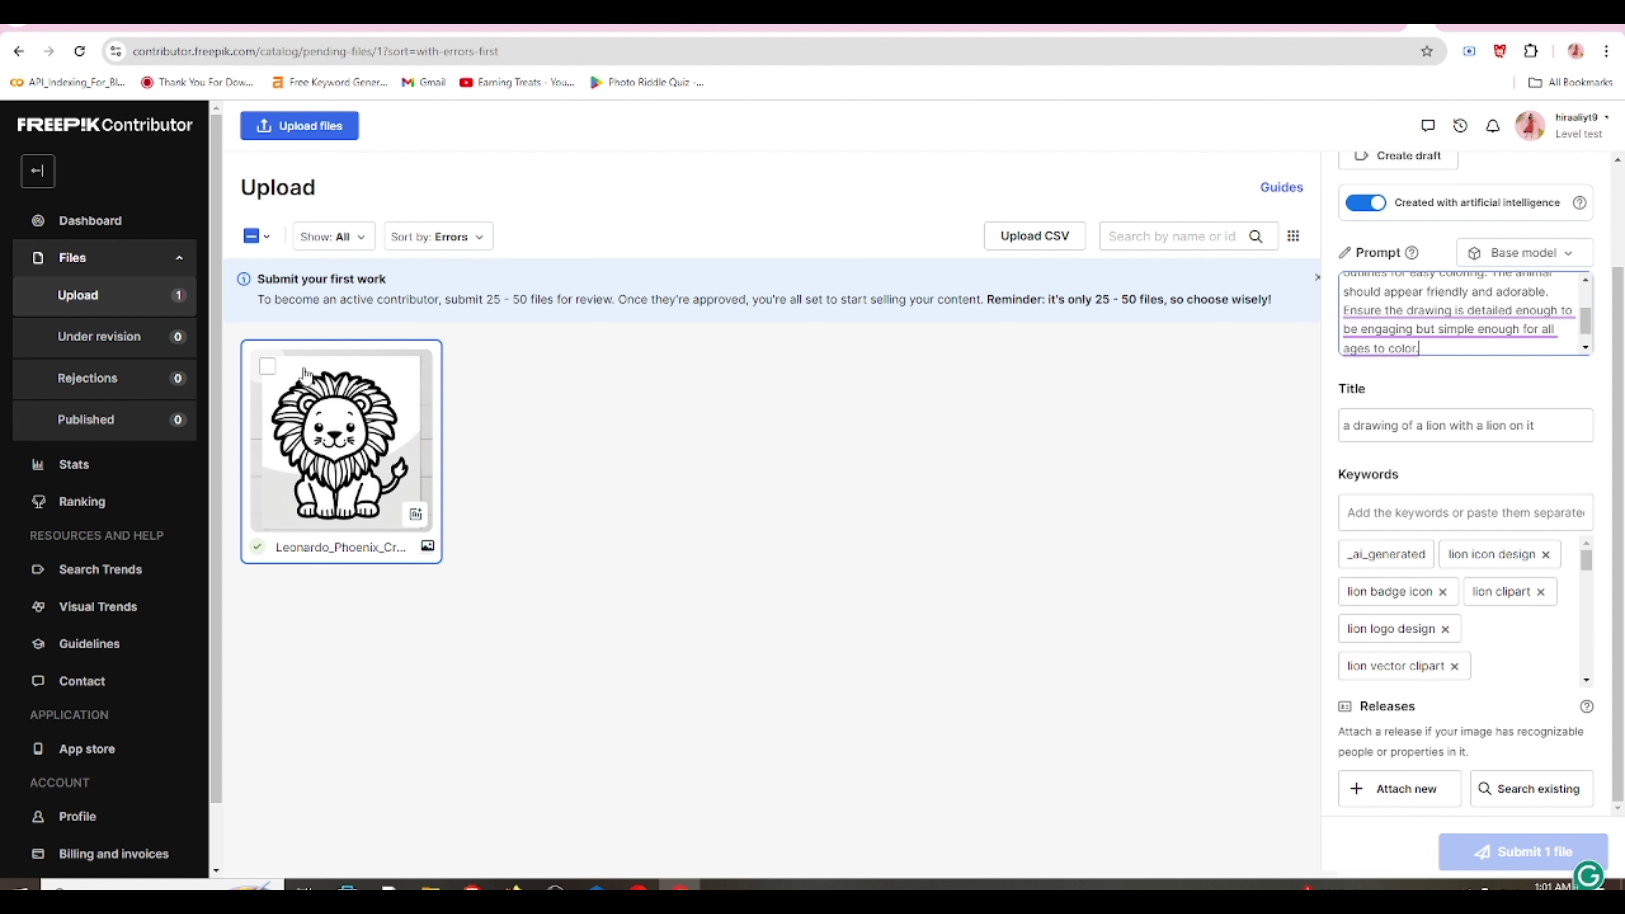
pyautogui.click(267, 366)
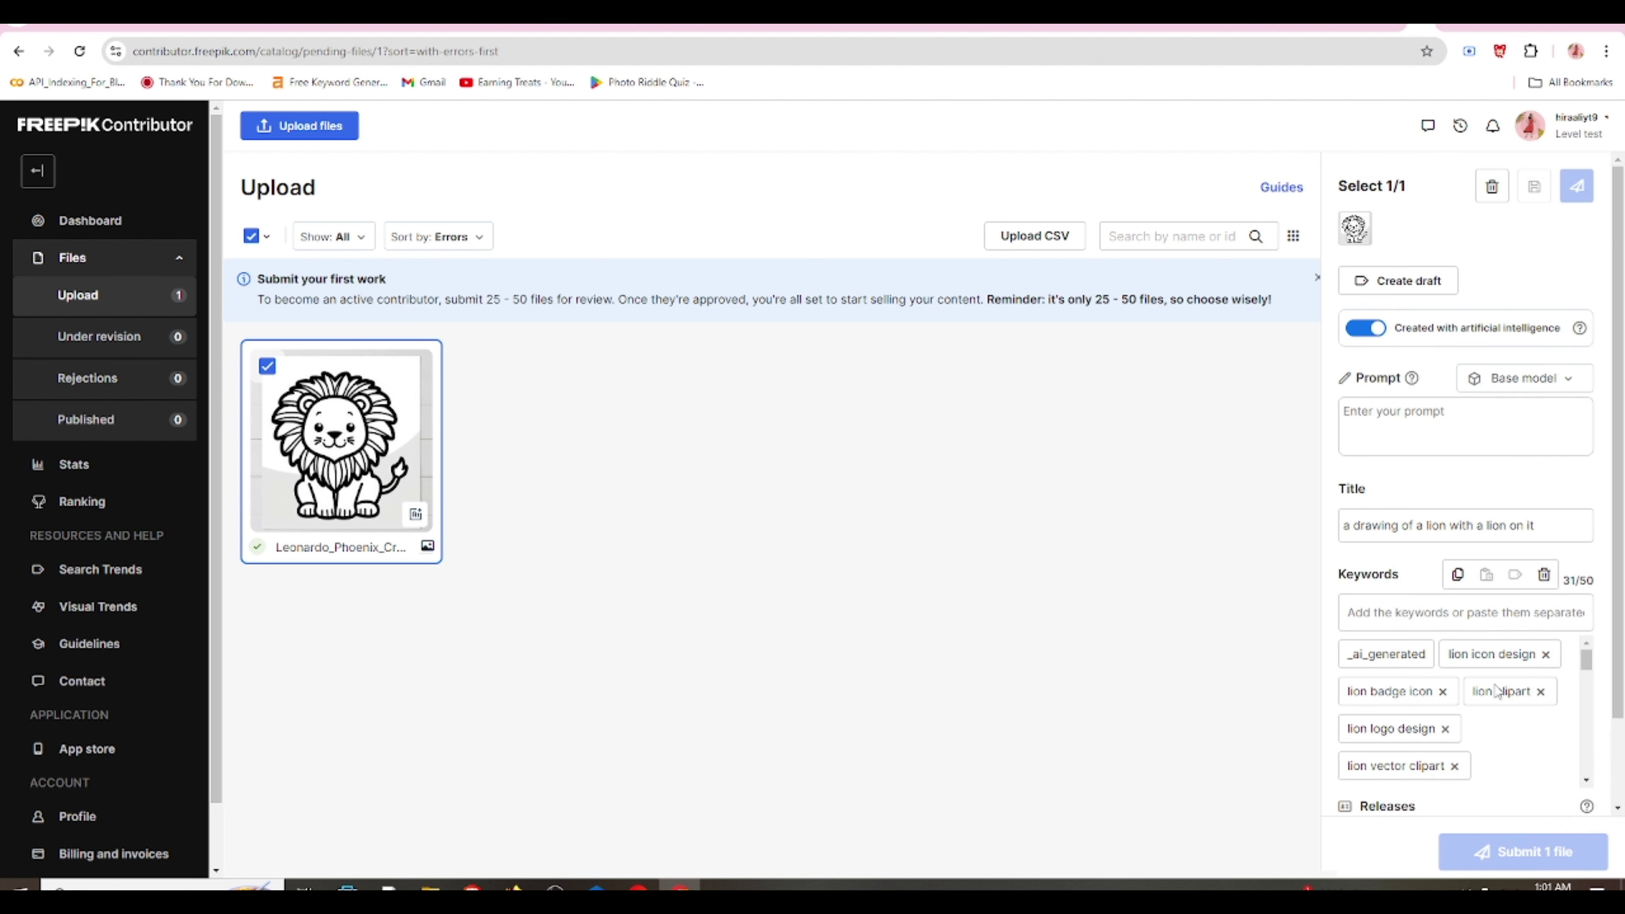
pyautogui.scroll(-5, 1496, 684)
pyautogui.click(1496, 693)
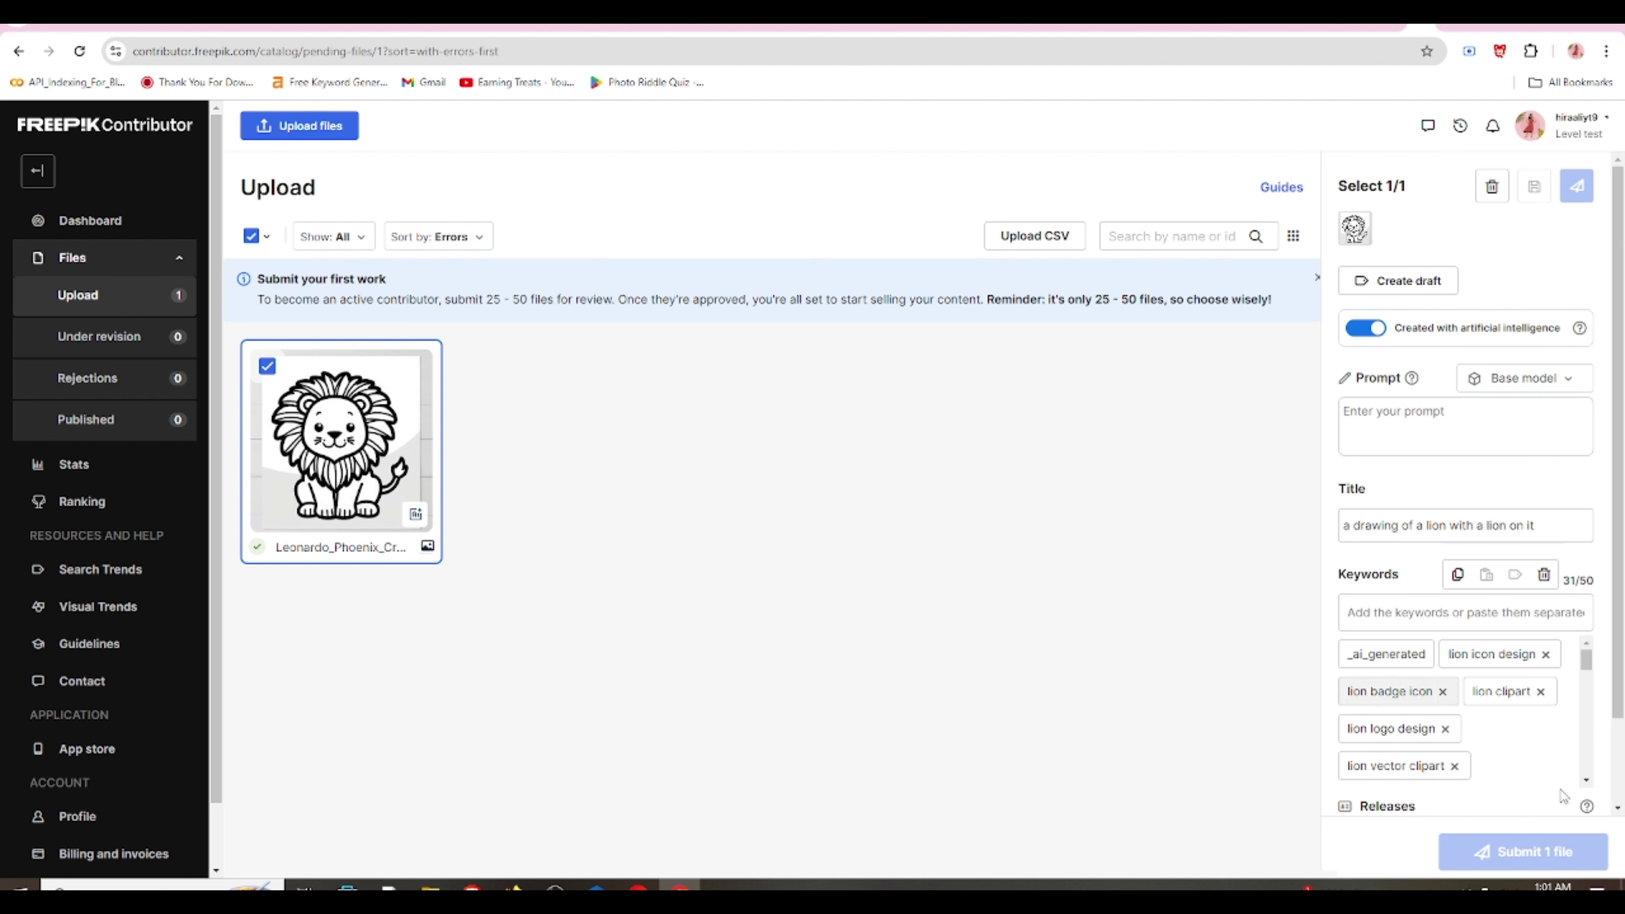
pyautogui.scroll(-5, 1562, 716)
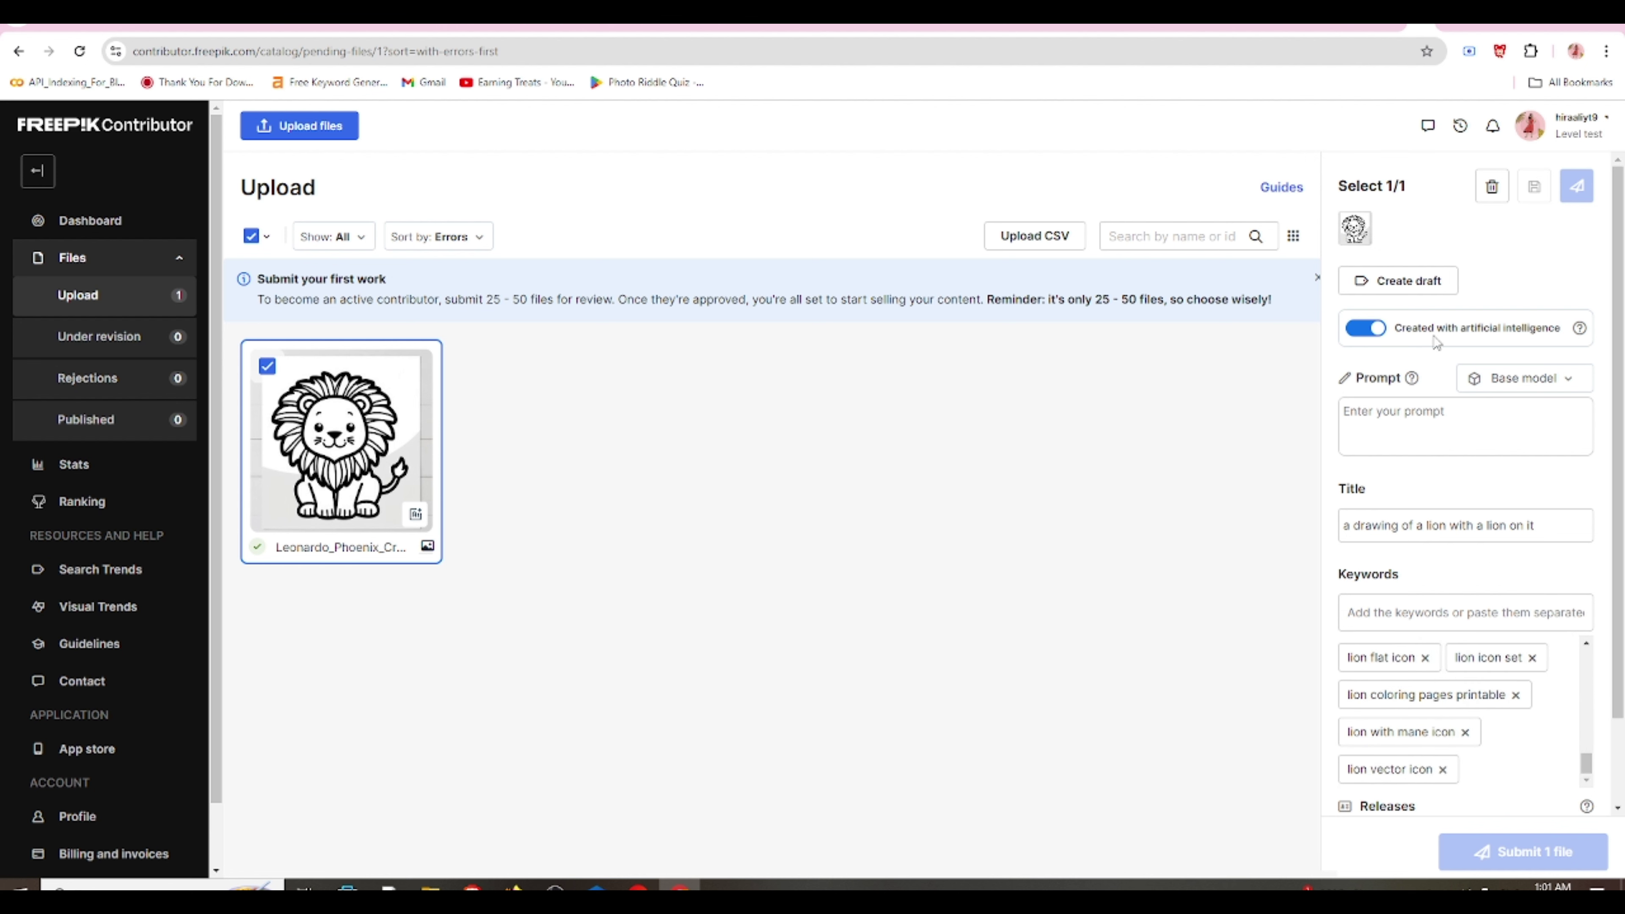
pyautogui.scroll(-2, 1460, 261)
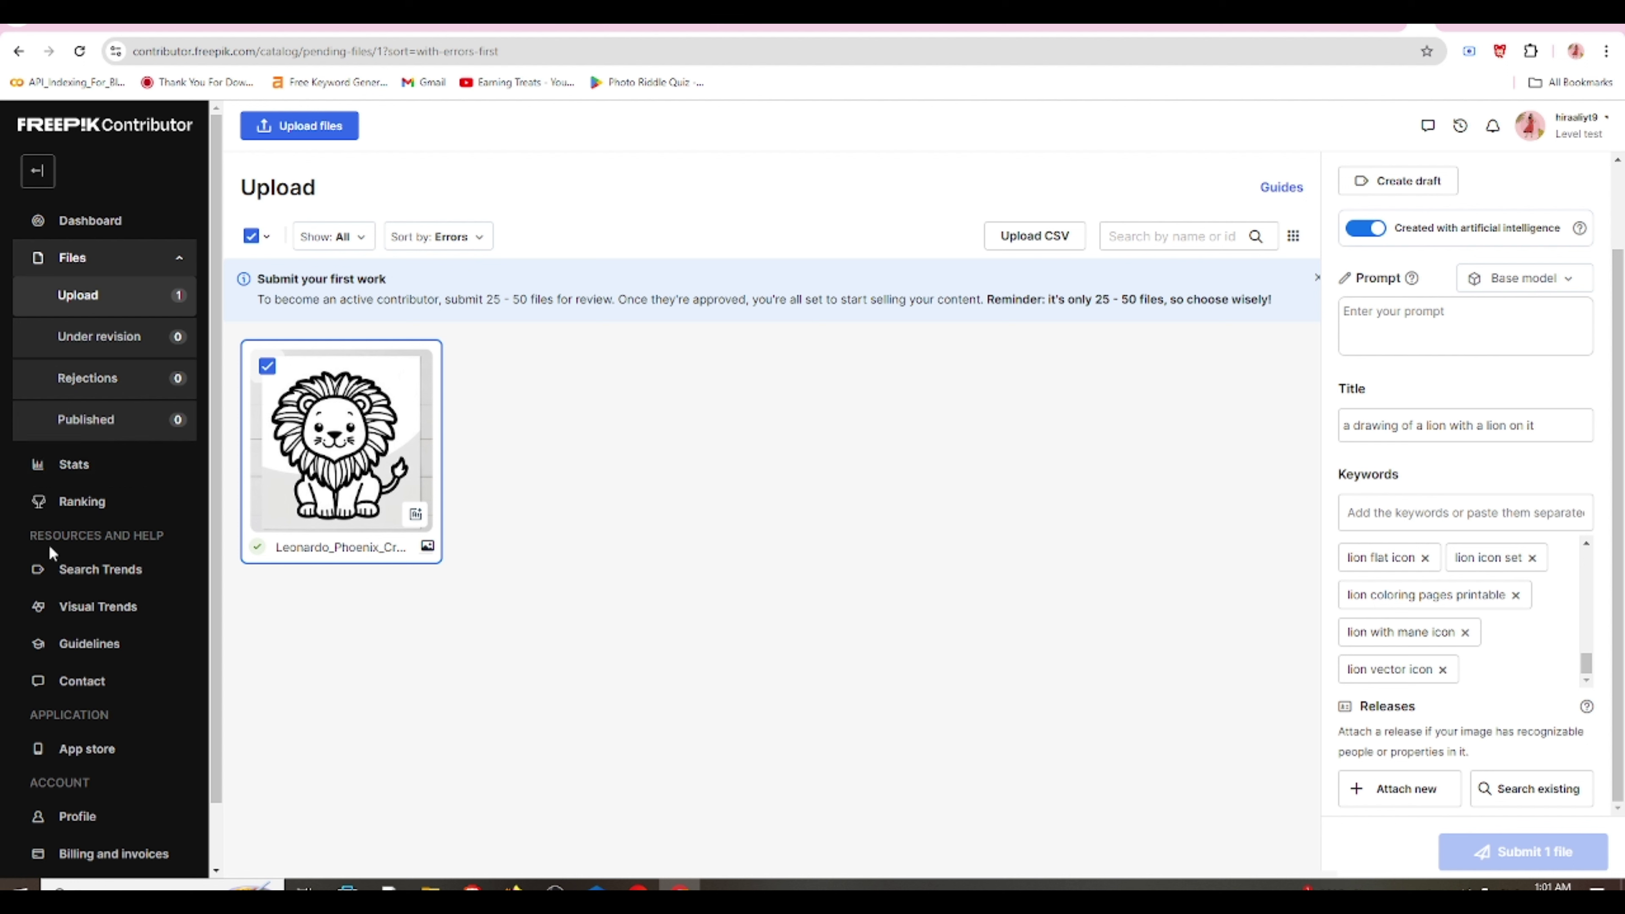
# - Look over the performance and earnings sections of the contributor stats, and view the contributor ranking
pyautogui.click(83, 472)
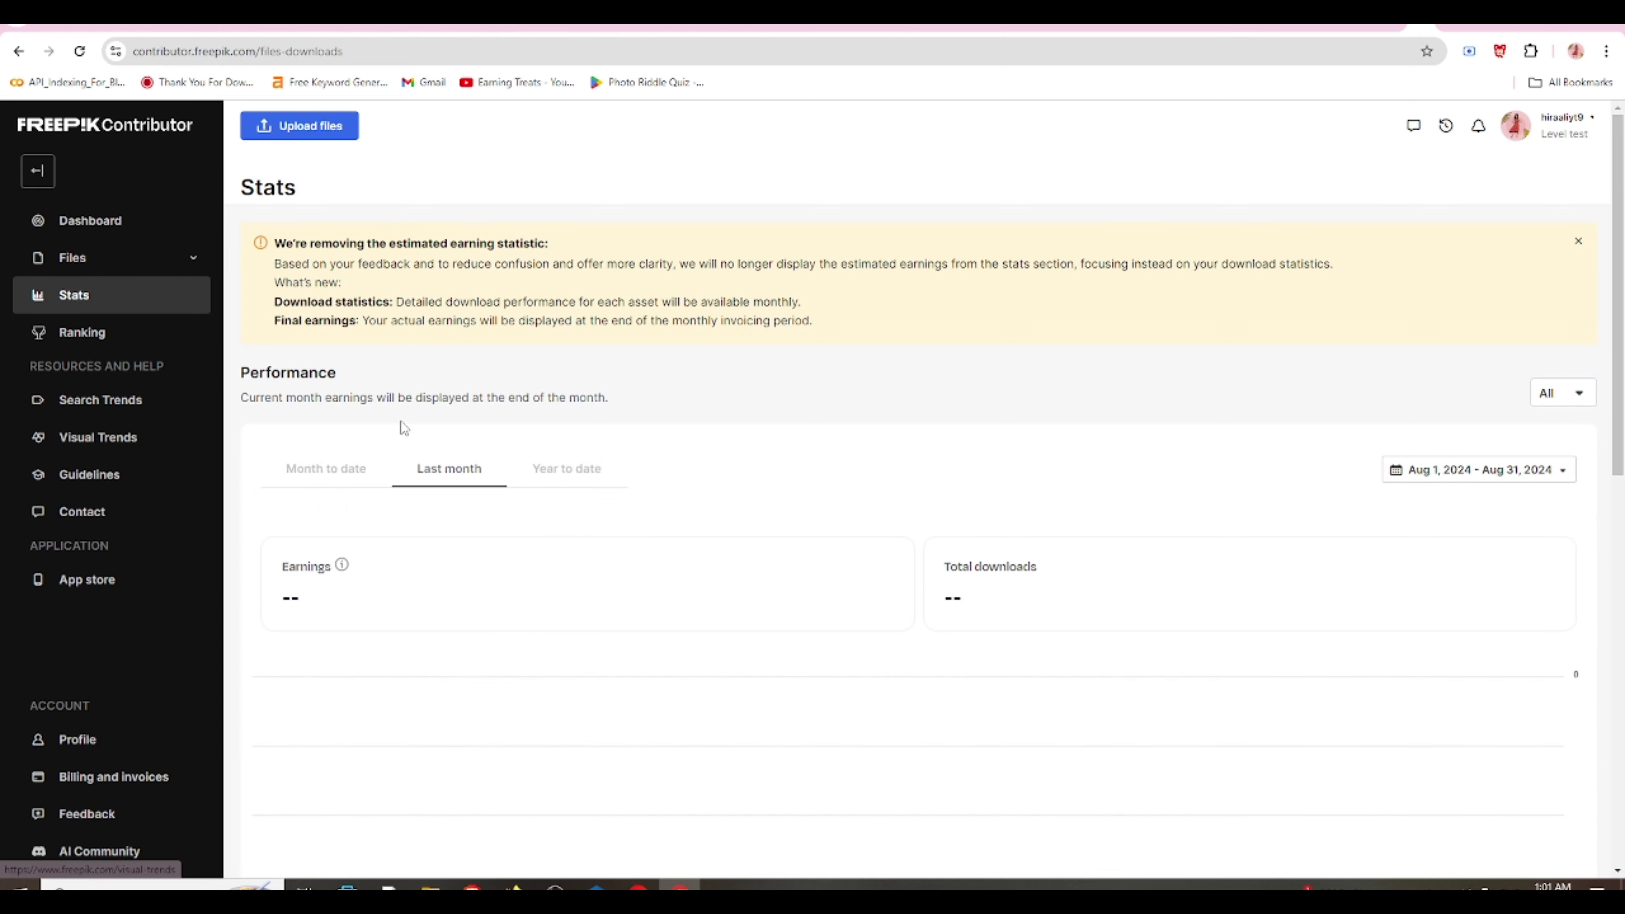
pyautogui.scroll(-3, 704, 461)
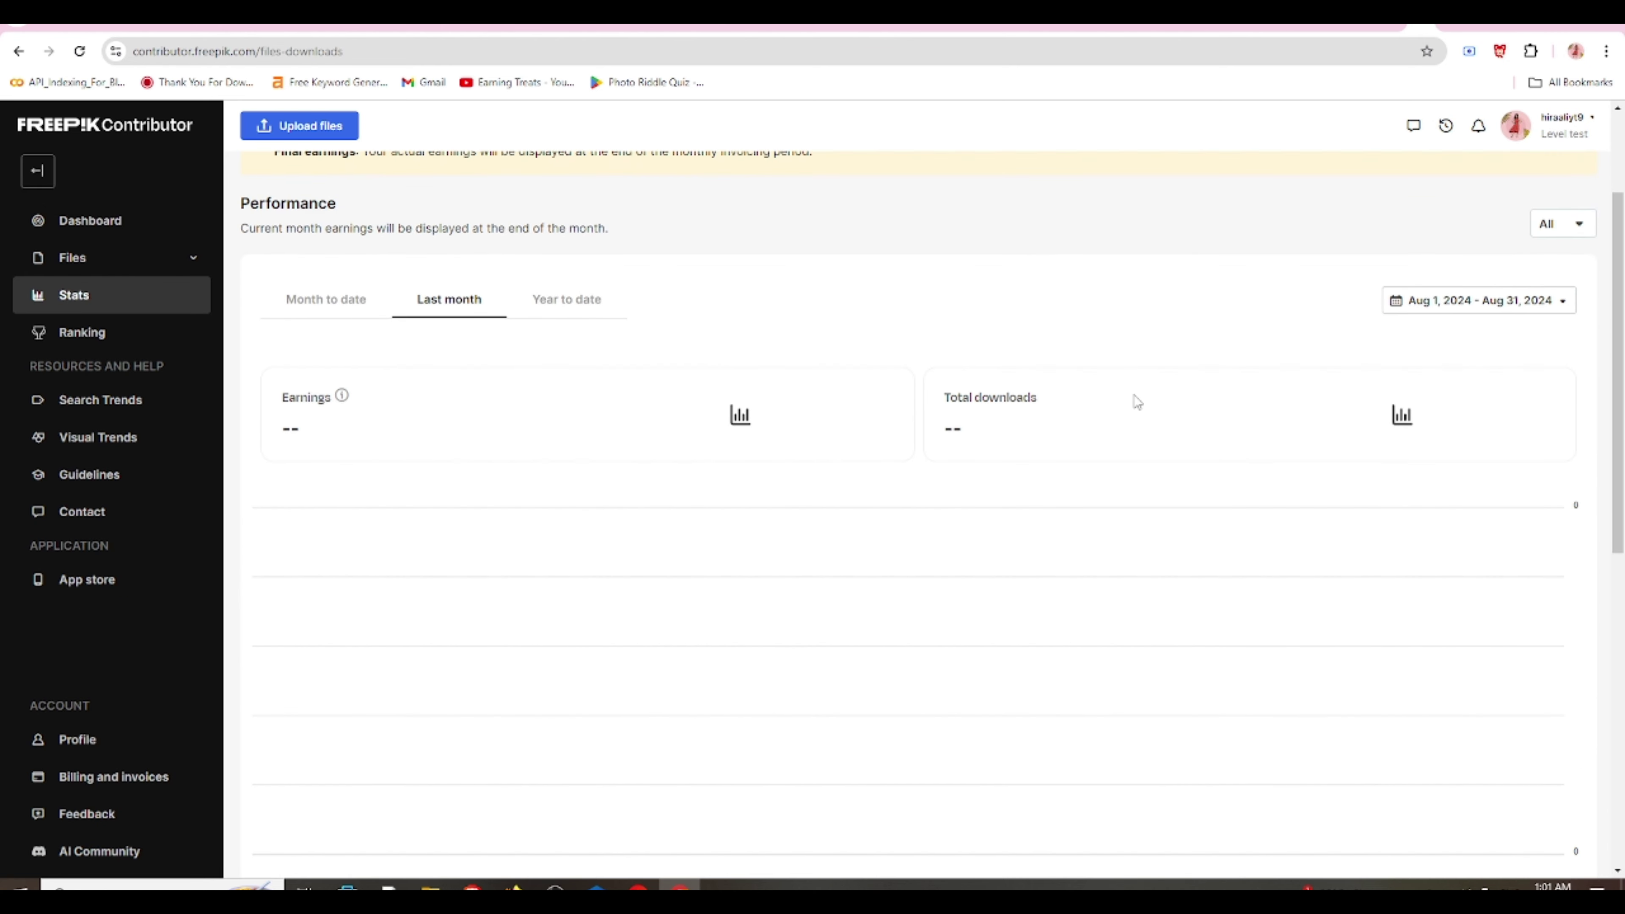
pyautogui.scroll(-3, 700, 432)
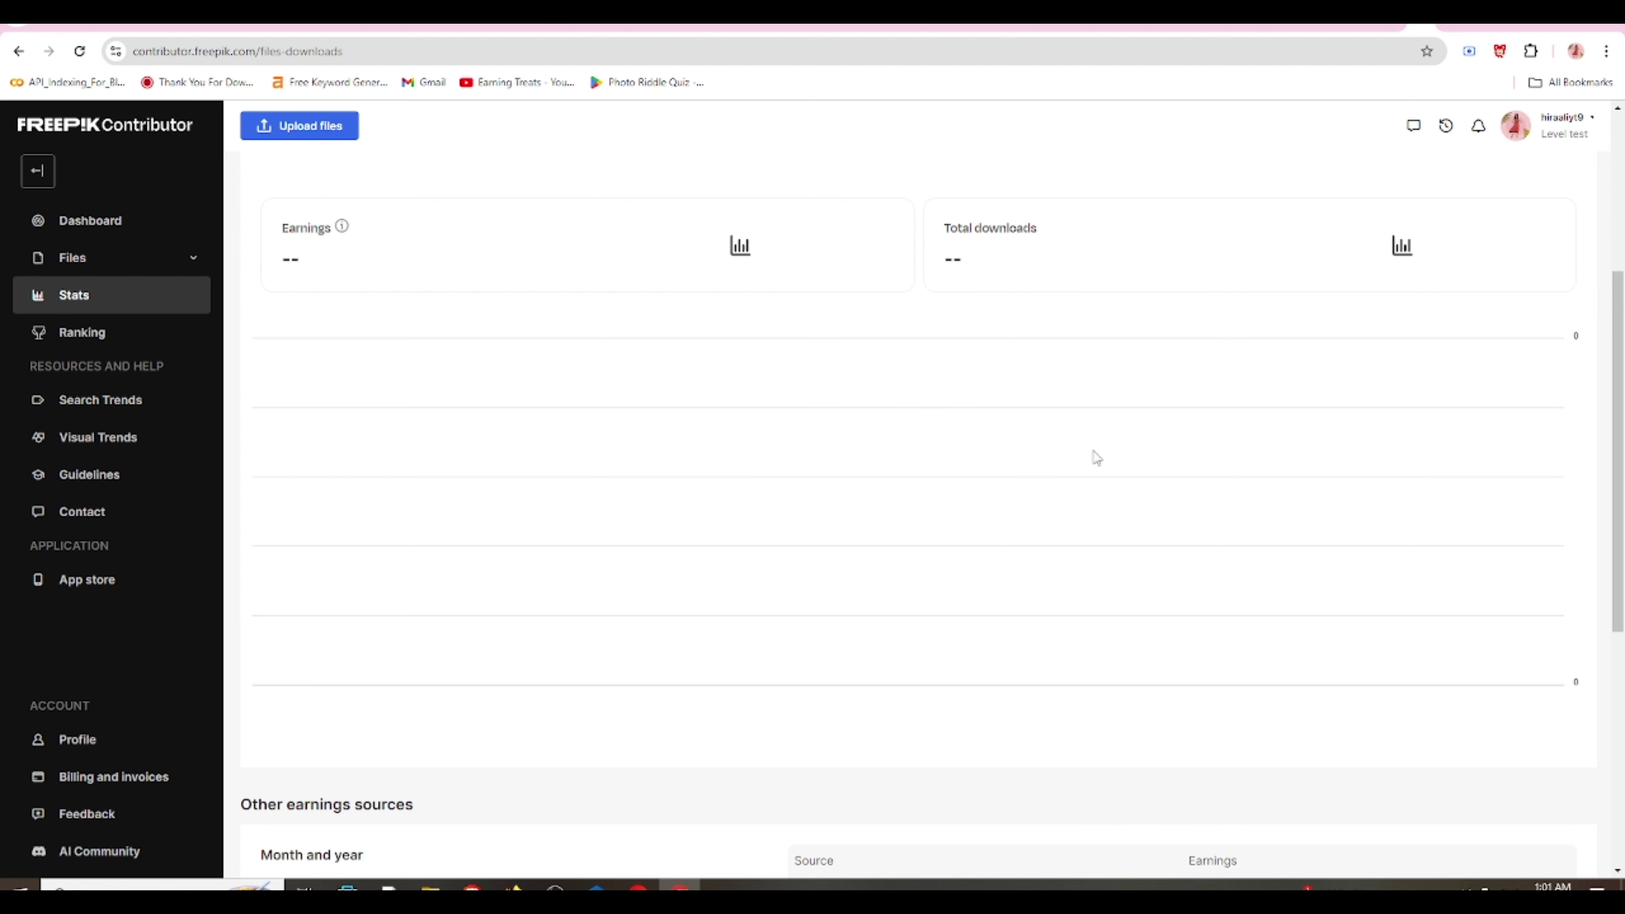
pyautogui.click(67, 336)
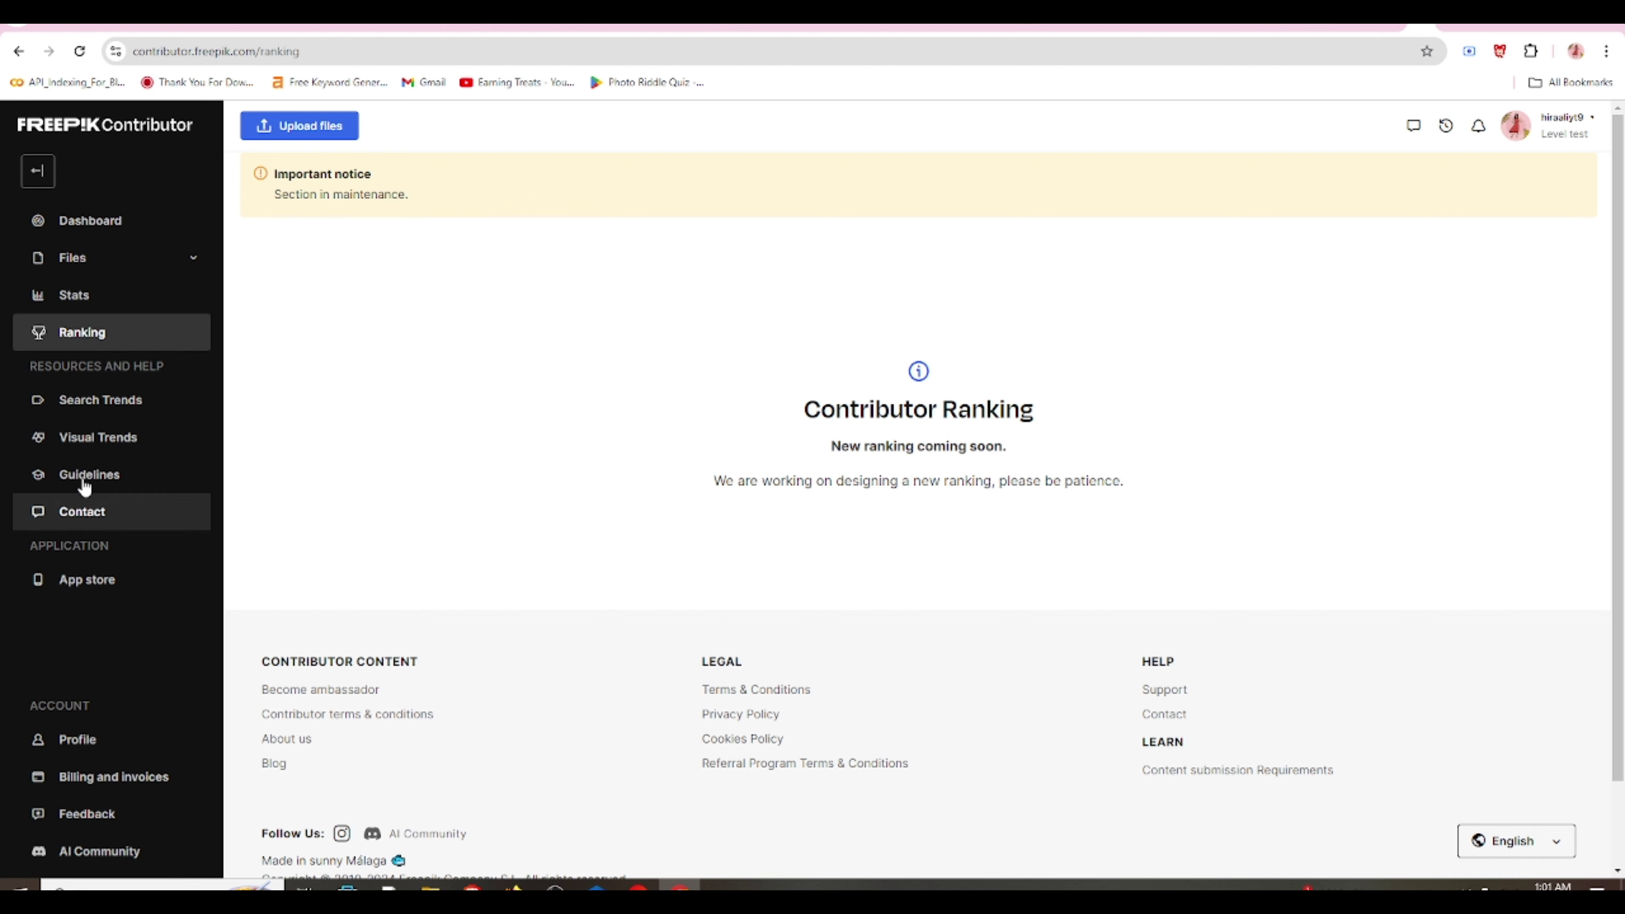
# - Examine the topics and keyword suggestions in the Search Trends chart
pyautogui.click(103, 400)
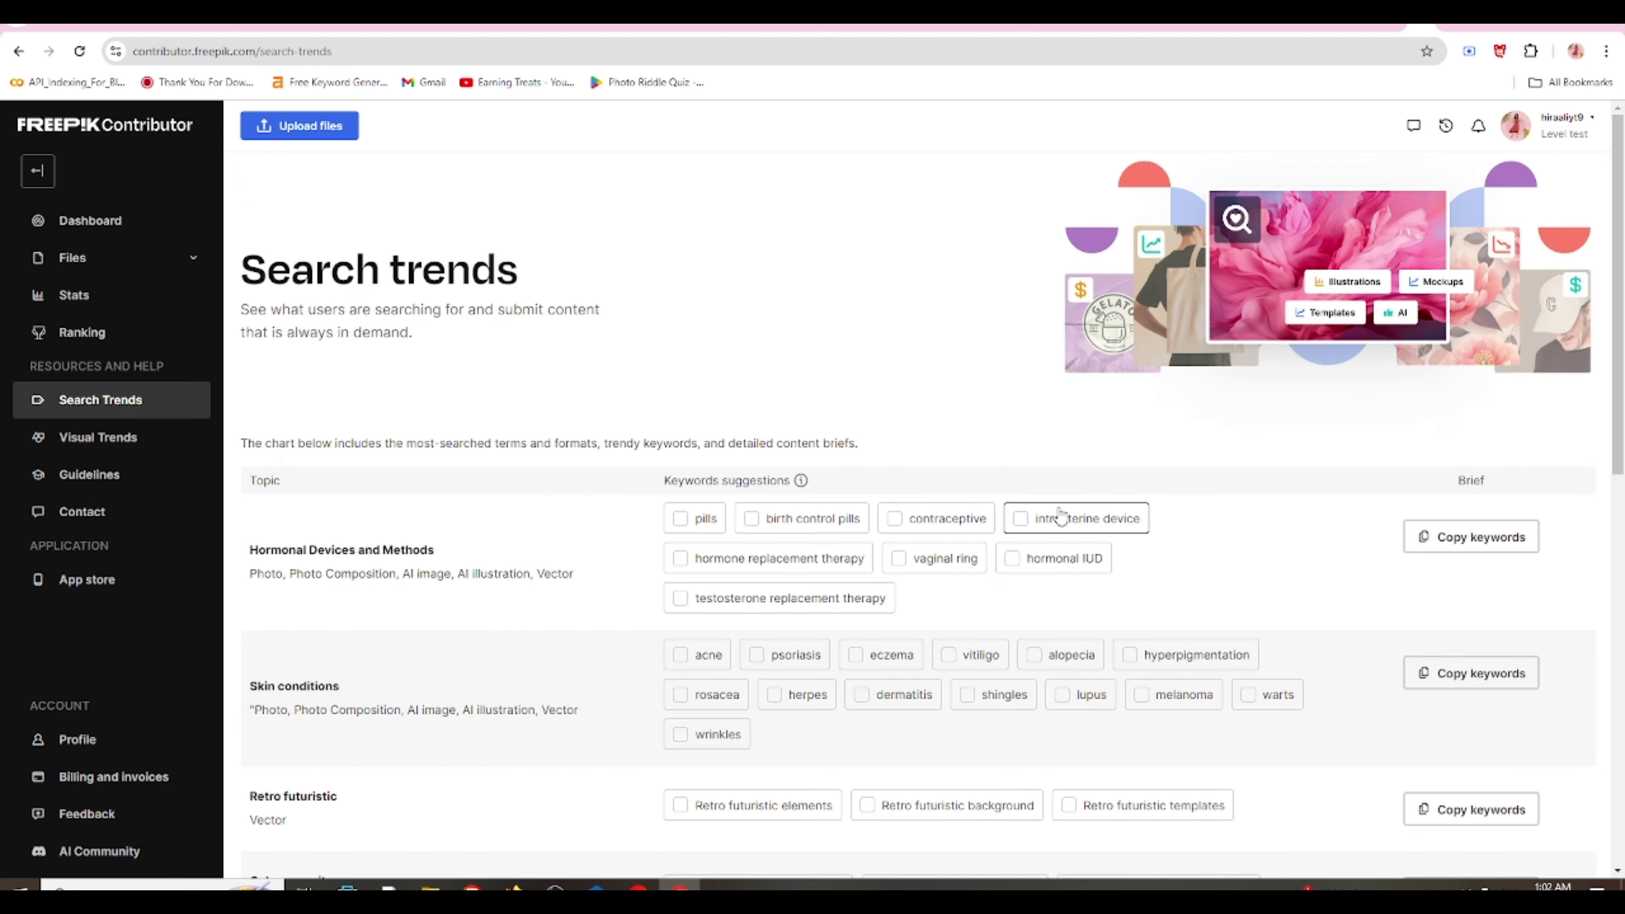
pyautogui.scroll(-3, 264, 385)
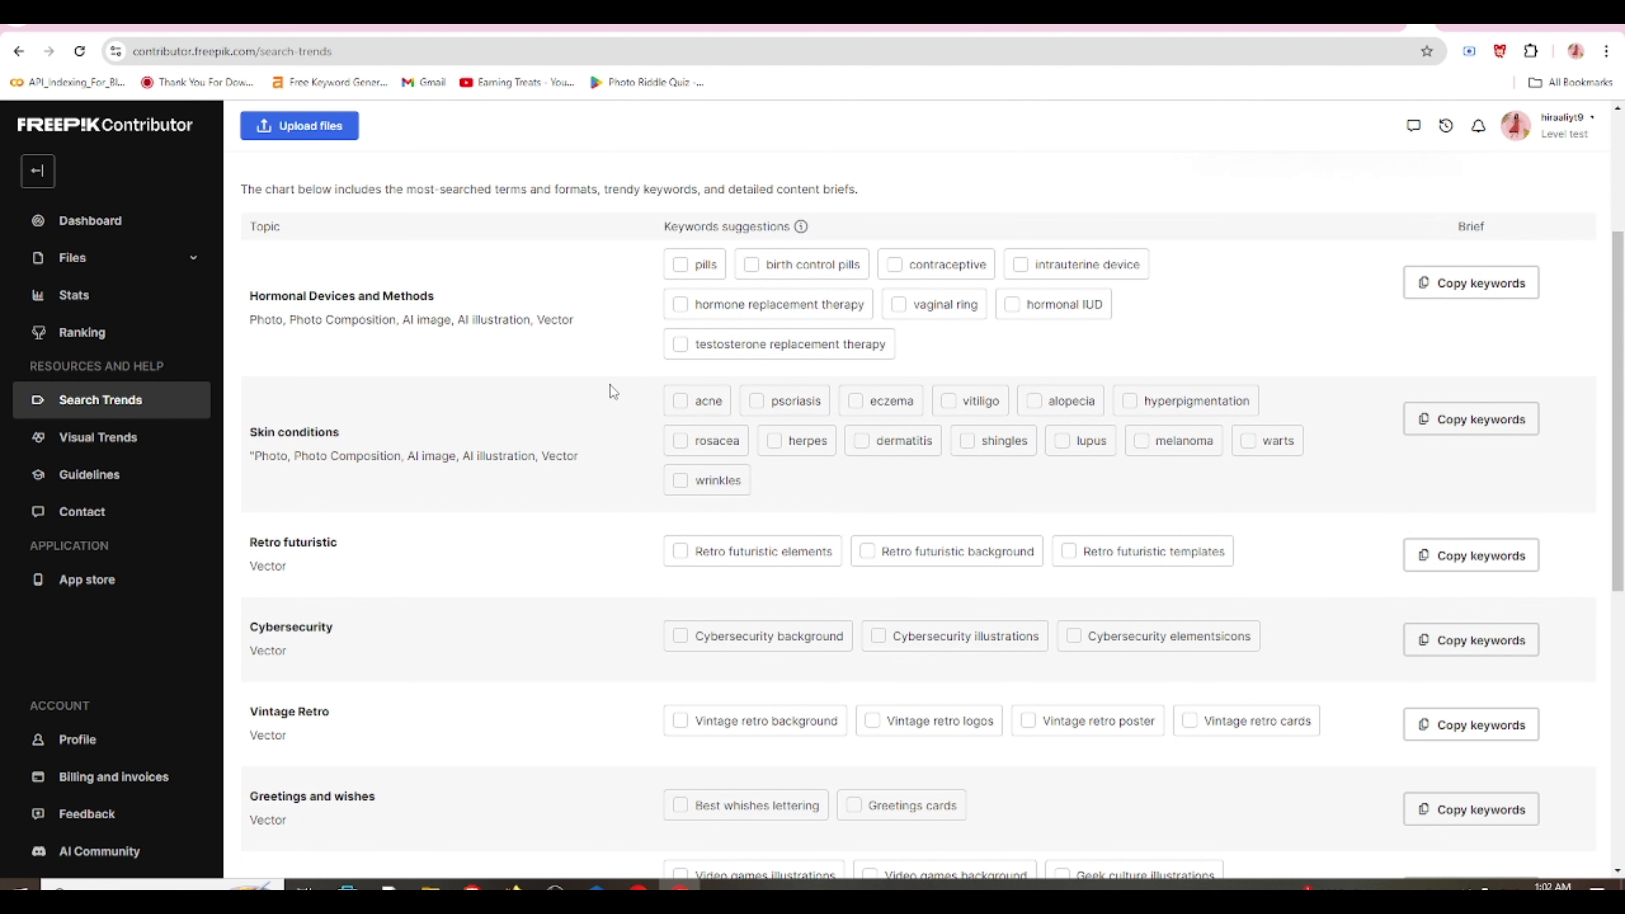
pyautogui.scroll(-7, 418, 265)
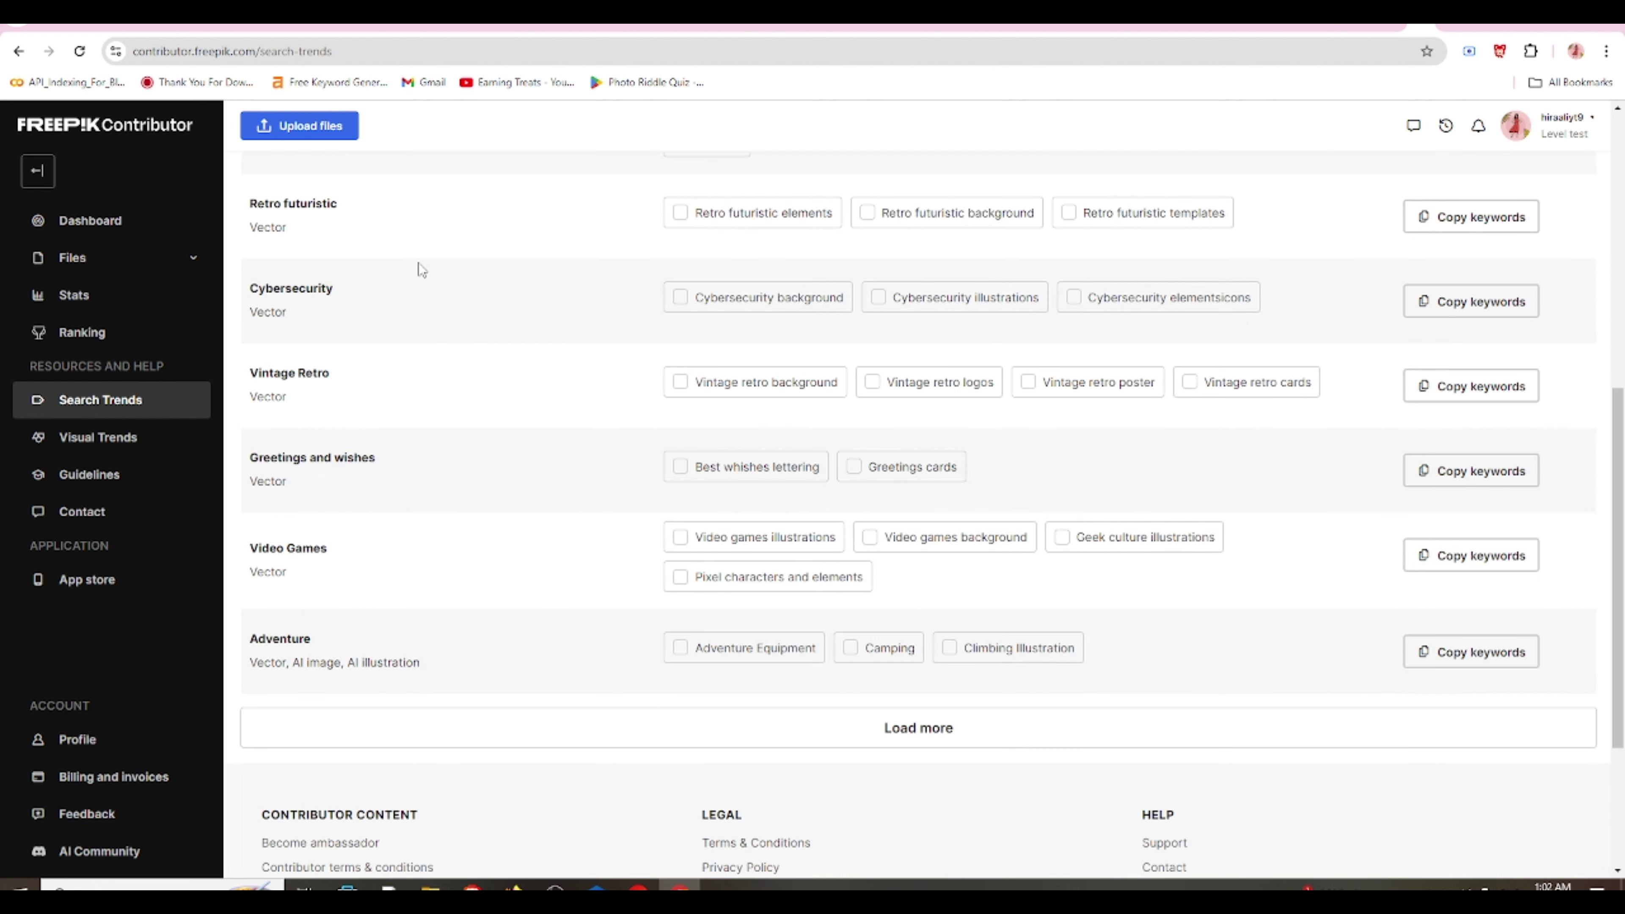
pyautogui.scroll(2, 592, 450)
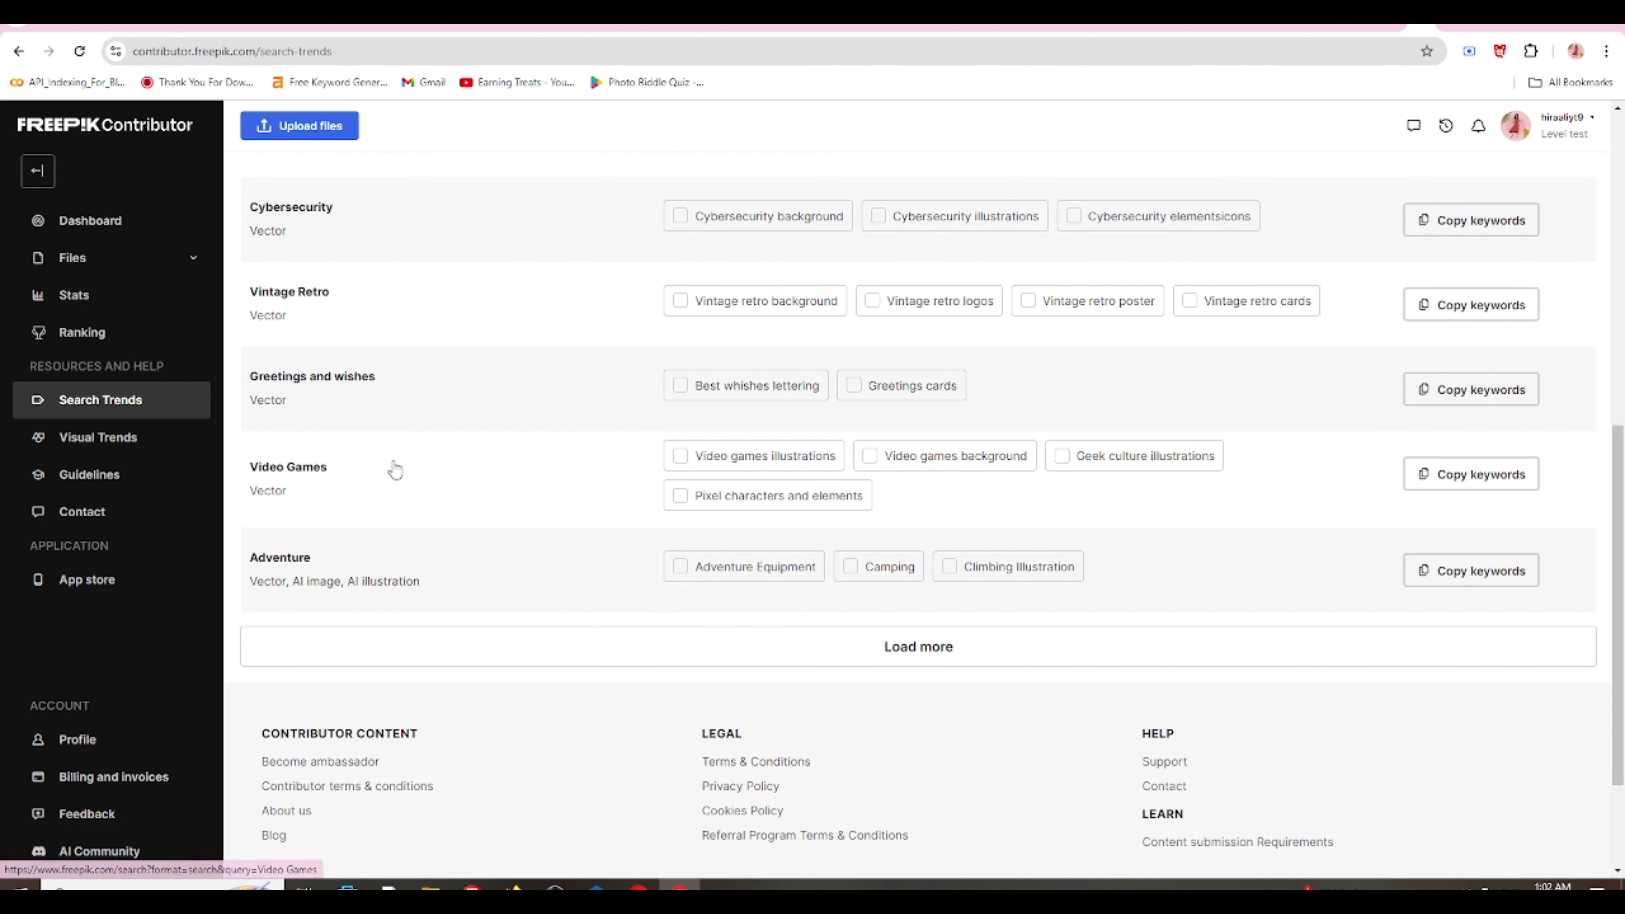
pyautogui.scroll(1, 490, 498)
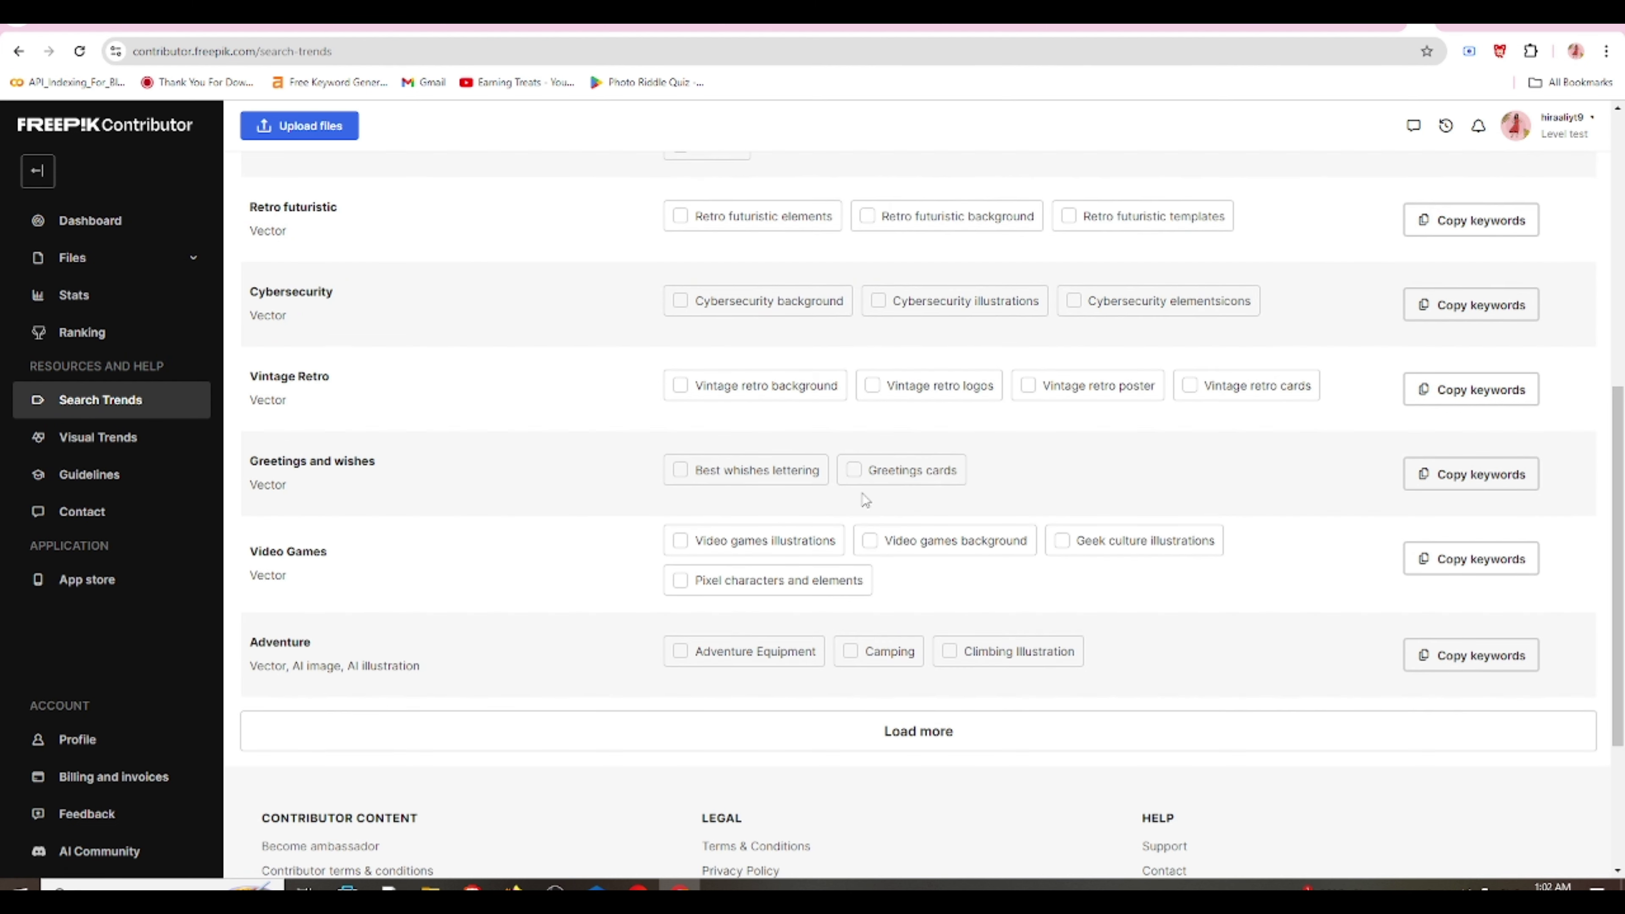
pyautogui.scroll(2, 857, 410)
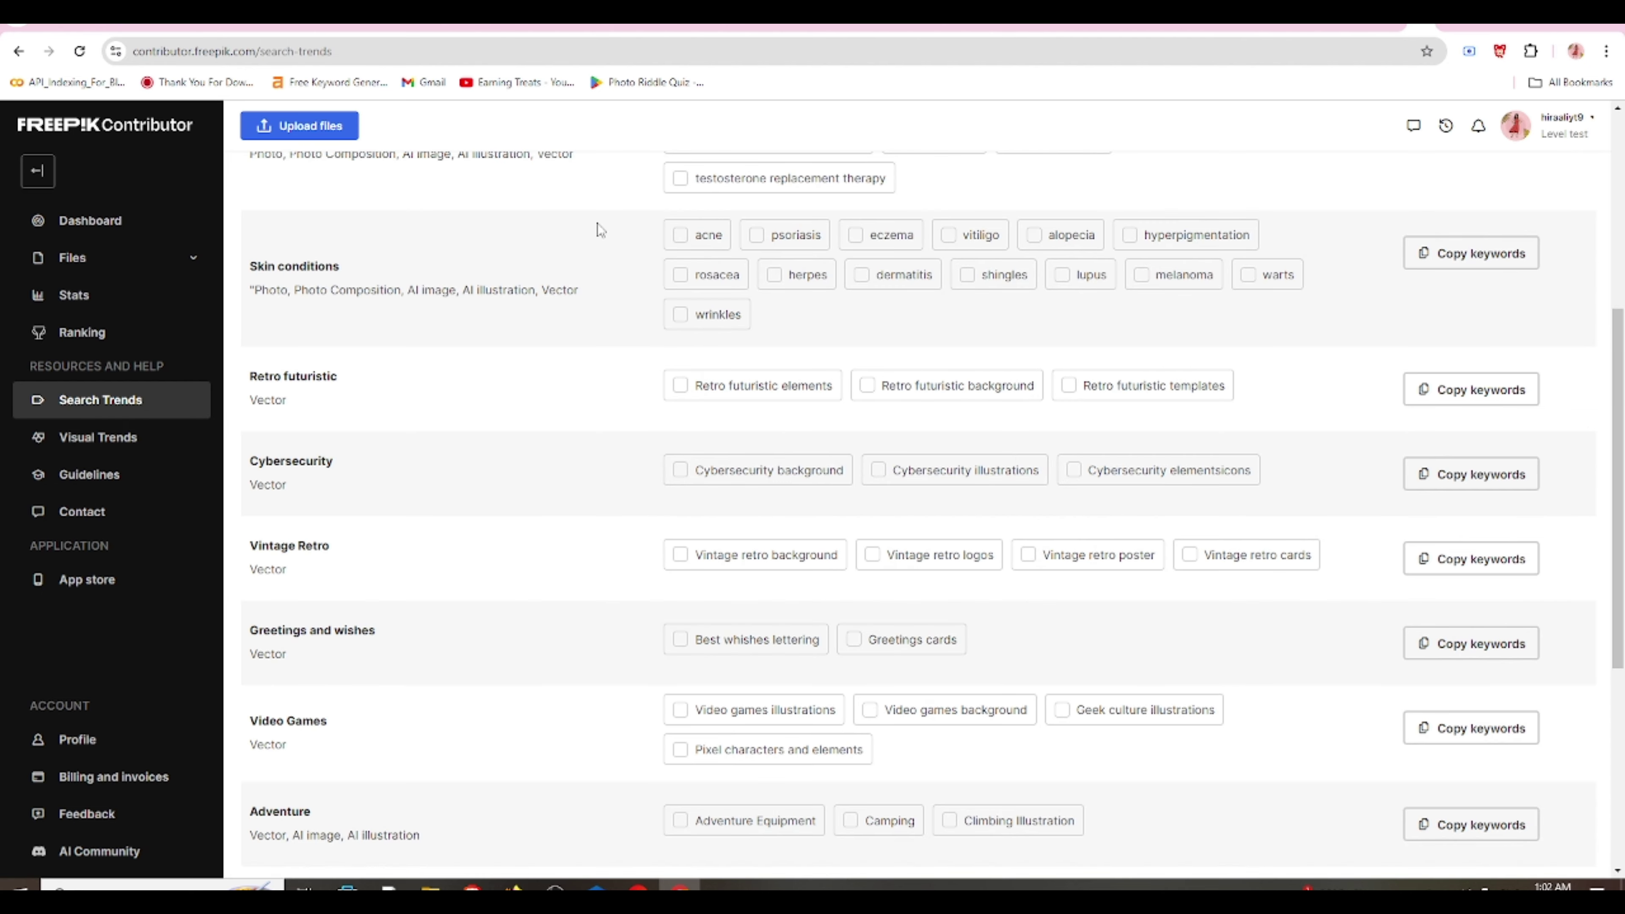
# - Look through the Search Trends topics again, and view the Visual Trends page before returning to the contributor panel
pyautogui.scroll(5, 1099, 451)
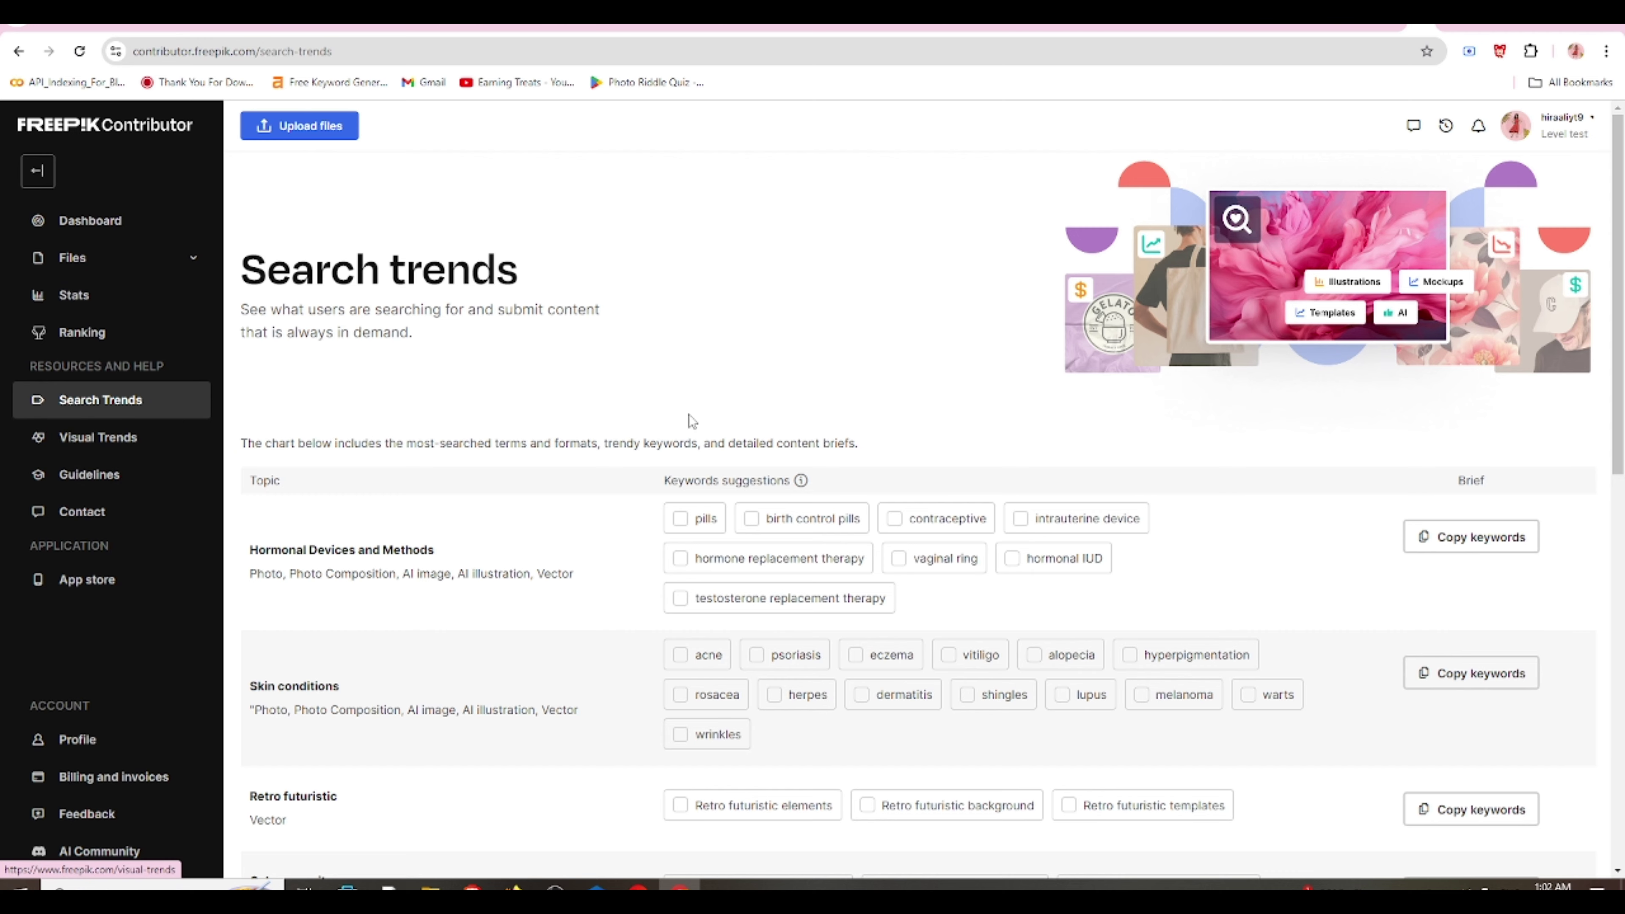
pyautogui.scroll(-3, 602, 478)
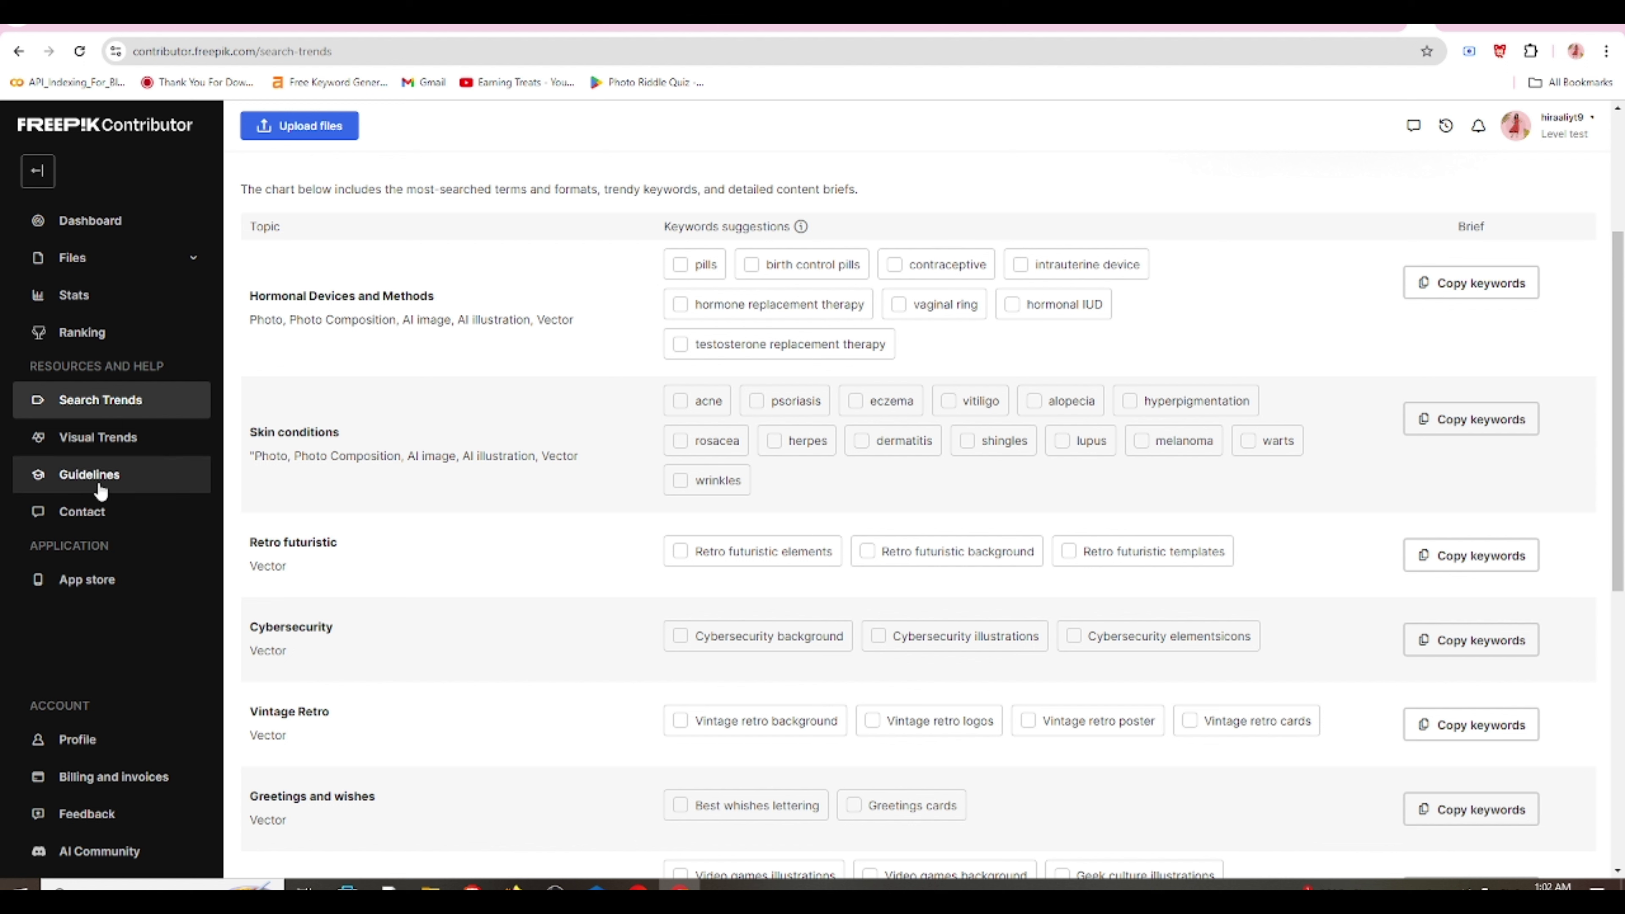
pyautogui.click(138, 438)
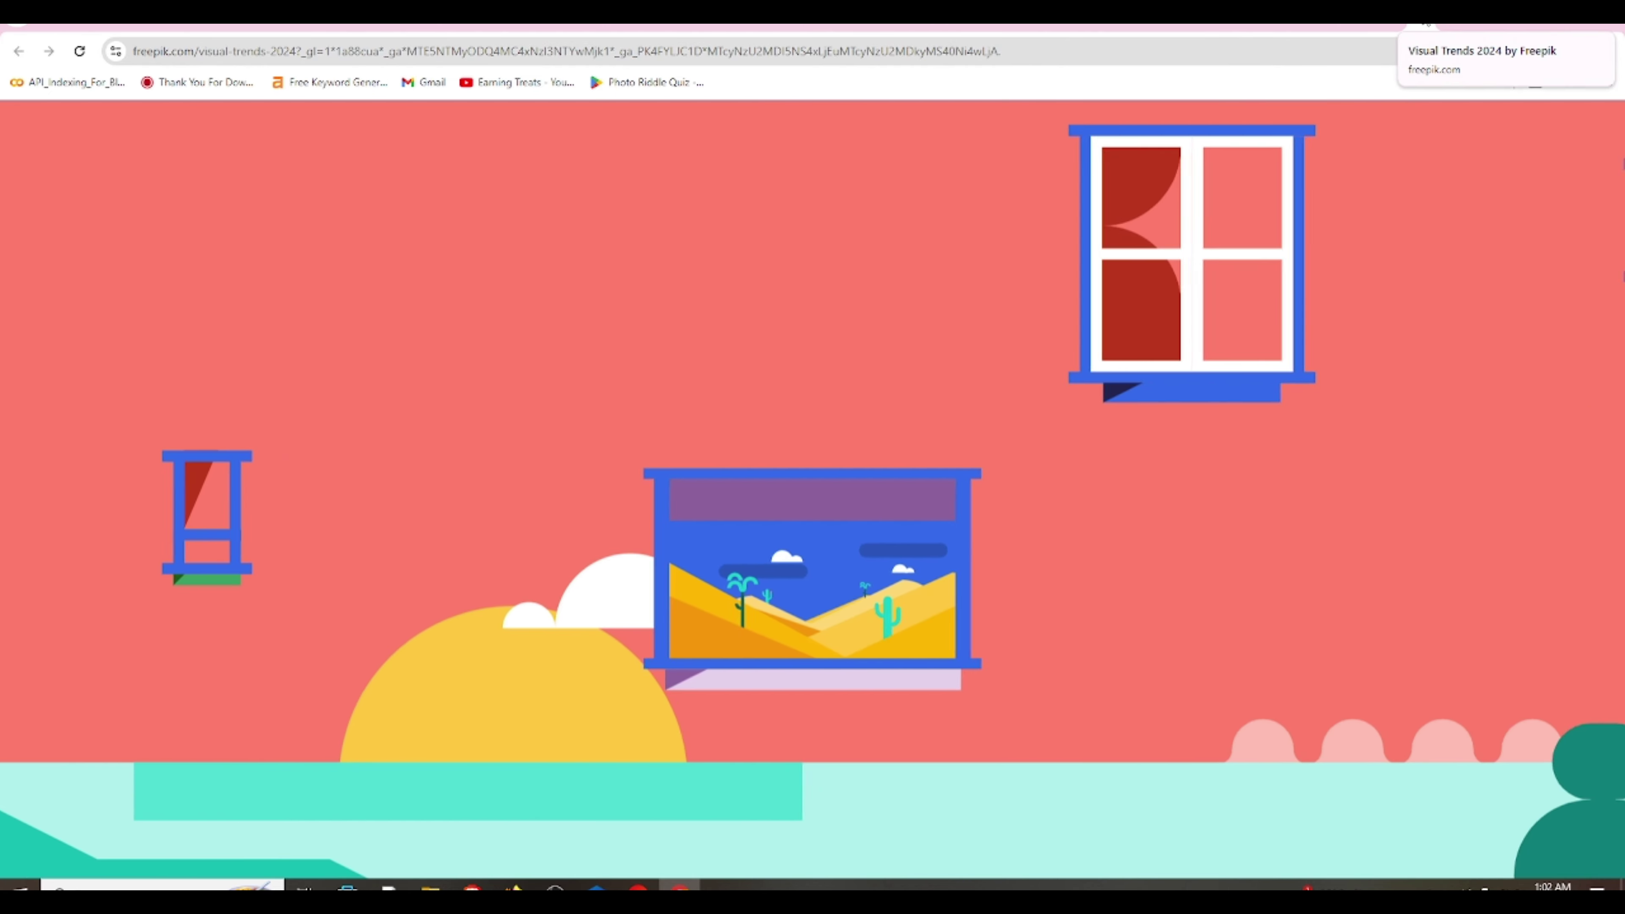
pyautogui.click(1425, 26)
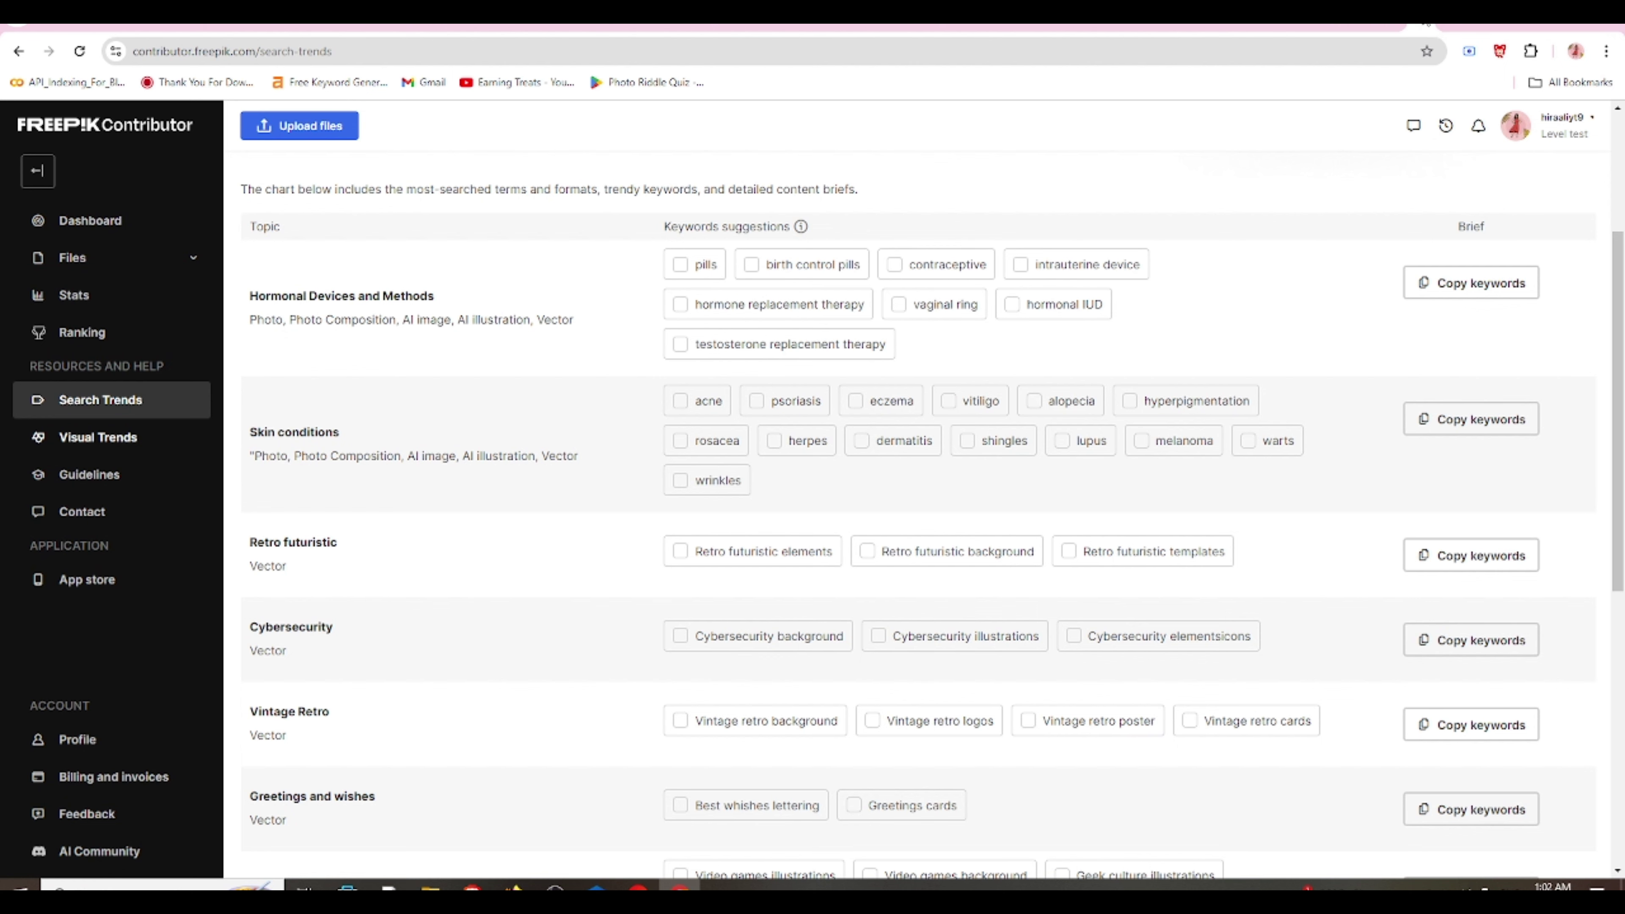
pyautogui.scroll(-1, 191, 682)
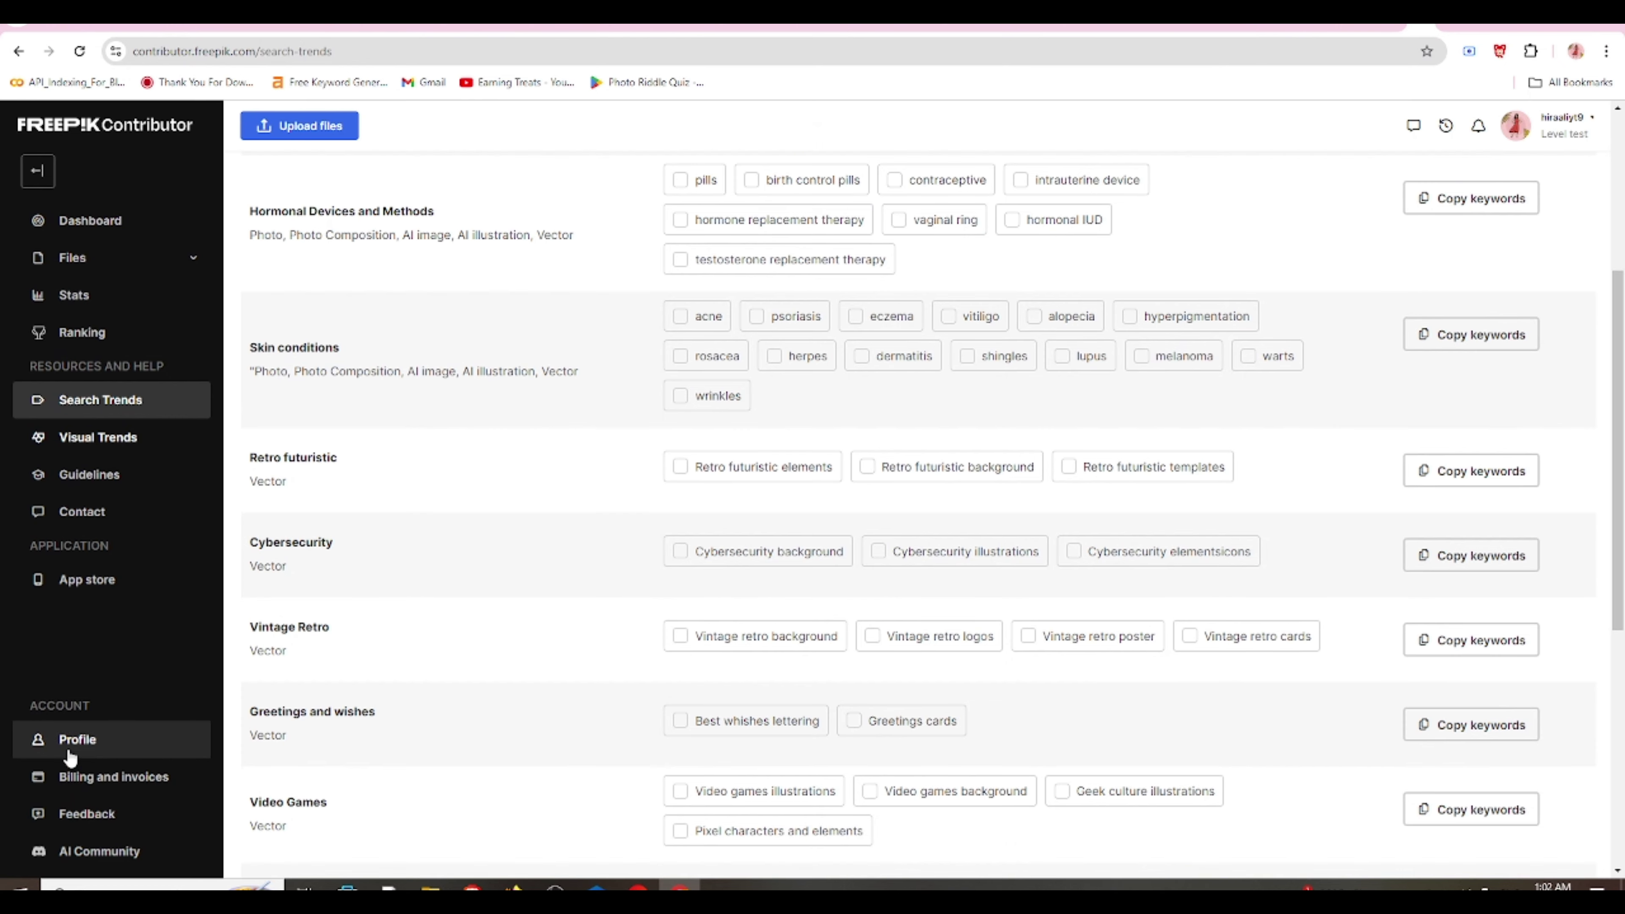
# - Look over the contributor profile's information, professional portfolio, social and notifications sections
pyautogui.click(75, 758)
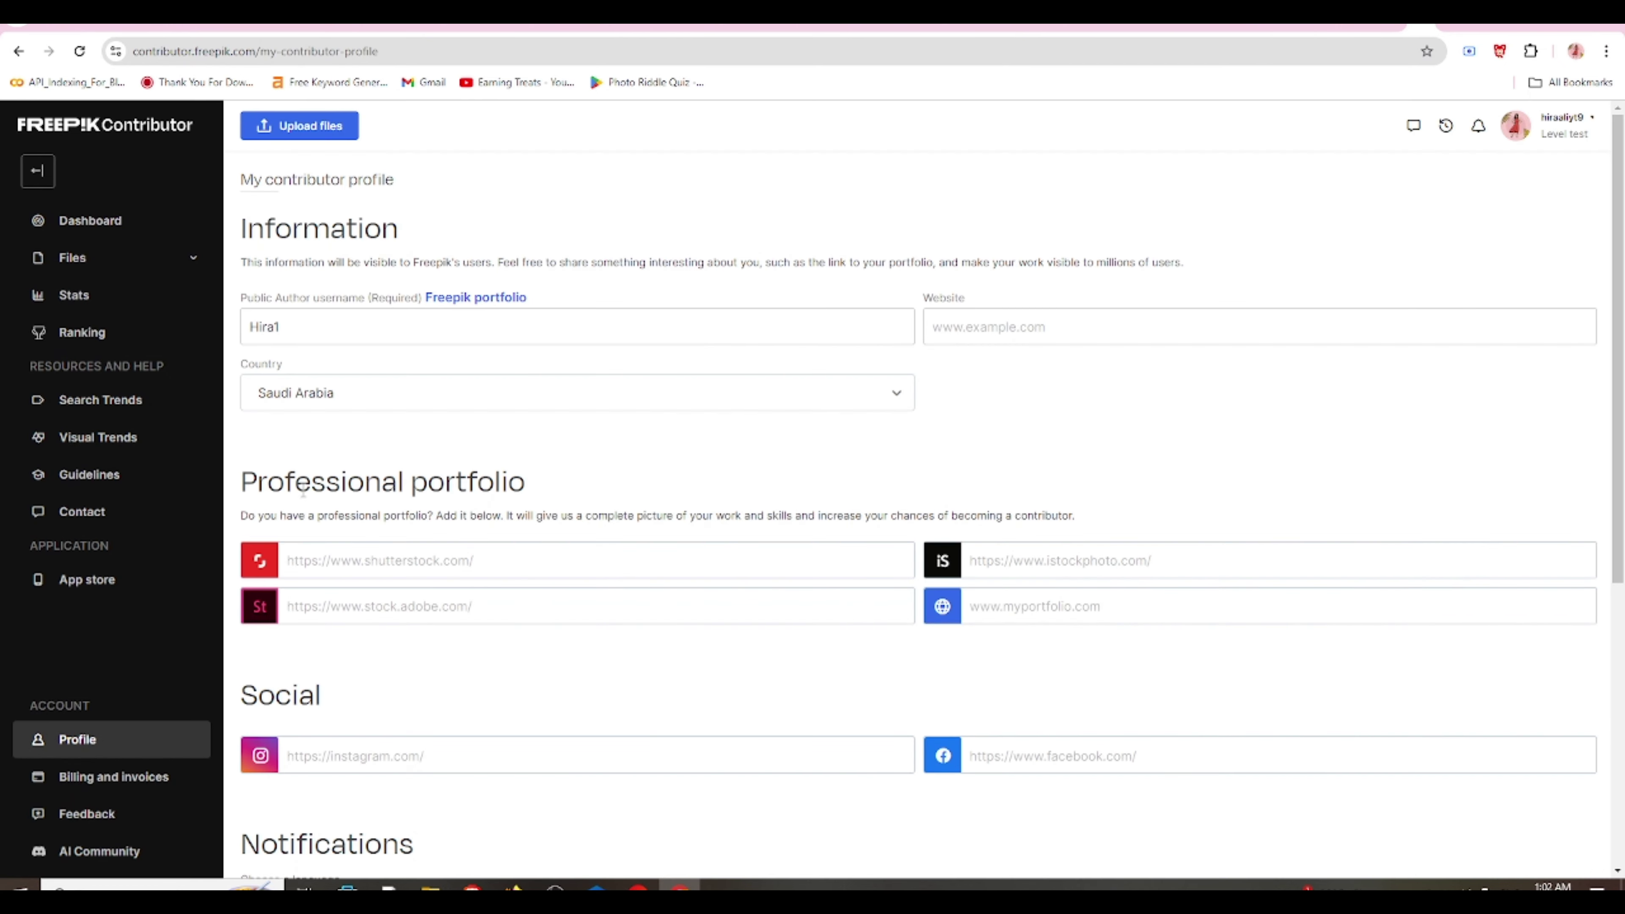
pyautogui.scroll(-6, 1394, 433)
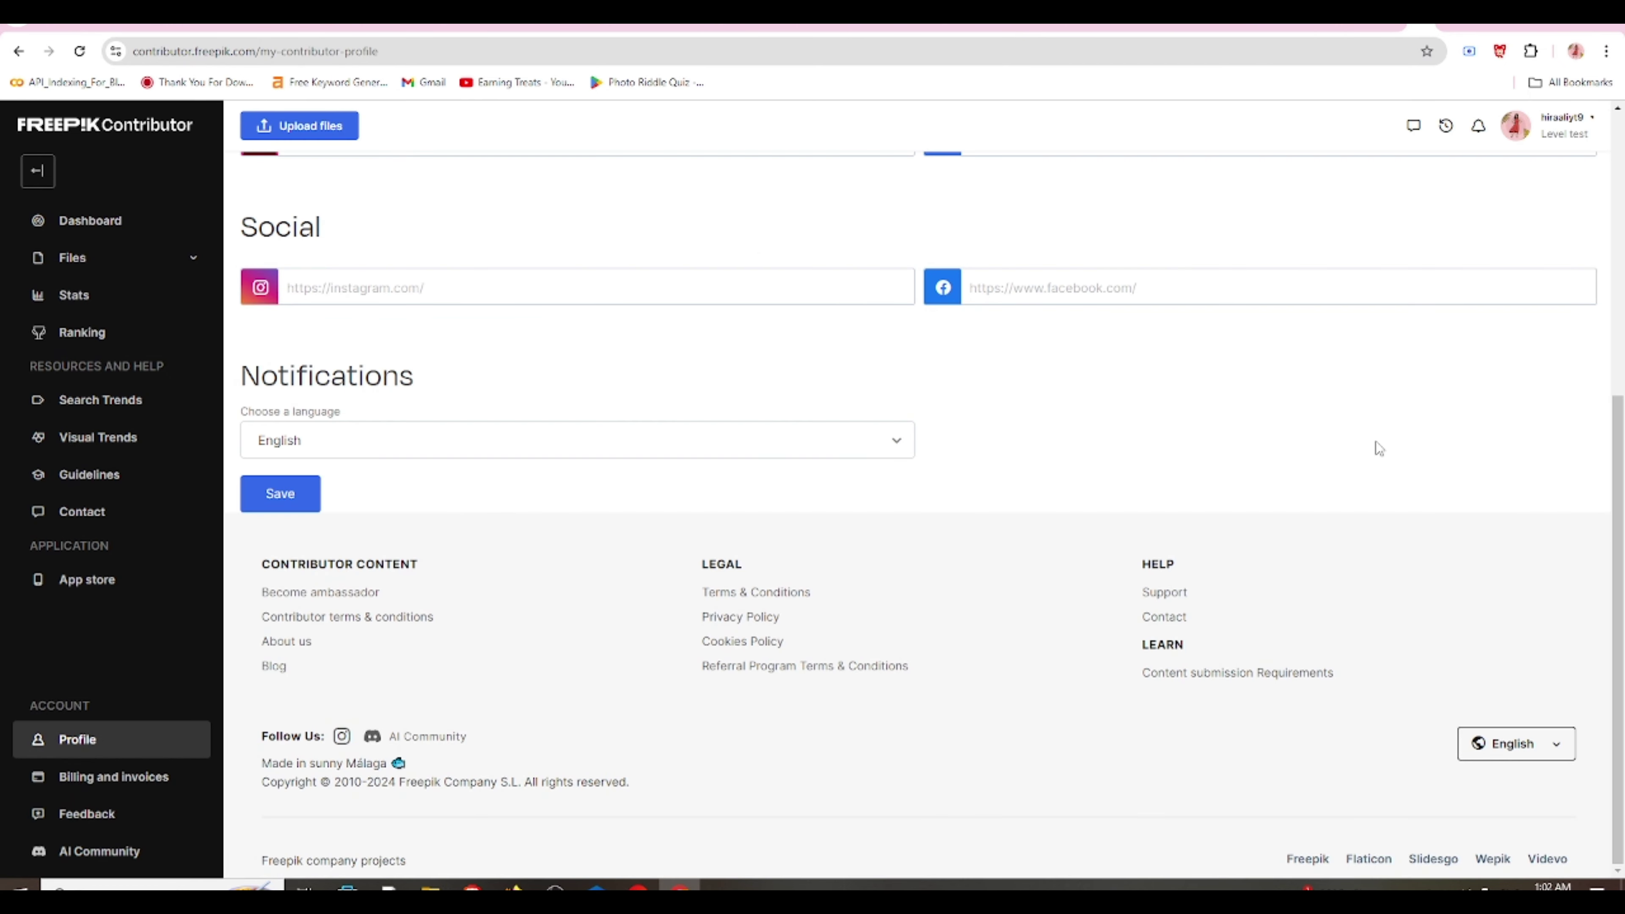
pyautogui.scroll(3, 1375, 450)
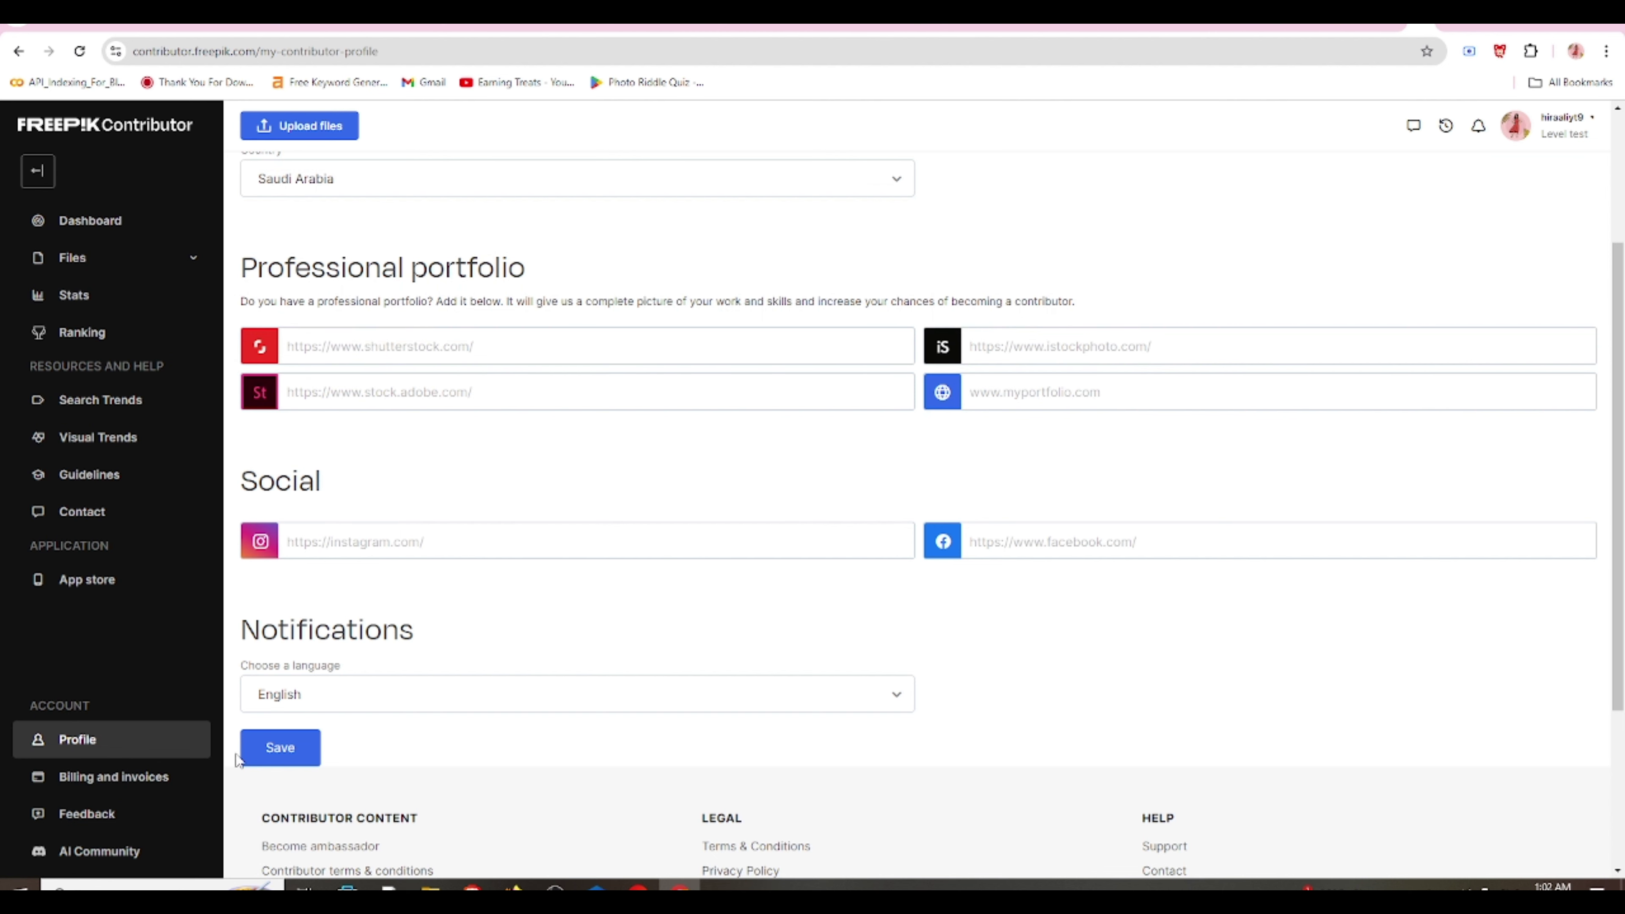
# - Open the billing and invoices area and view the Tax center's invoices, contracts, agreements and documents pages
pyautogui.click(87, 779)
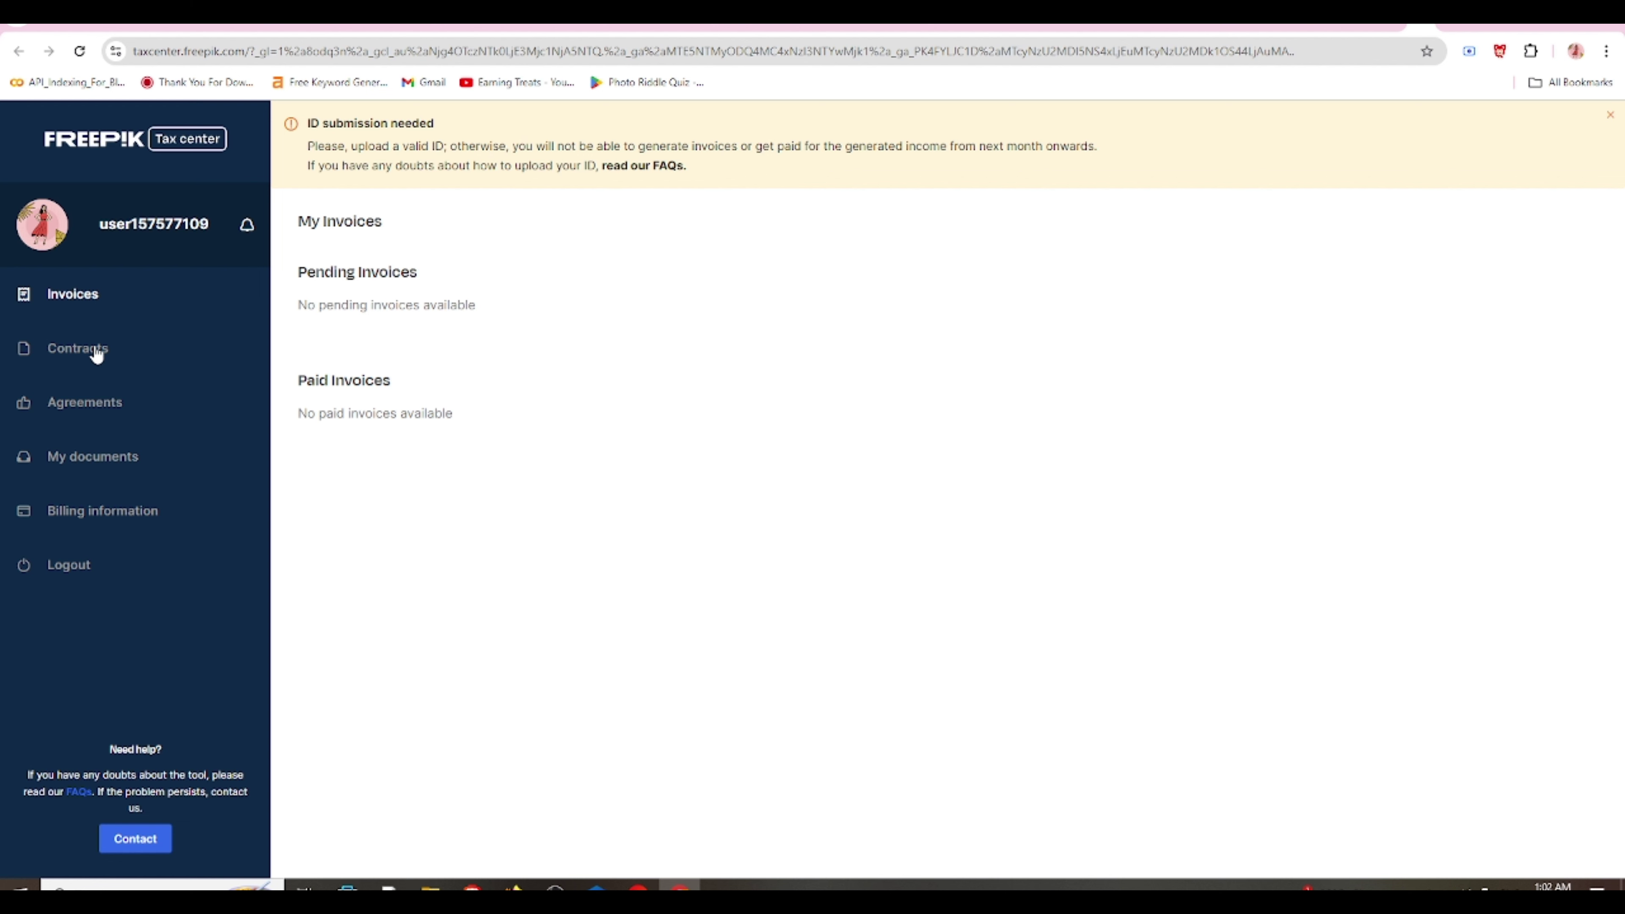
pyautogui.click(82, 359)
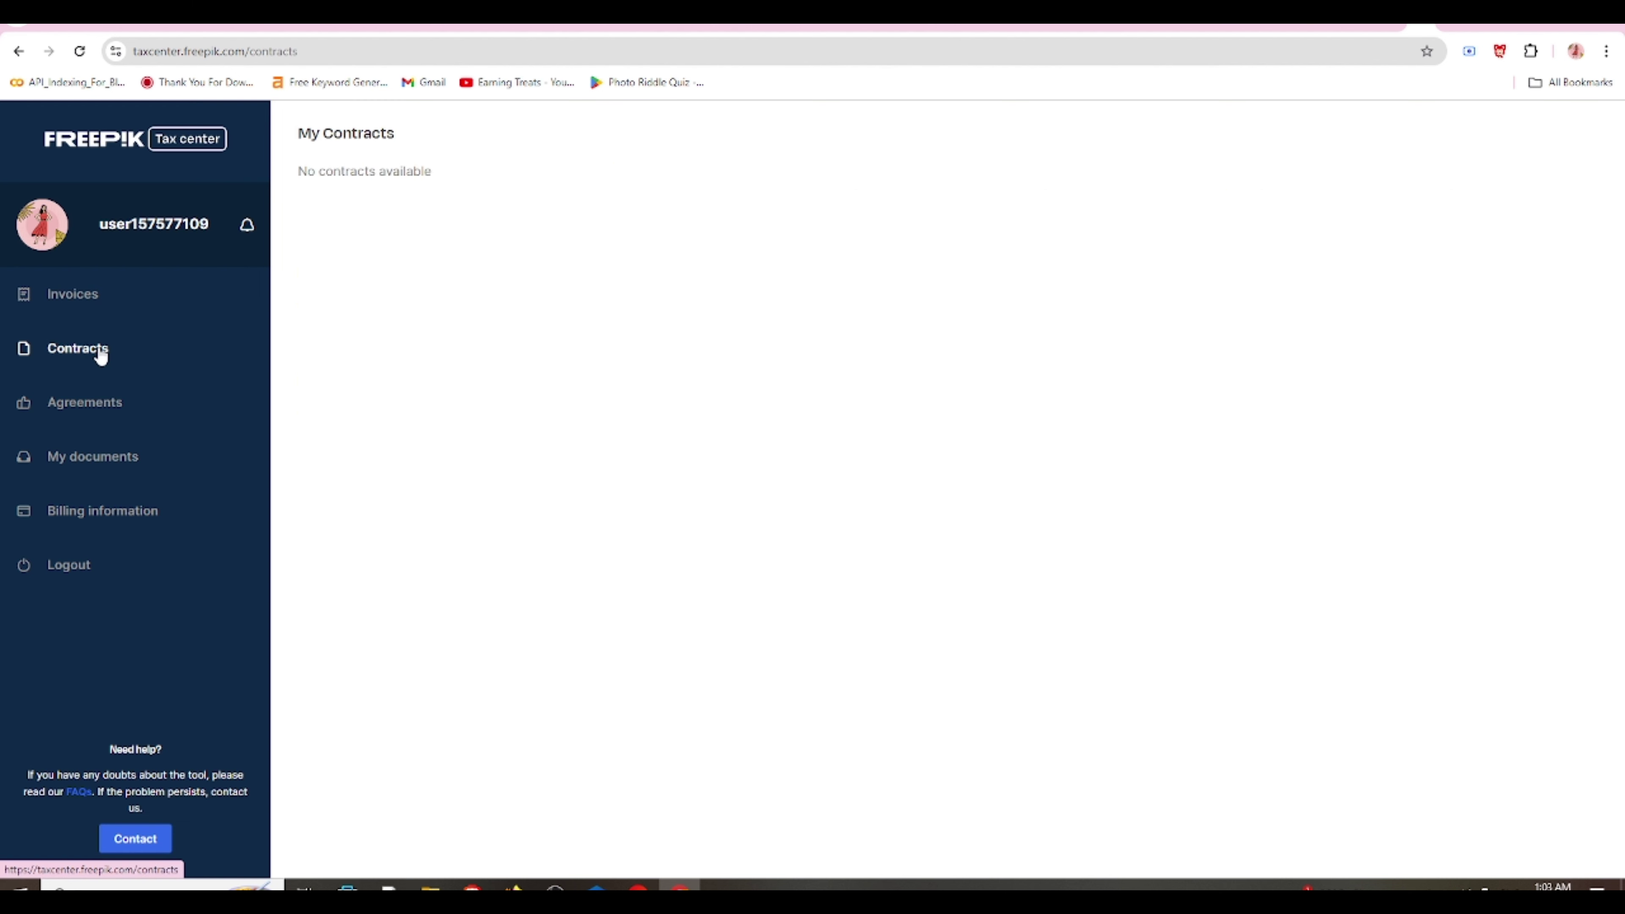
pyautogui.click(77, 416)
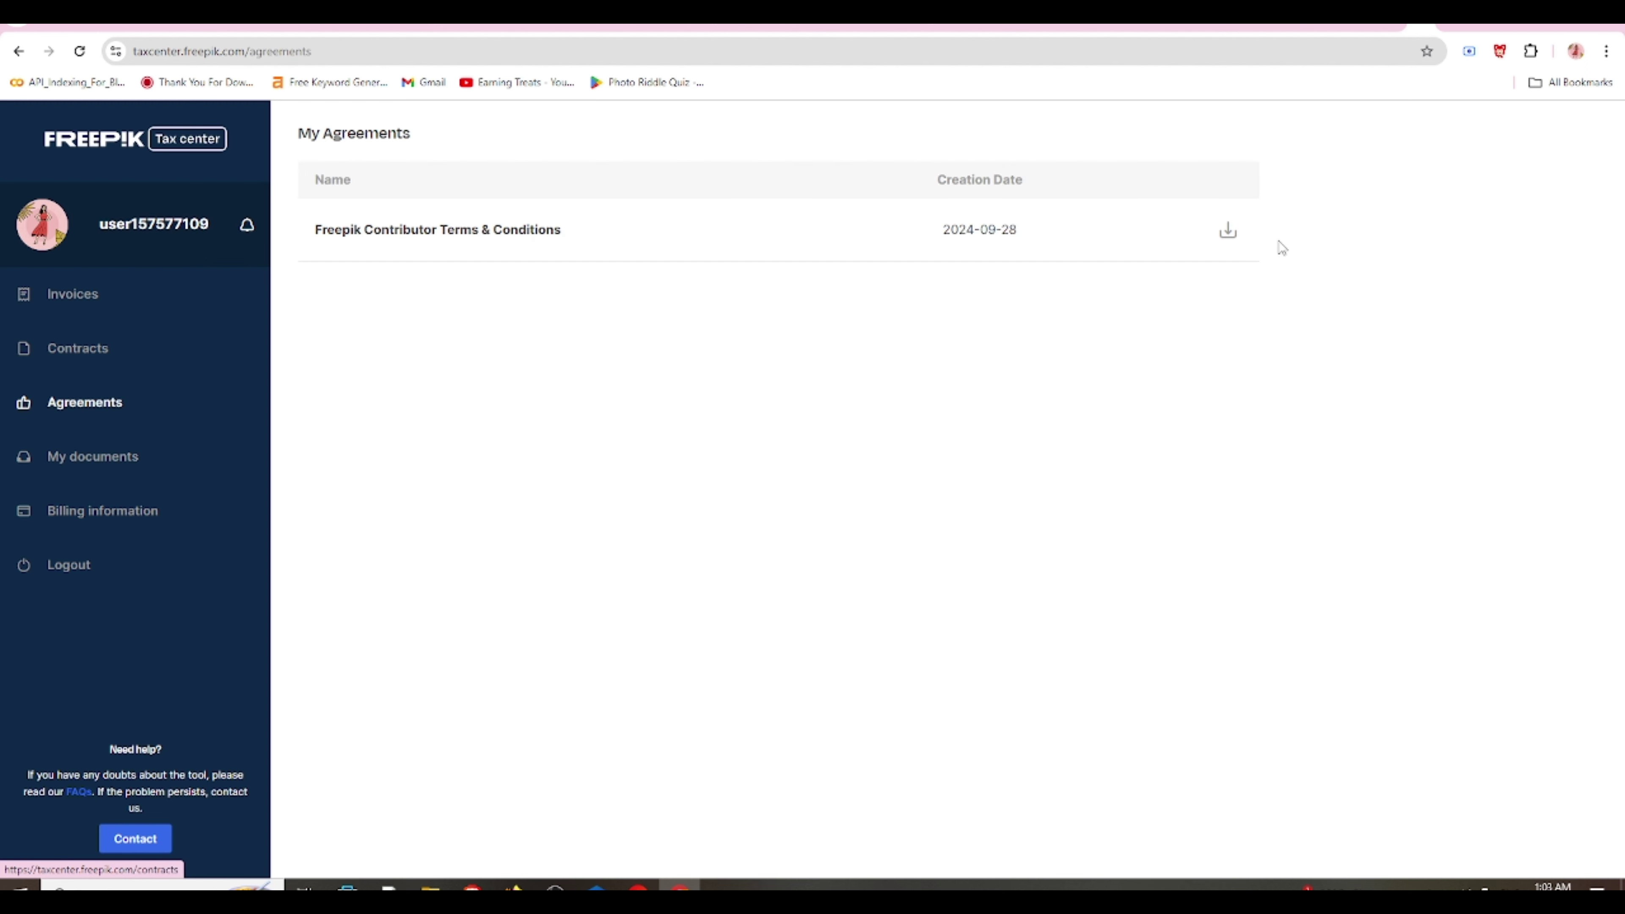
pyautogui.click(83, 467)
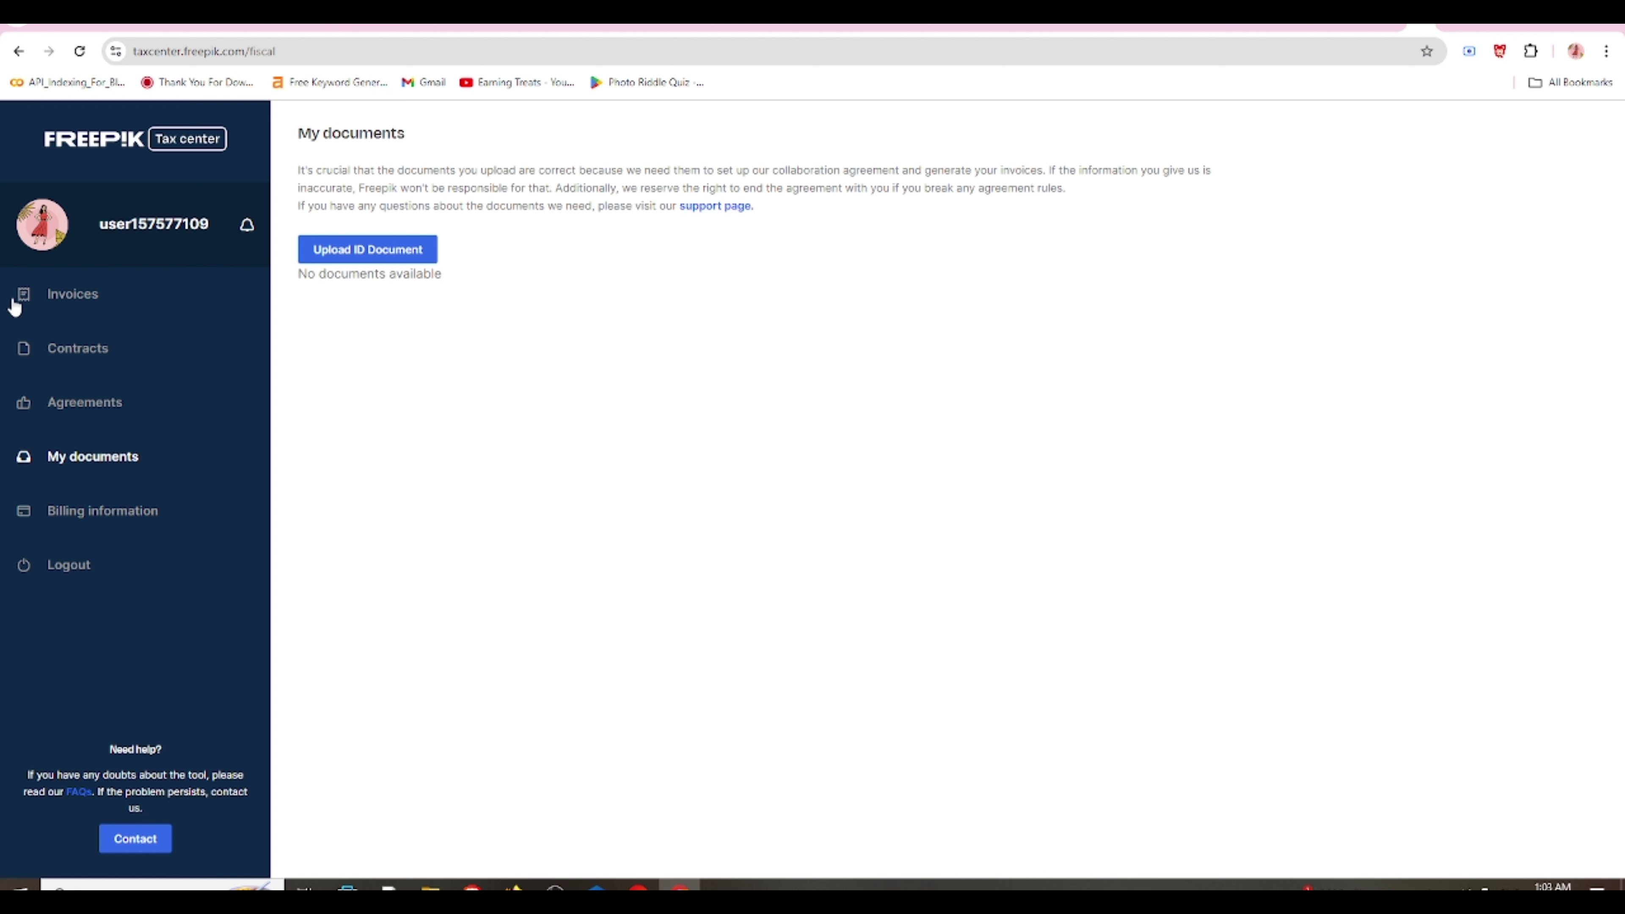
# - Examine the personal and billing fields of the billing information form, and show the available payment methods
pyautogui.click(100, 522)
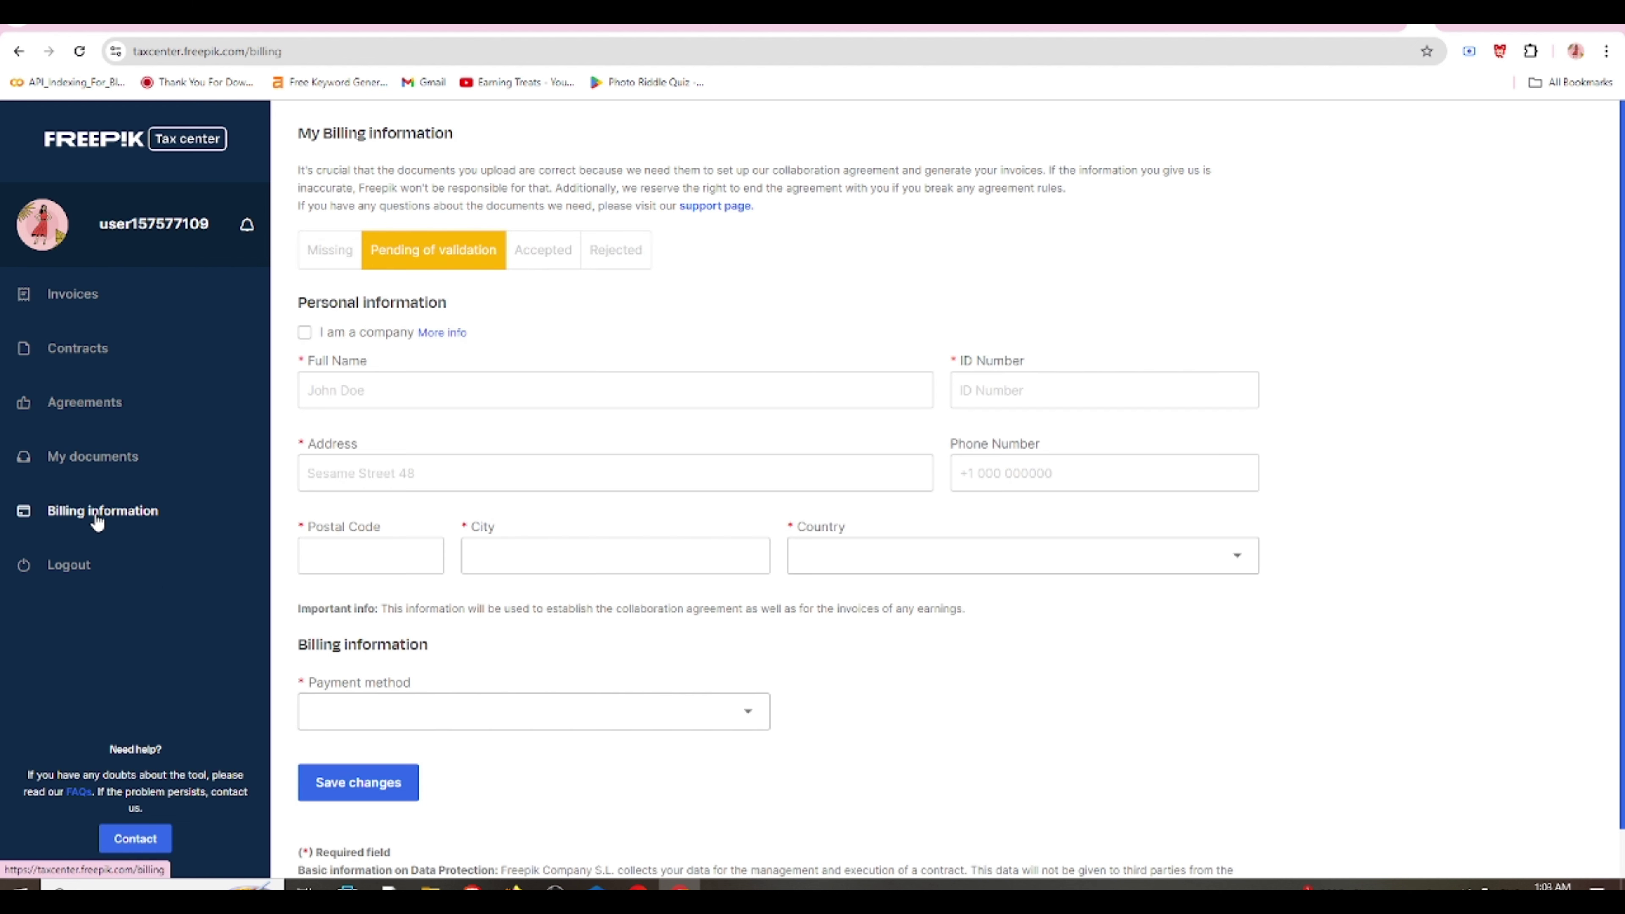
pyautogui.scroll(-1, 511, 377)
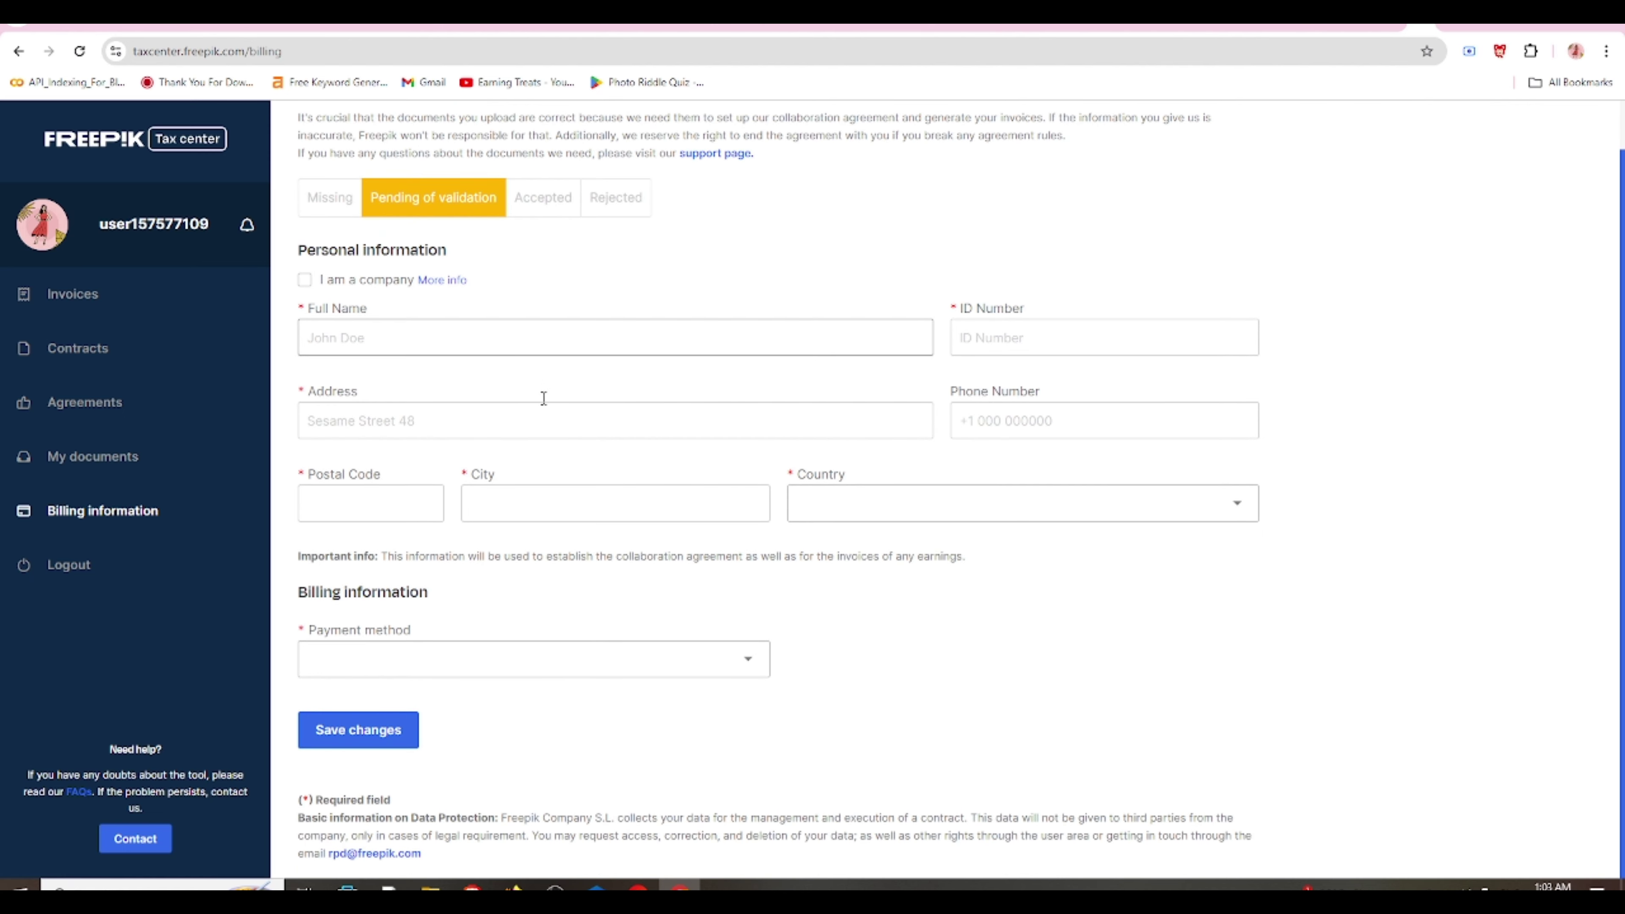
pyautogui.scroll(1, 543, 399)
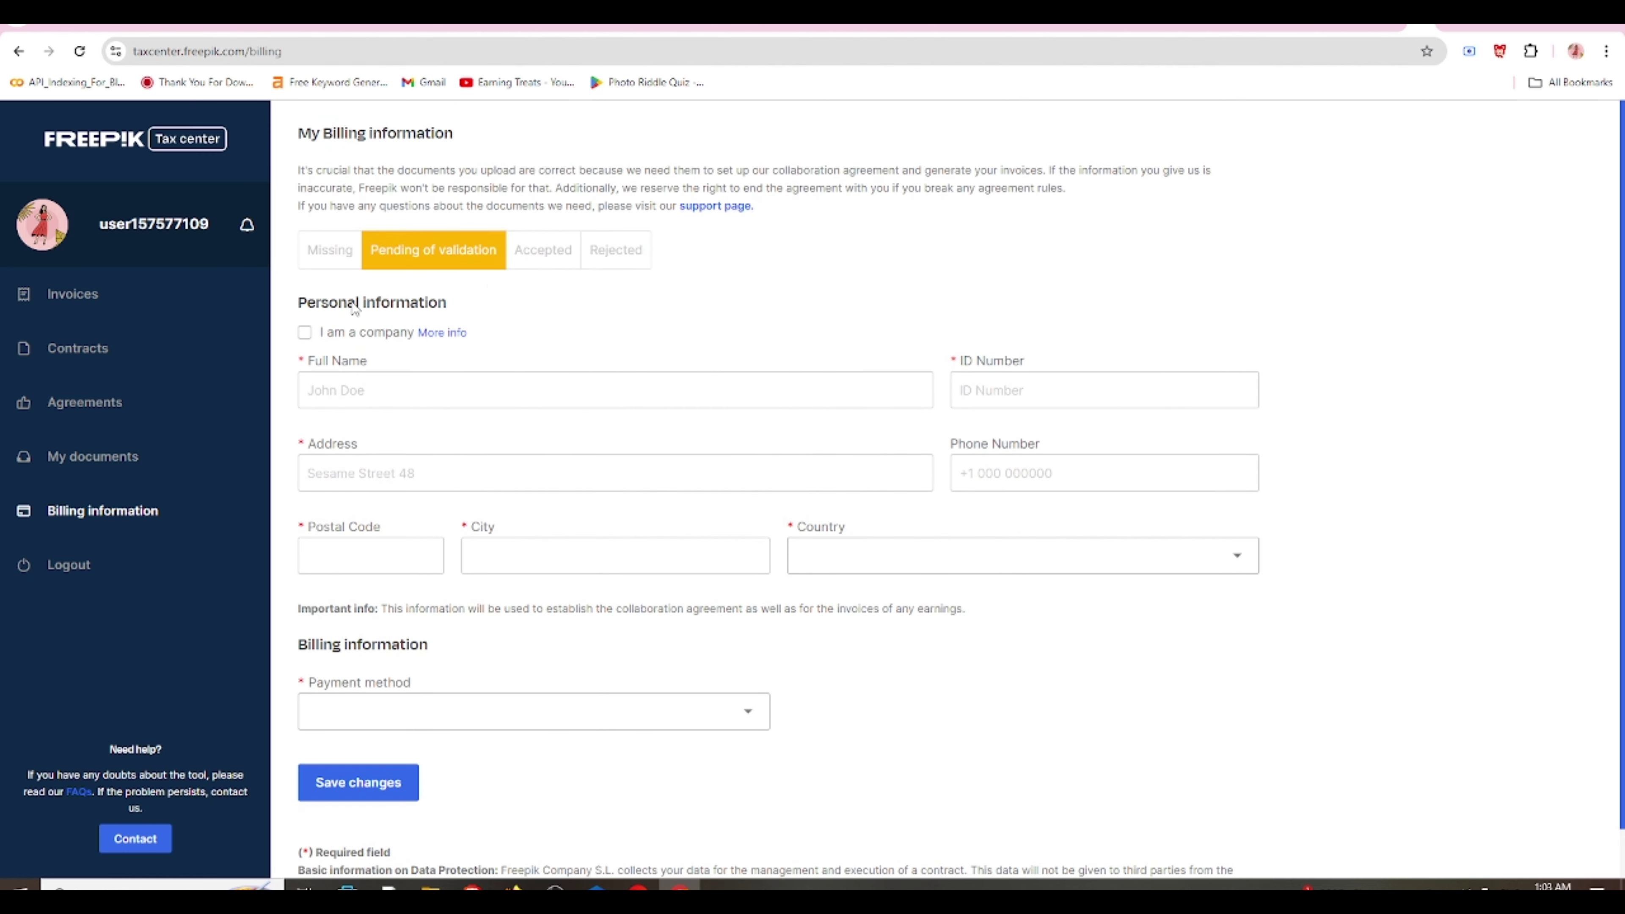
pyautogui.moveTo(346, 364)
pyautogui.scroll(-1, 680, 708)
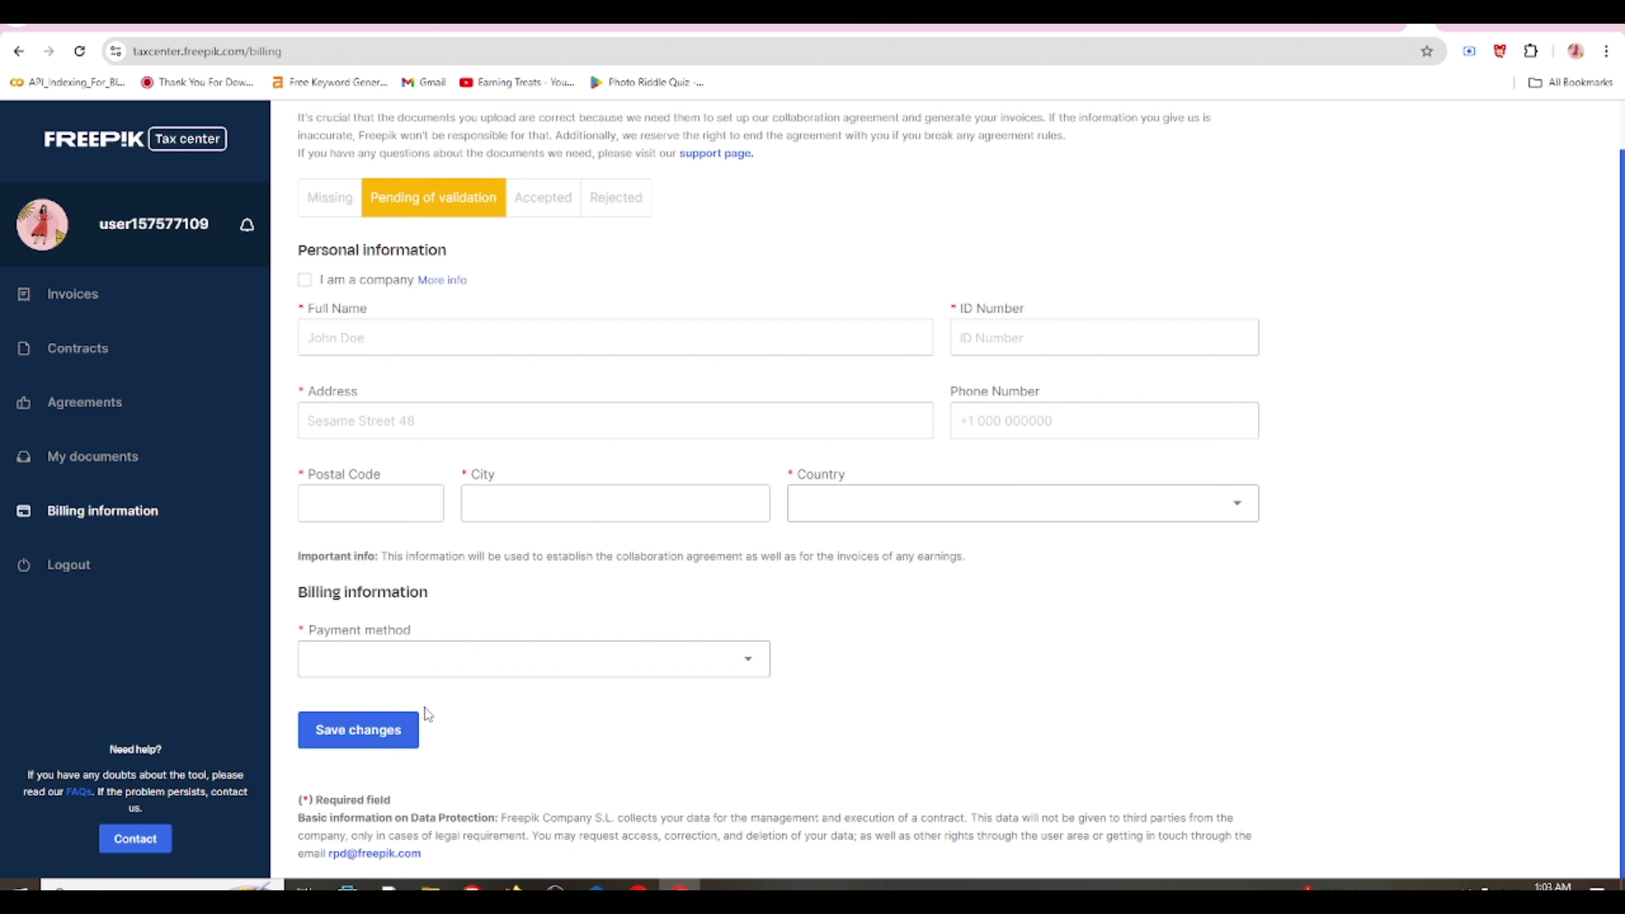
pyautogui.click(717, 663)
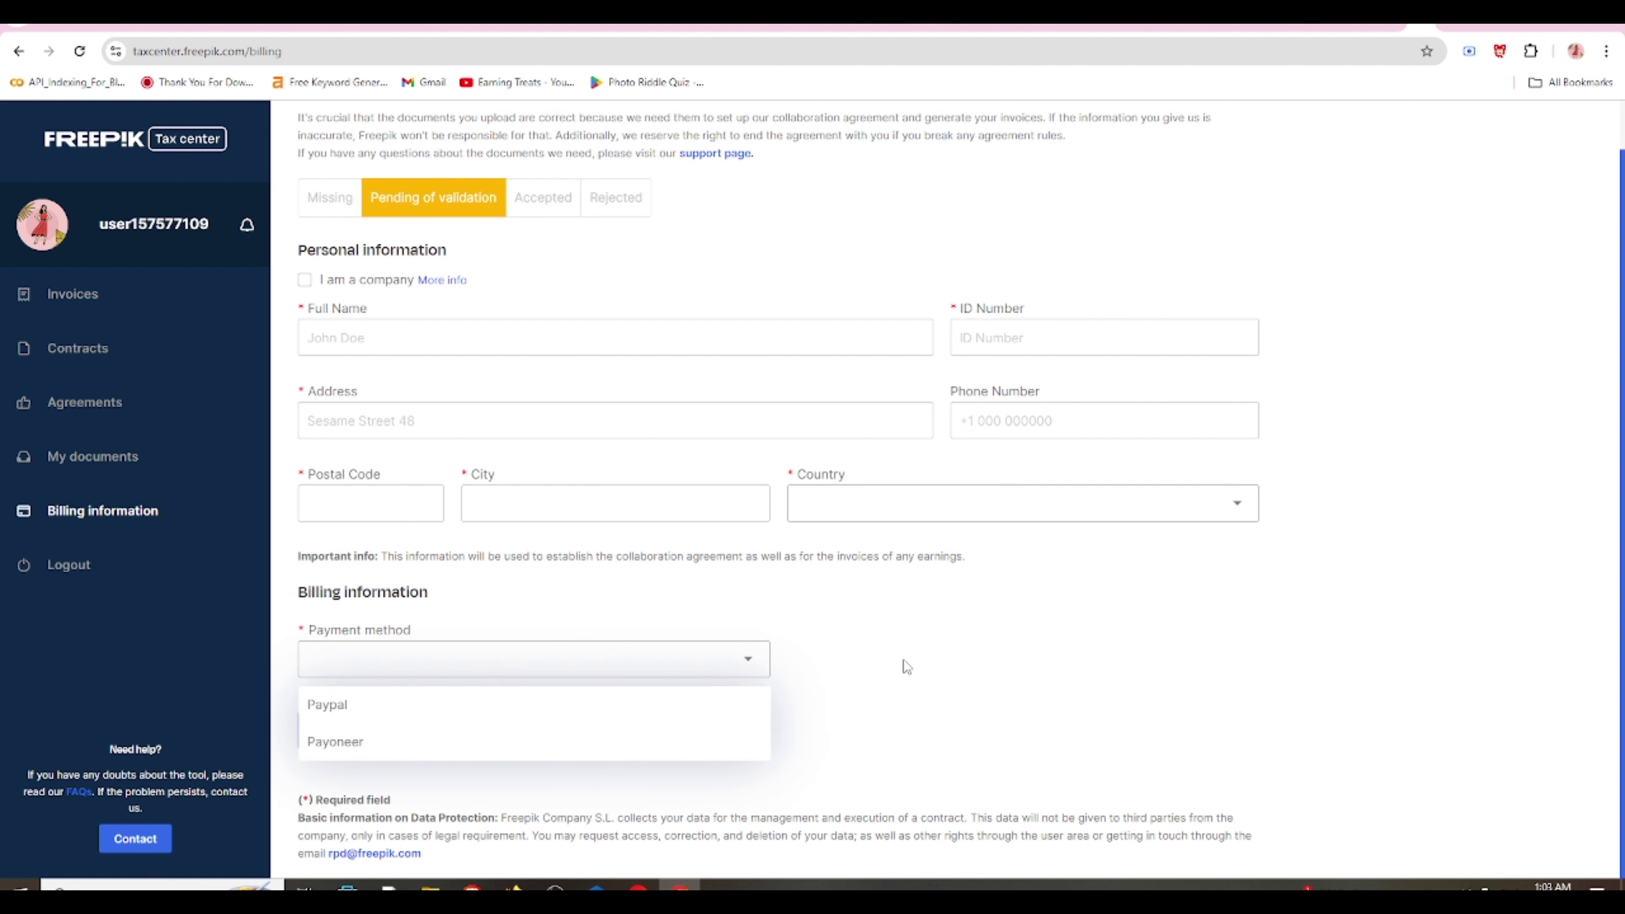
pyautogui.scroll(1, 646, 782)
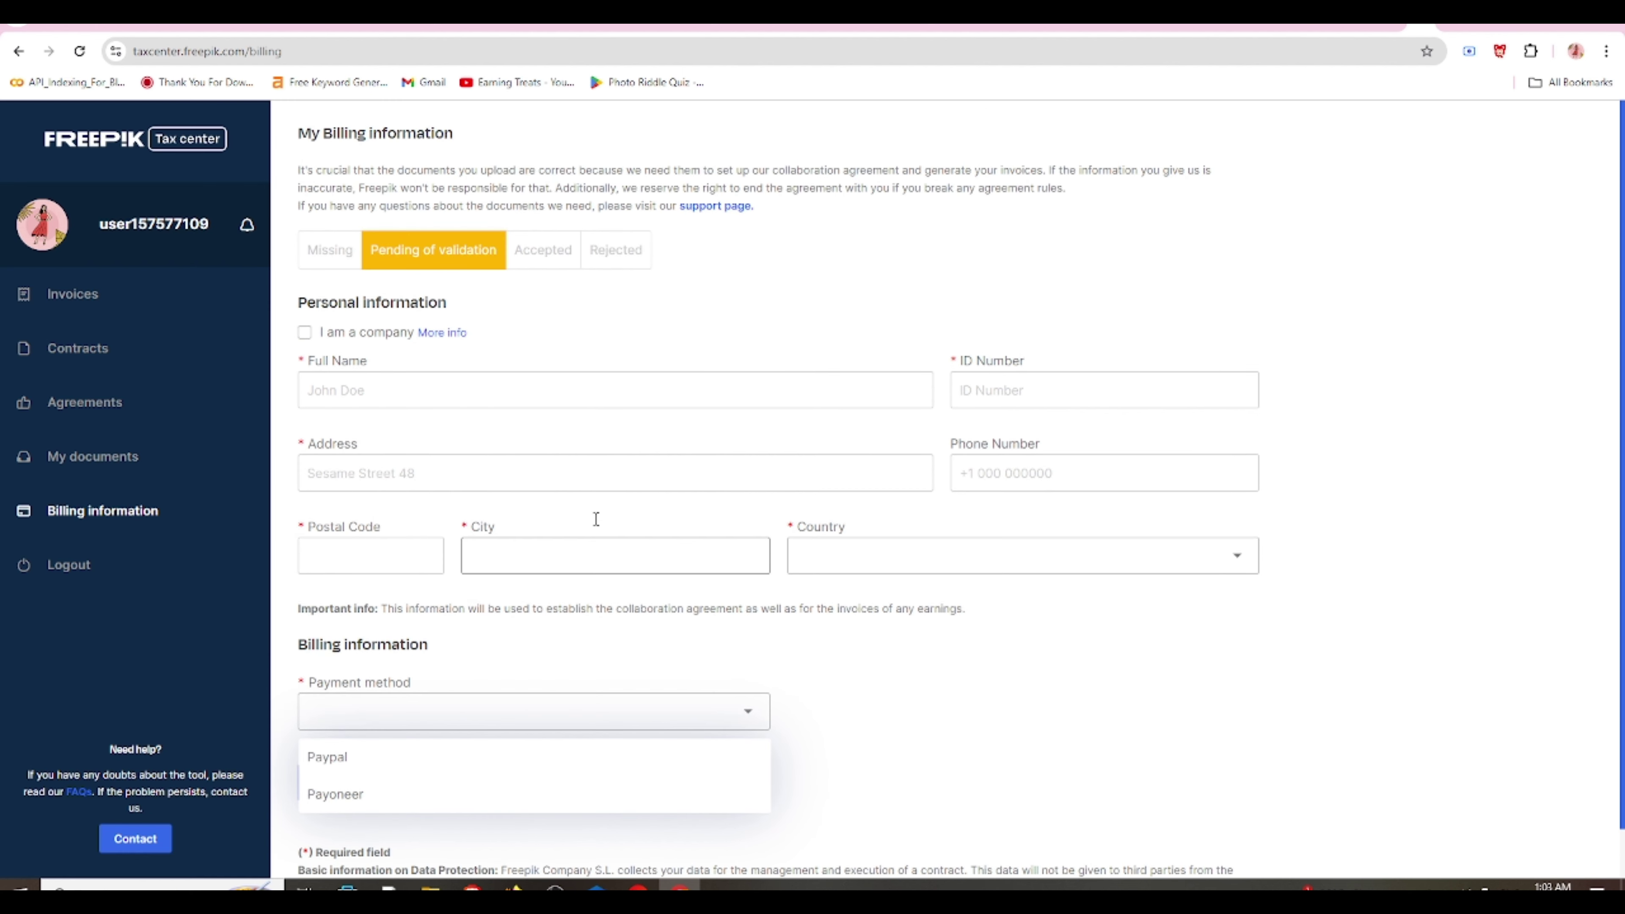